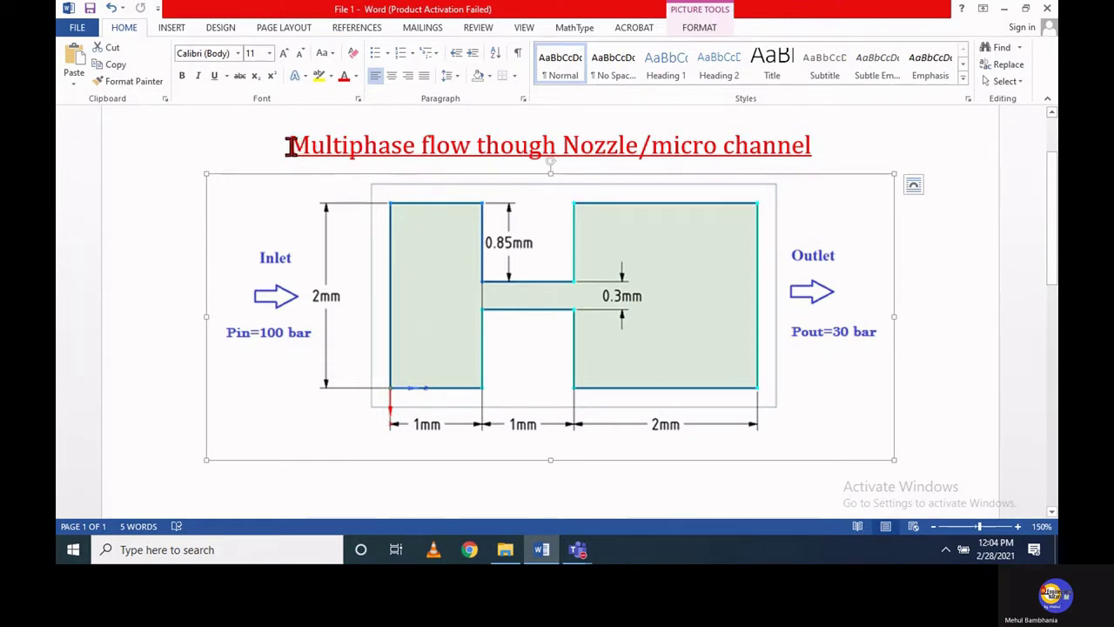
# Step: Review the multiphase nozzle flow problem title and the dimensioned channel sketch in the document
pyautogui.moveTo(292, 146); pyautogui.dragTo(779, 164)
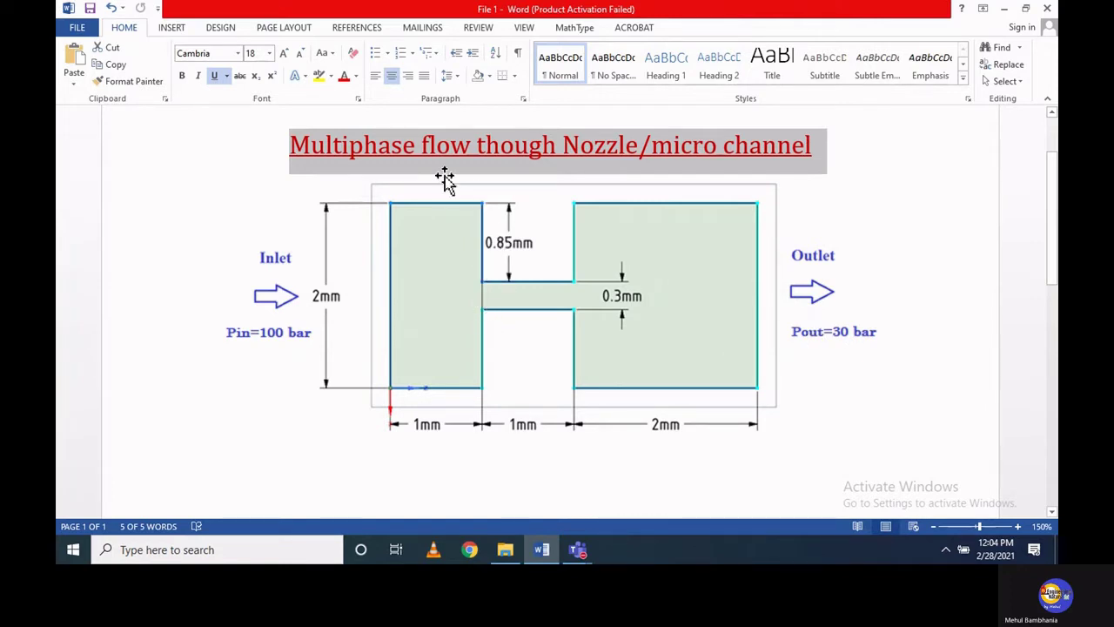
pyautogui.click(361, 148)
pyautogui.moveTo(292, 144); pyautogui.dragTo(415, 149)
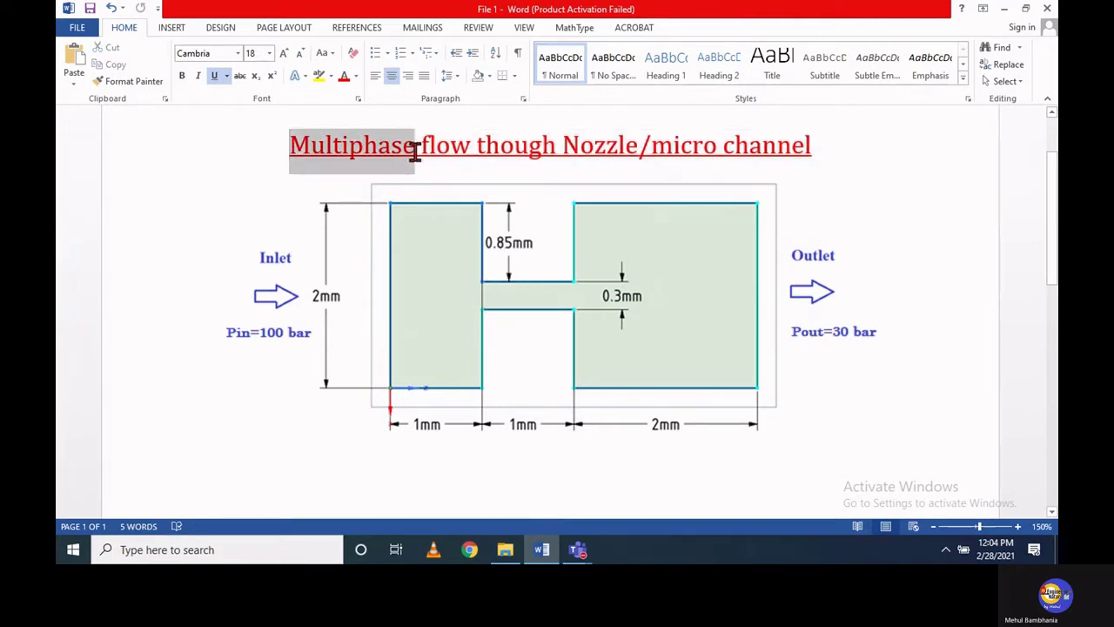
pyautogui.click(489, 460)
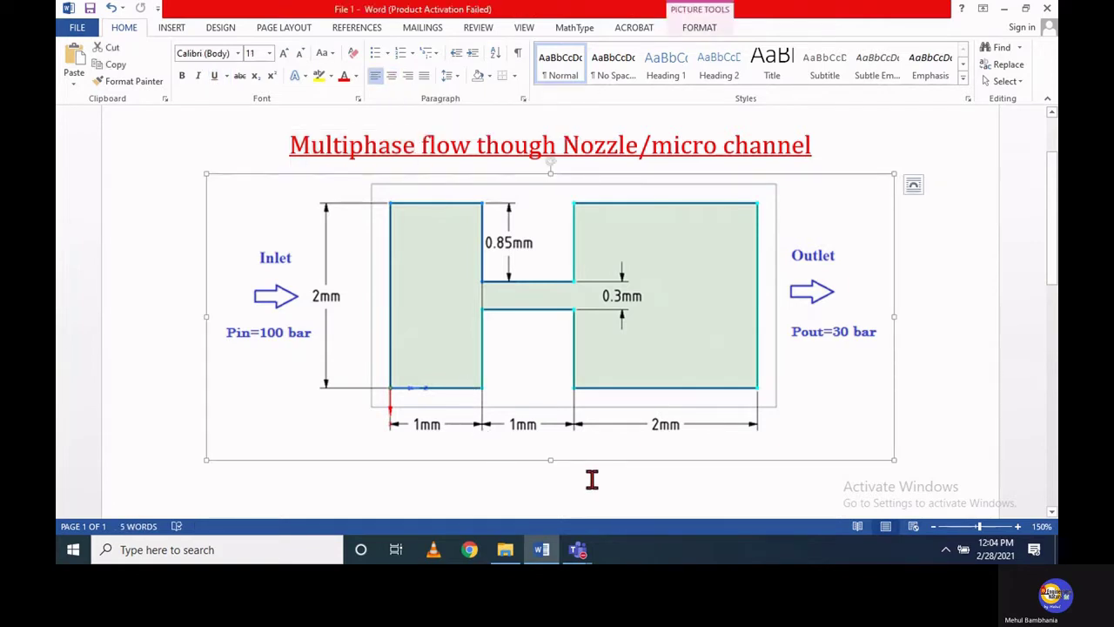
# Step: Switch from Word to File Explorer and open the "Flopw through nozzle" project in ANSYS Workbench
pyautogui.click(1005, 12)
pyautogui.click(504, 550)
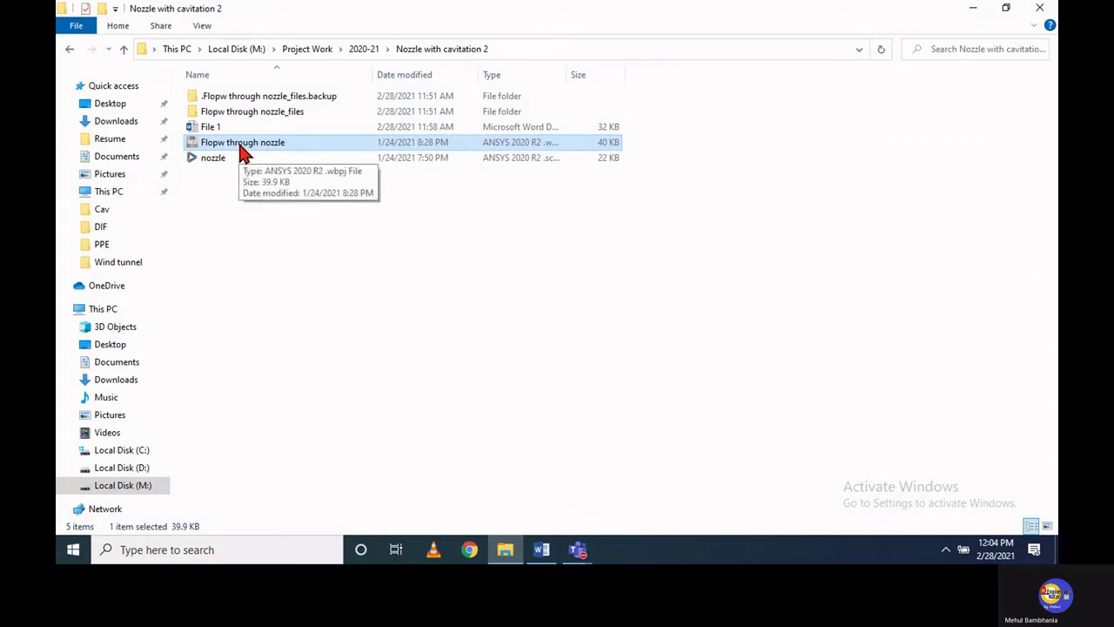
pyautogui.doubleClick(244, 150)
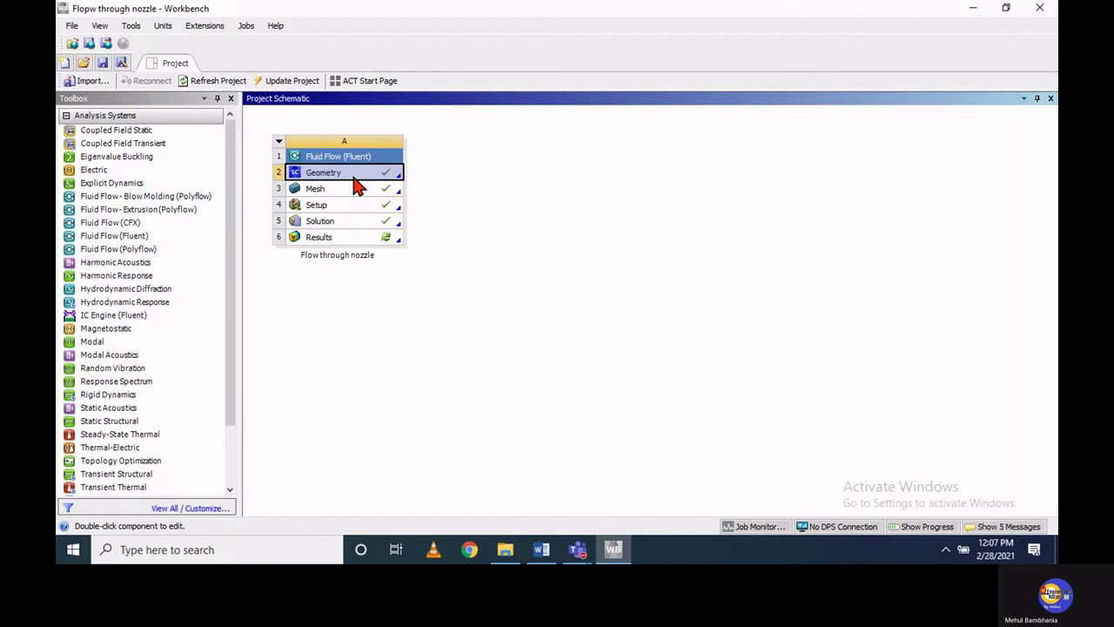
# Step: Open the project's Geometry cell in SpaceClaim and inspect the planar nozzle face
pyautogui.doubleClick(354, 178)
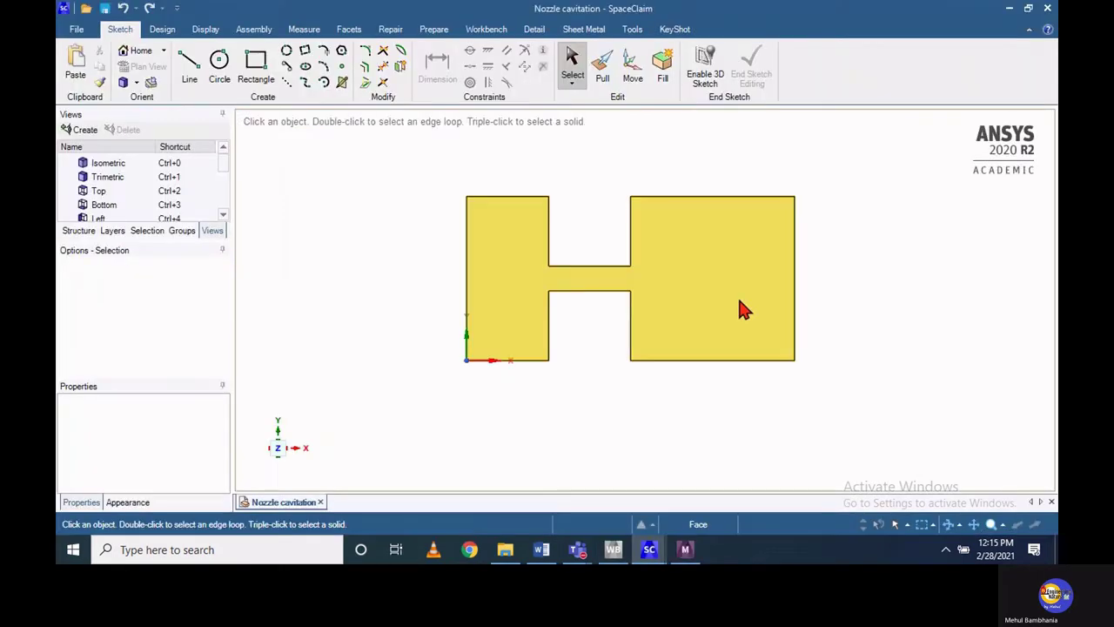
pyautogui.click(723, 297)
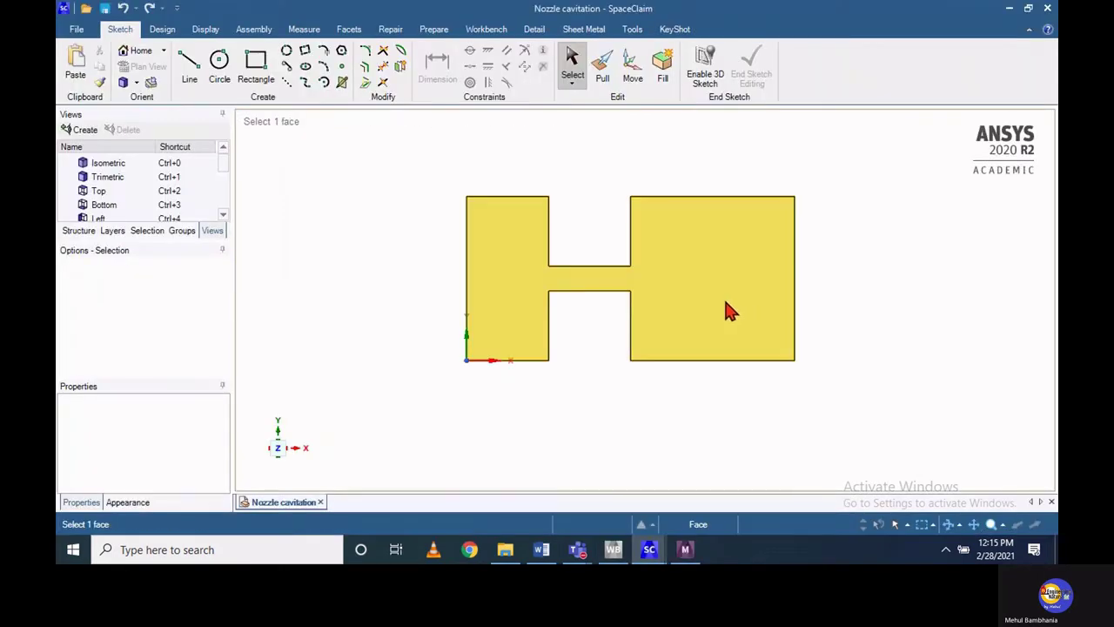
pyautogui.click(357, 453)
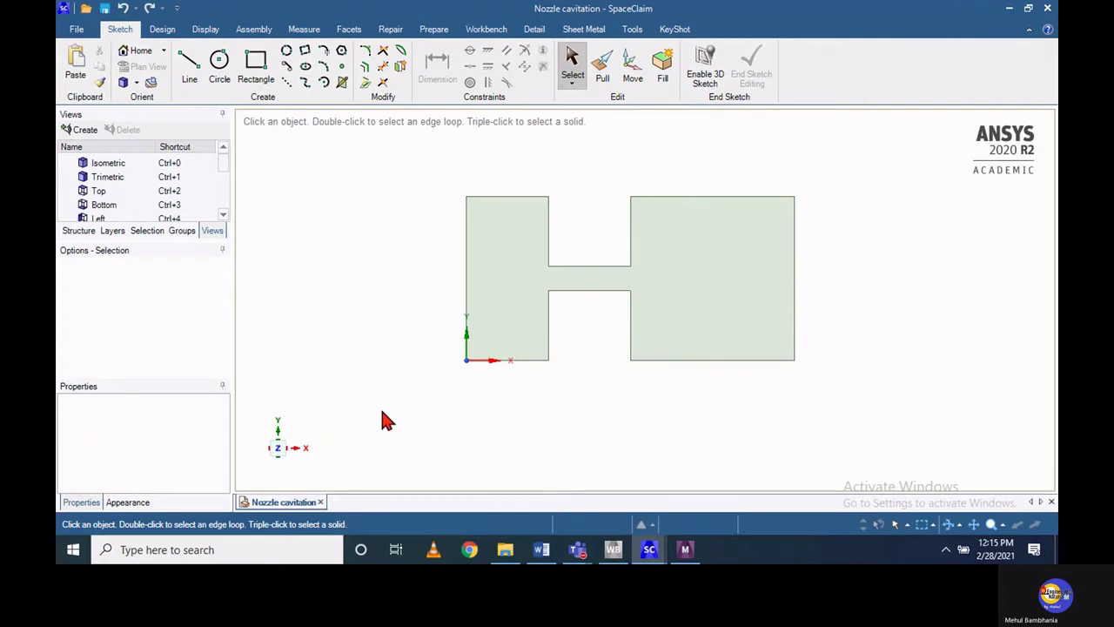
pyautogui.click(526, 314)
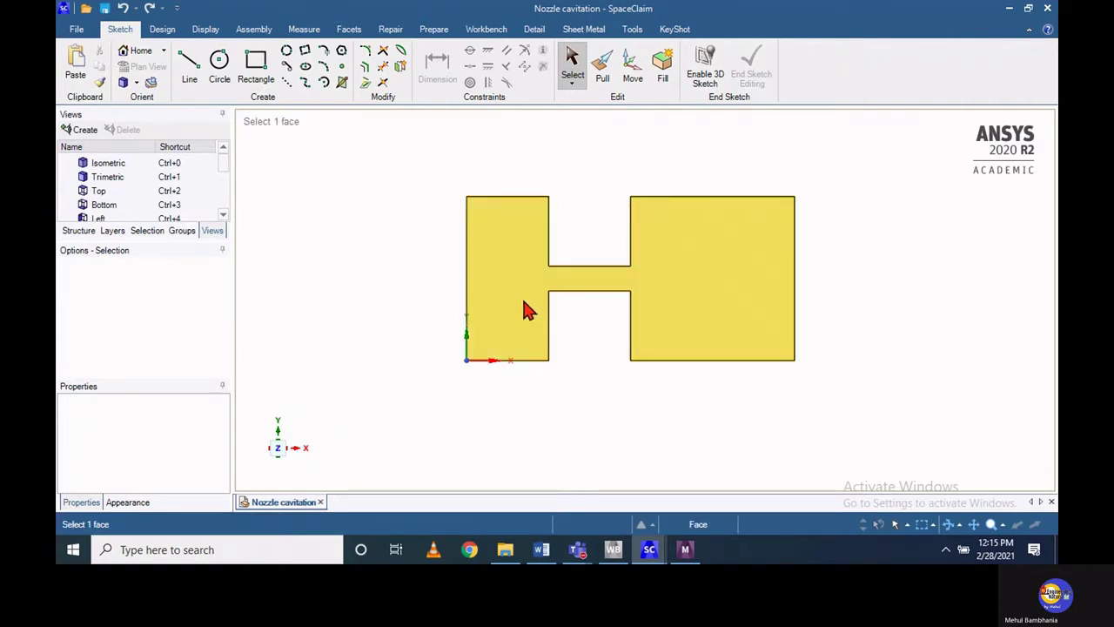
pyautogui.click(270, 461)
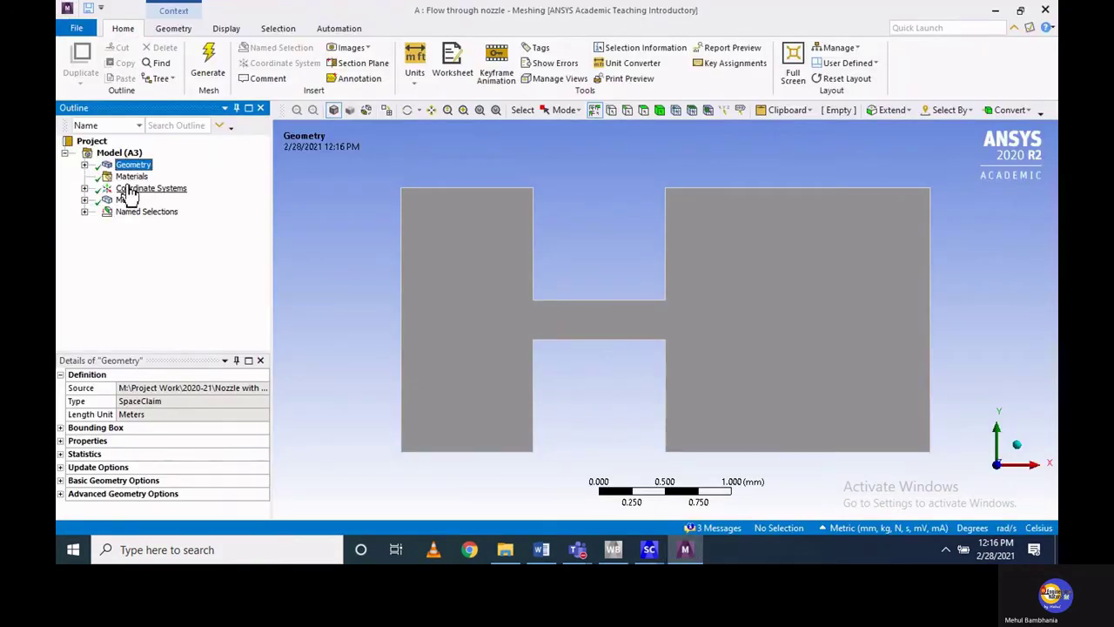
# Step: In ANSYS Meshing, examine the nozzle mesh, its node and element statistics, and the refinement around the throat walls
pyautogui.click(131, 177)
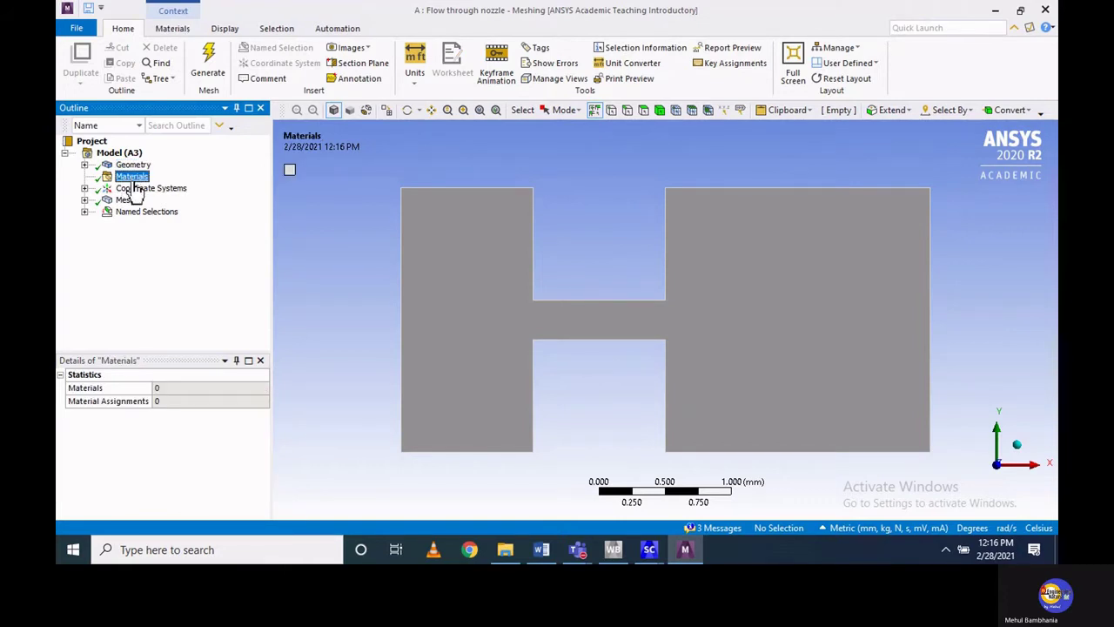
pyautogui.click(84, 199)
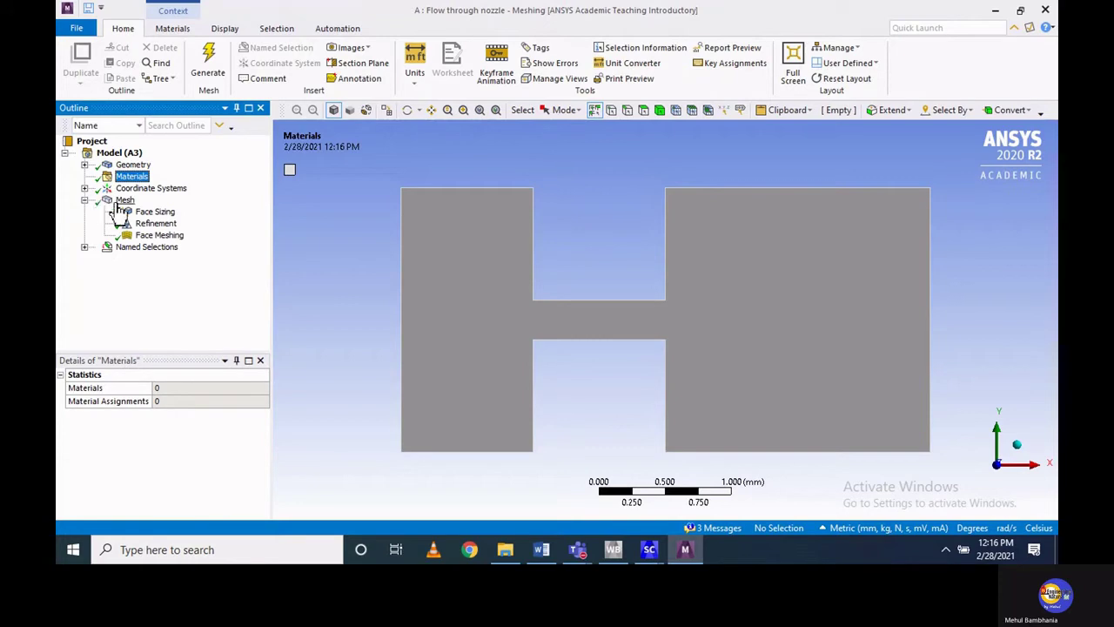
pyautogui.click(125, 201)
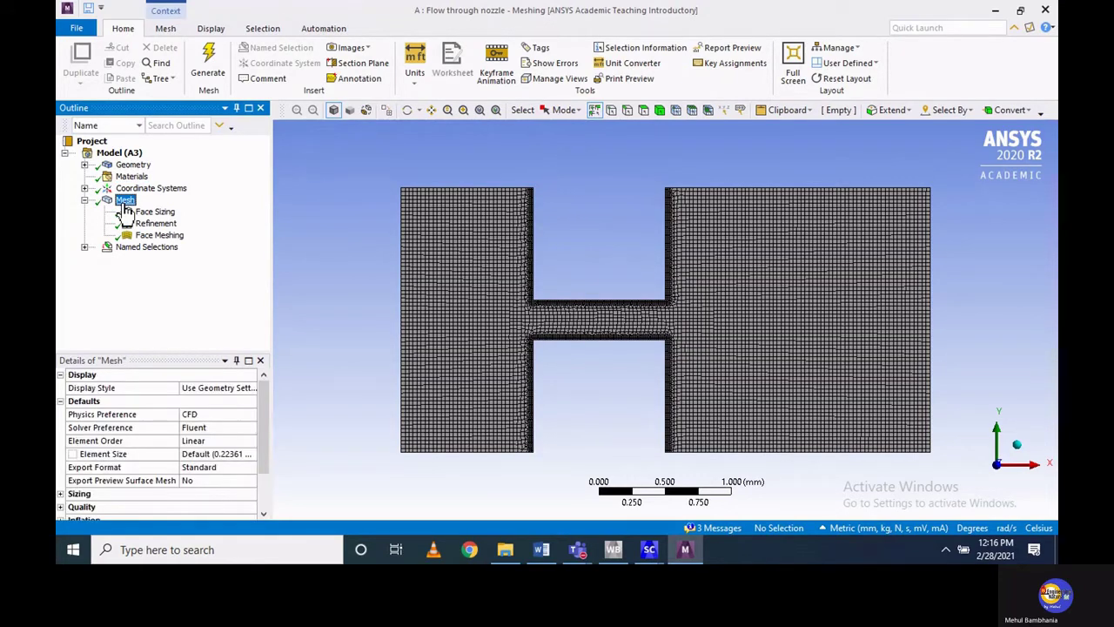
pyautogui.moveTo(267, 385); pyautogui.dragTo(269, 435)
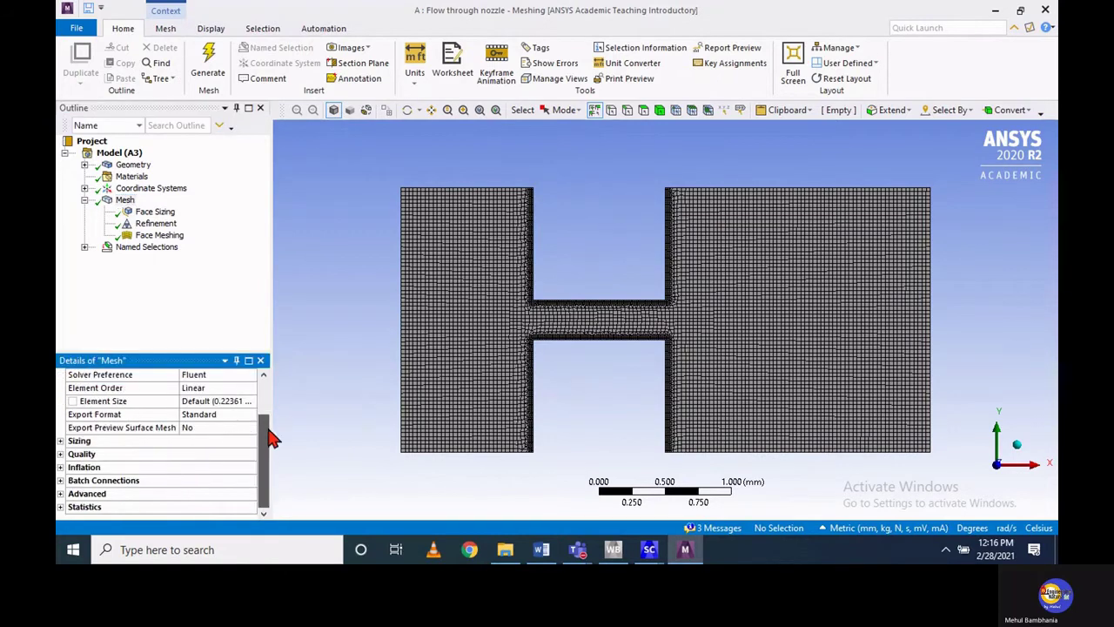
pyautogui.click(61, 508)
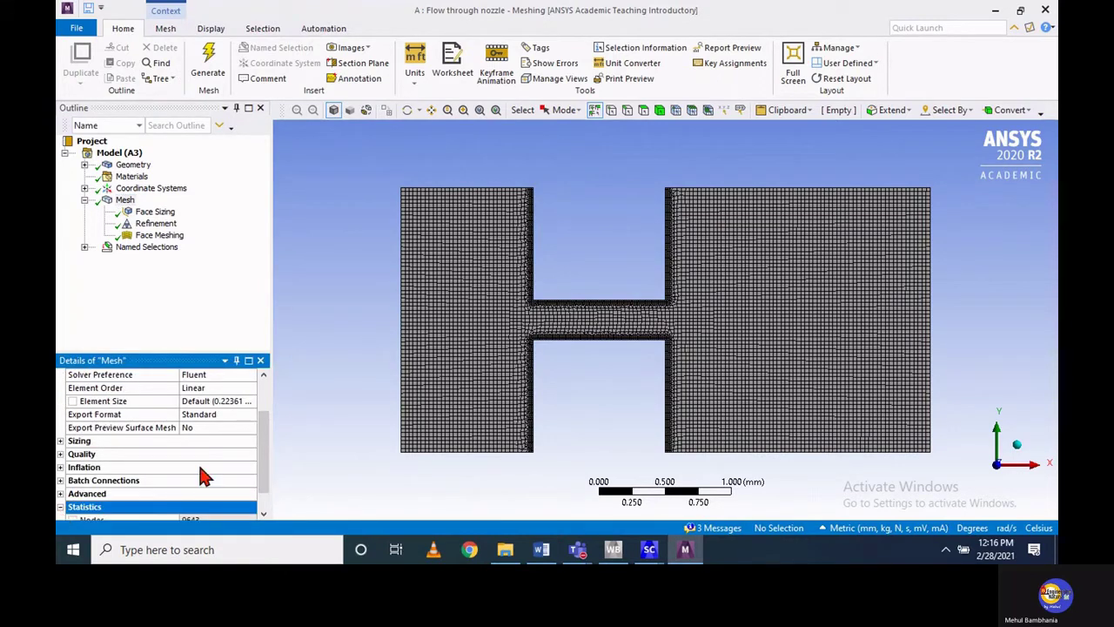
pyautogui.moveTo(269, 452); pyautogui.dragTo(270, 510)
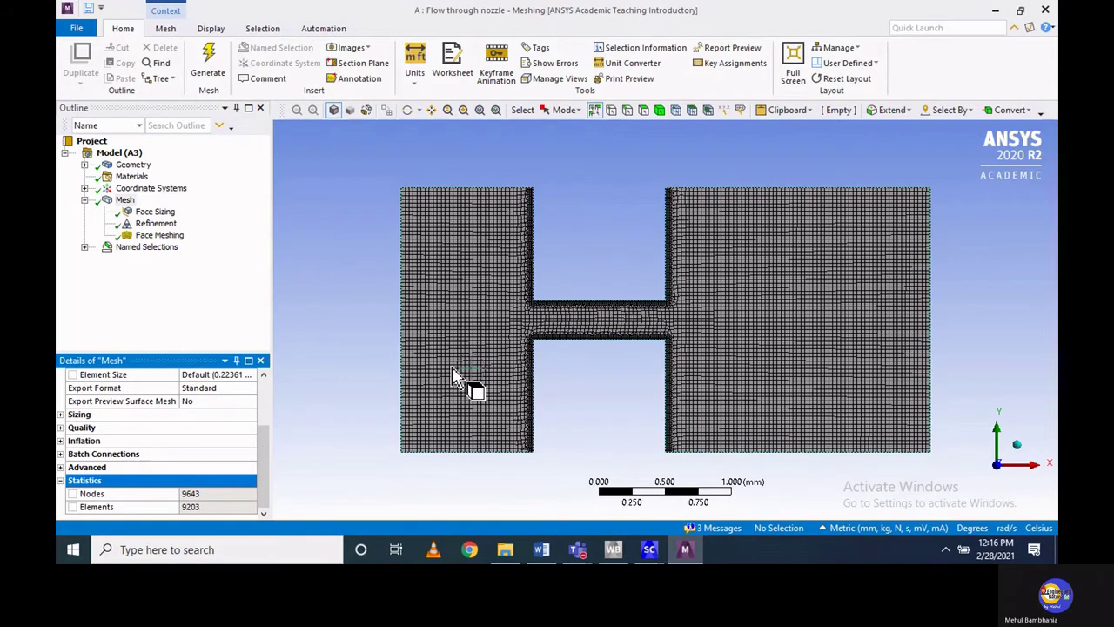
pyautogui.scroll(1, 599, 357)
pyautogui.scroll(2, 599, 357)
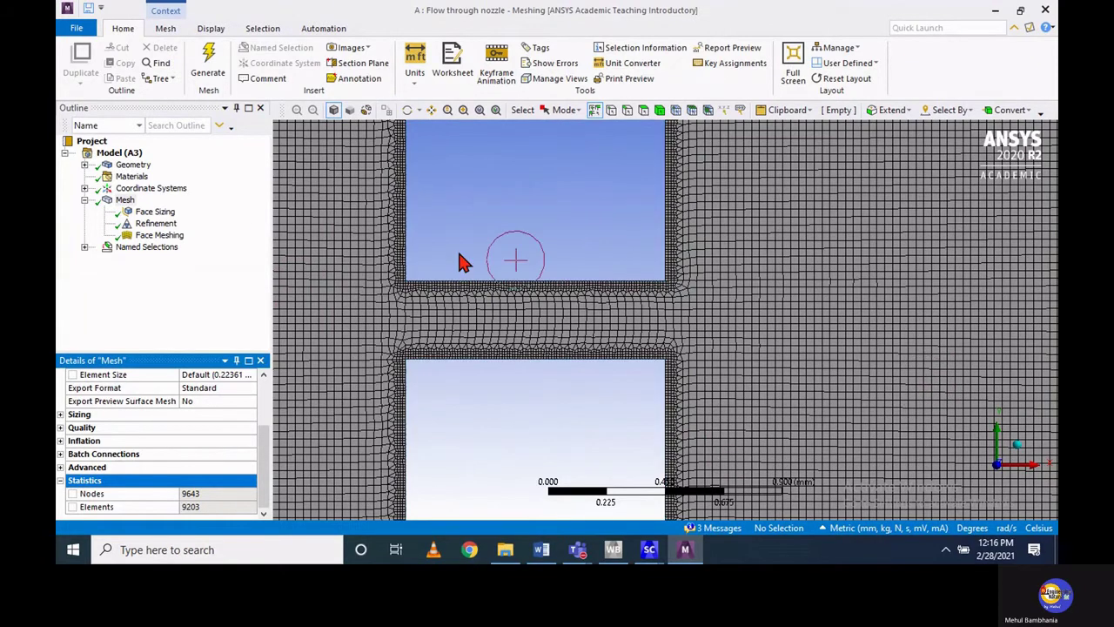
# Step: Review which edges the Inlet, Outlet and Nozzle wall named selections cover
pyautogui.click(85, 247)
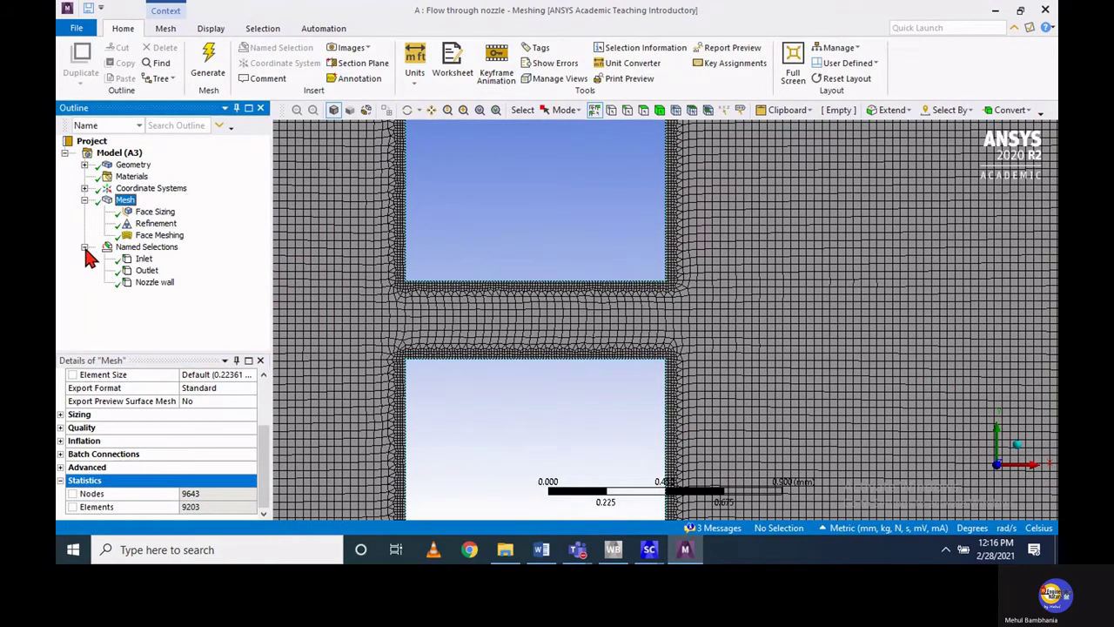
pyautogui.click(139, 248)
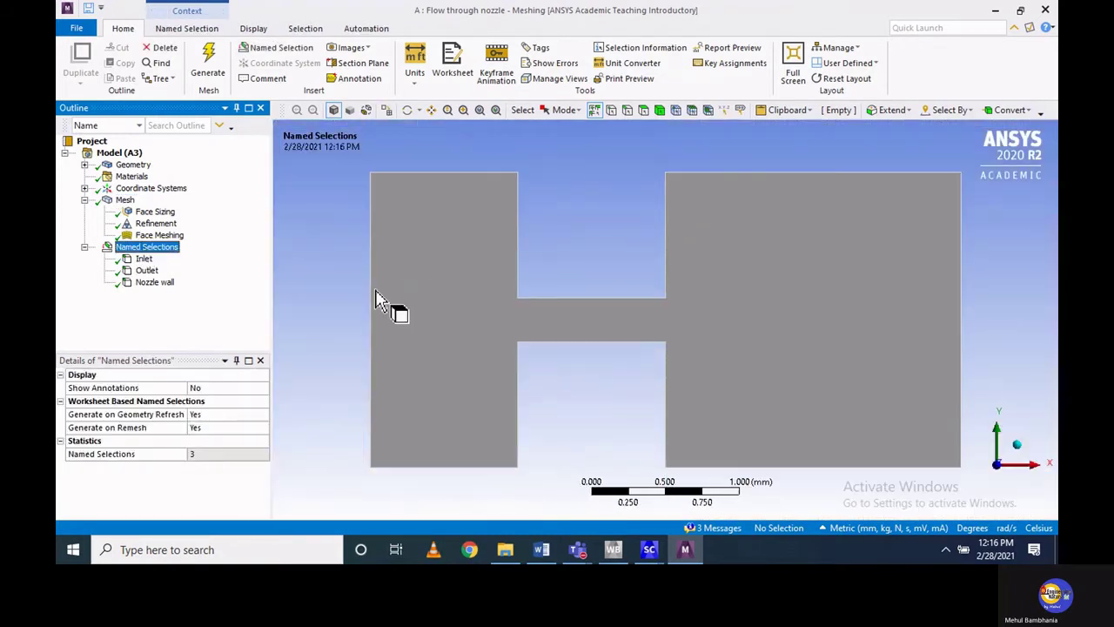
pyautogui.click(143, 259)
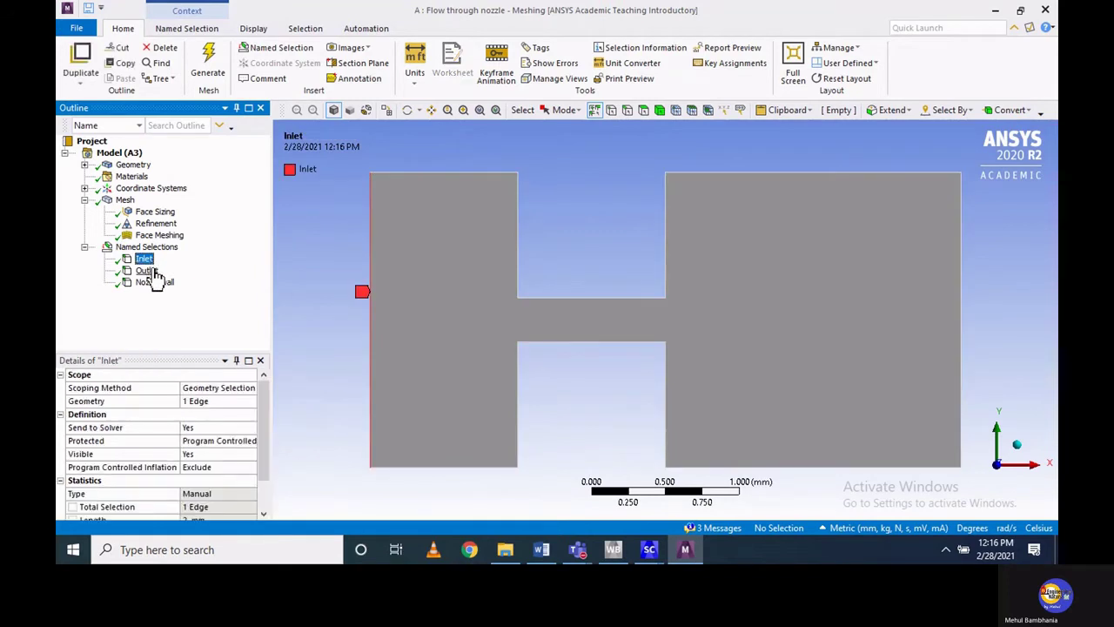
pyautogui.click(150, 271)
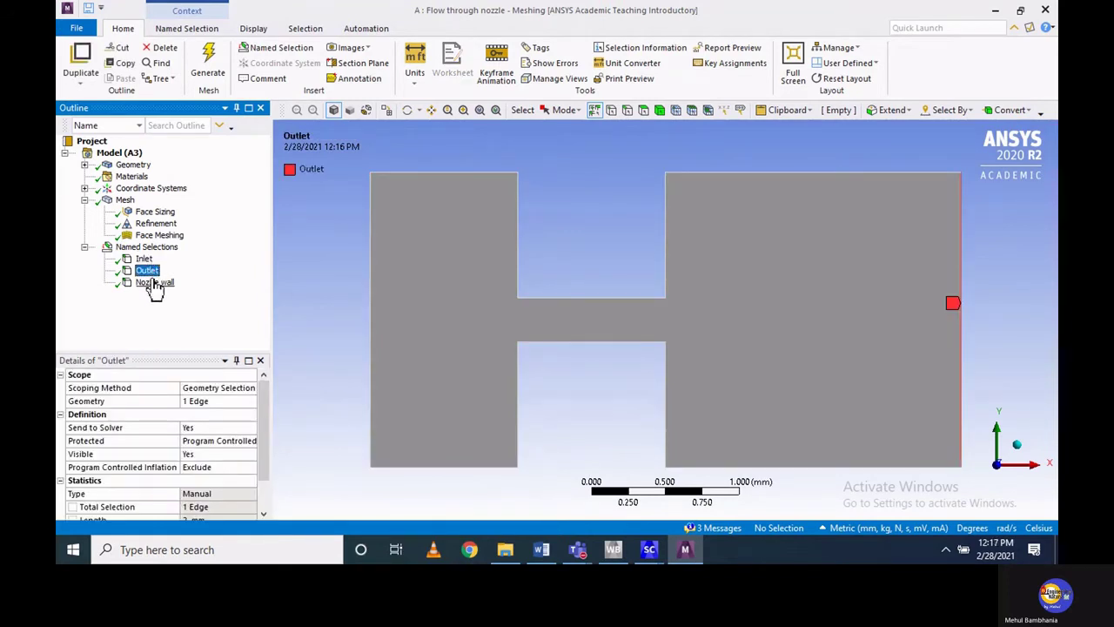
pyautogui.click(154, 284)
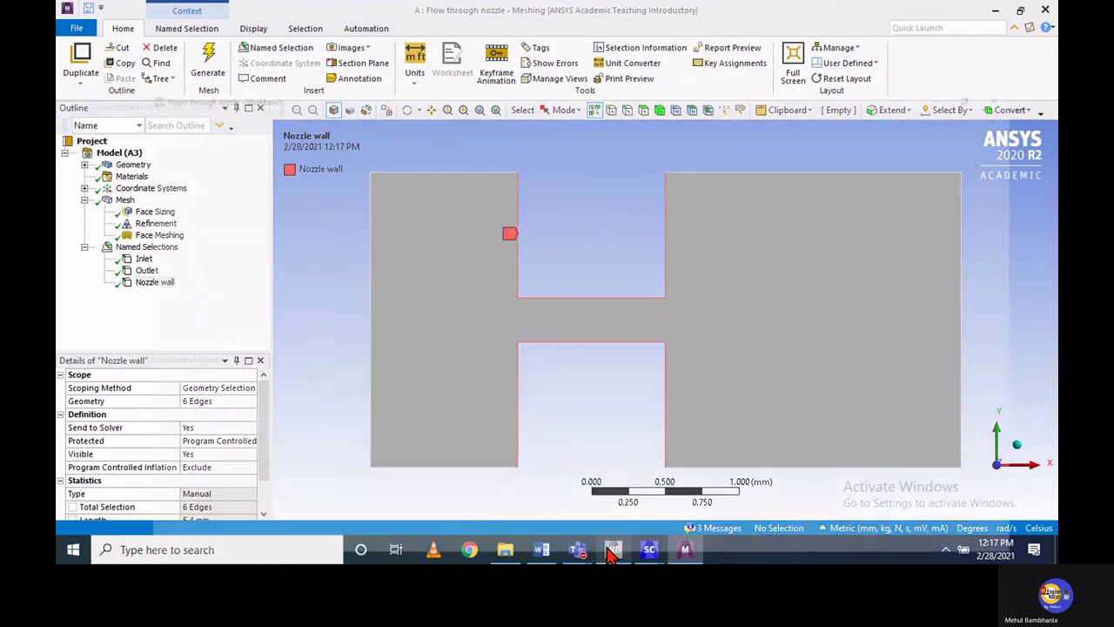
# Step: Switch back to Workbench, open the Setup cell for editing and start Fluent with the existing launcher settings
pyautogui.click(612, 550)
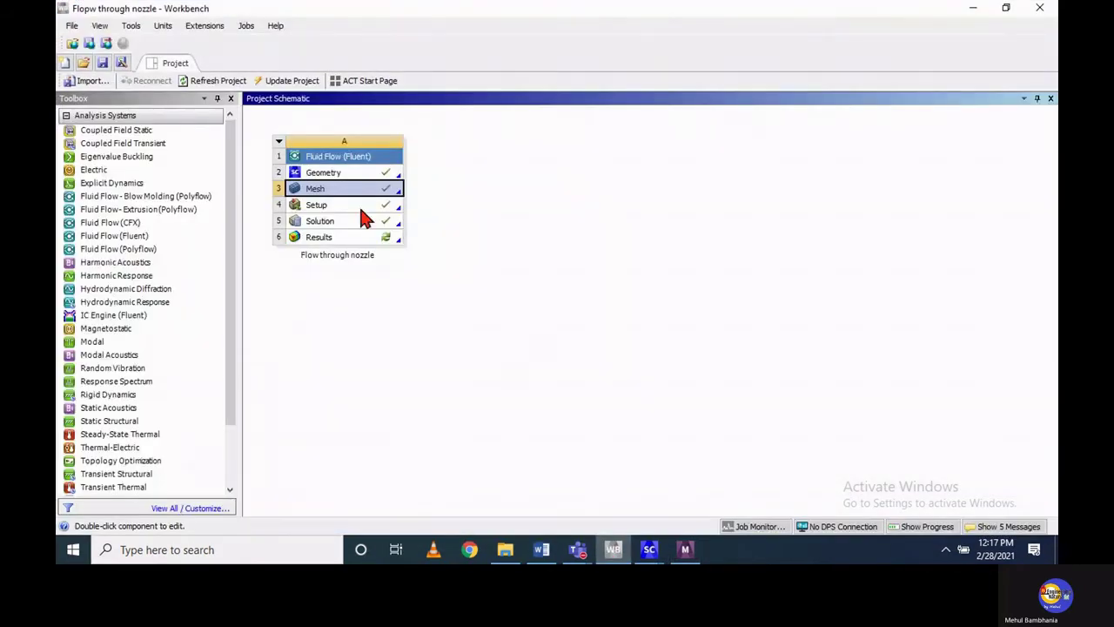
pyautogui.doubleClick(360, 210)
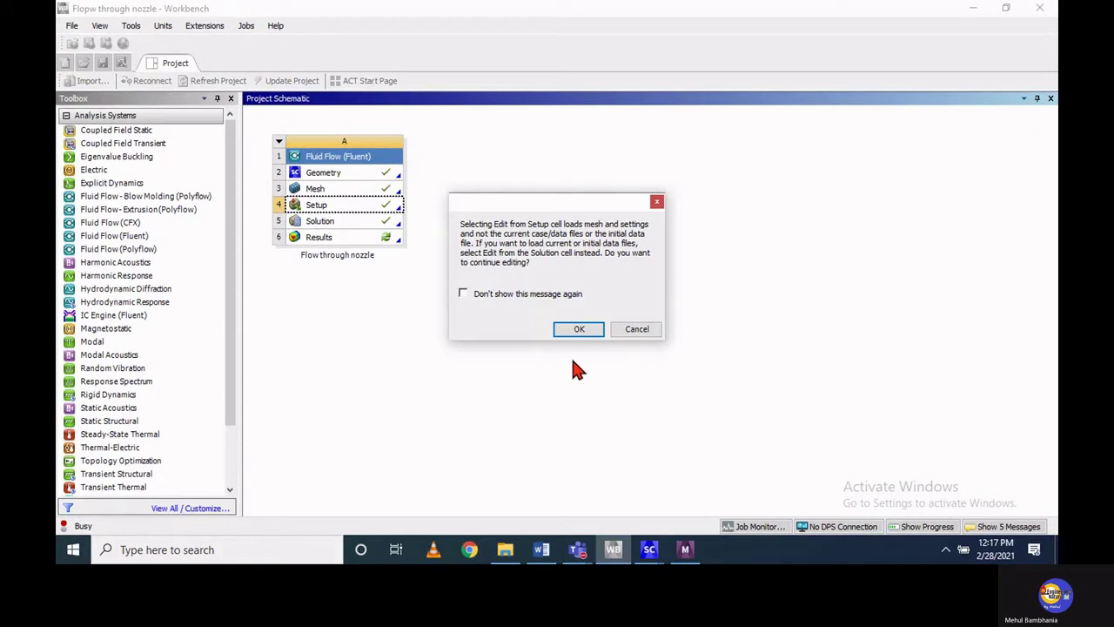
pyautogui.click(579, 333)
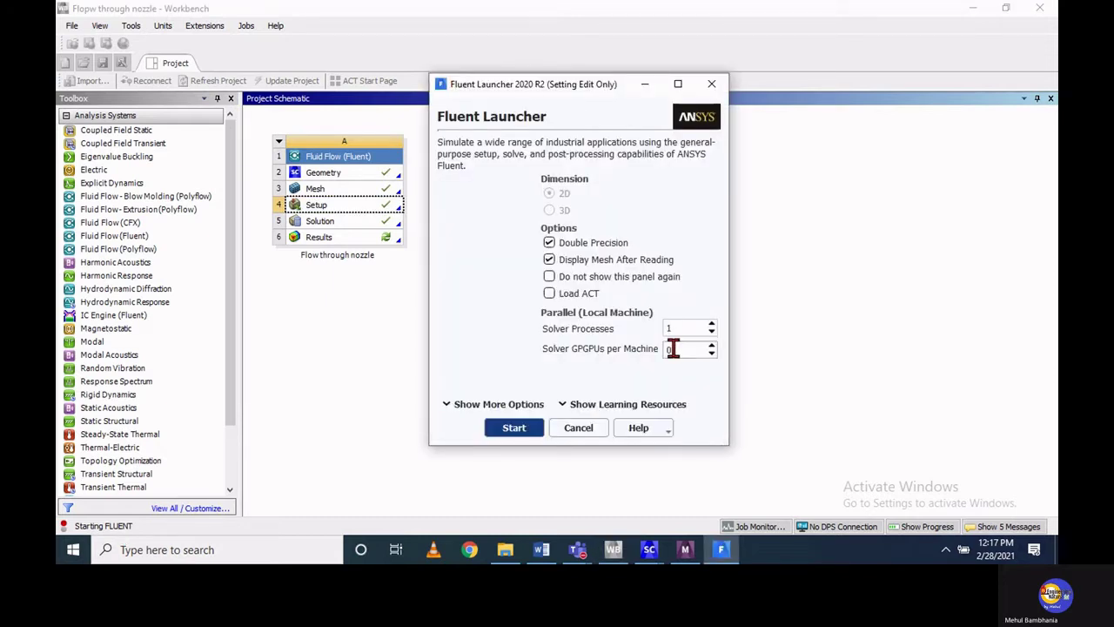
pyautogui.click(514, 427)
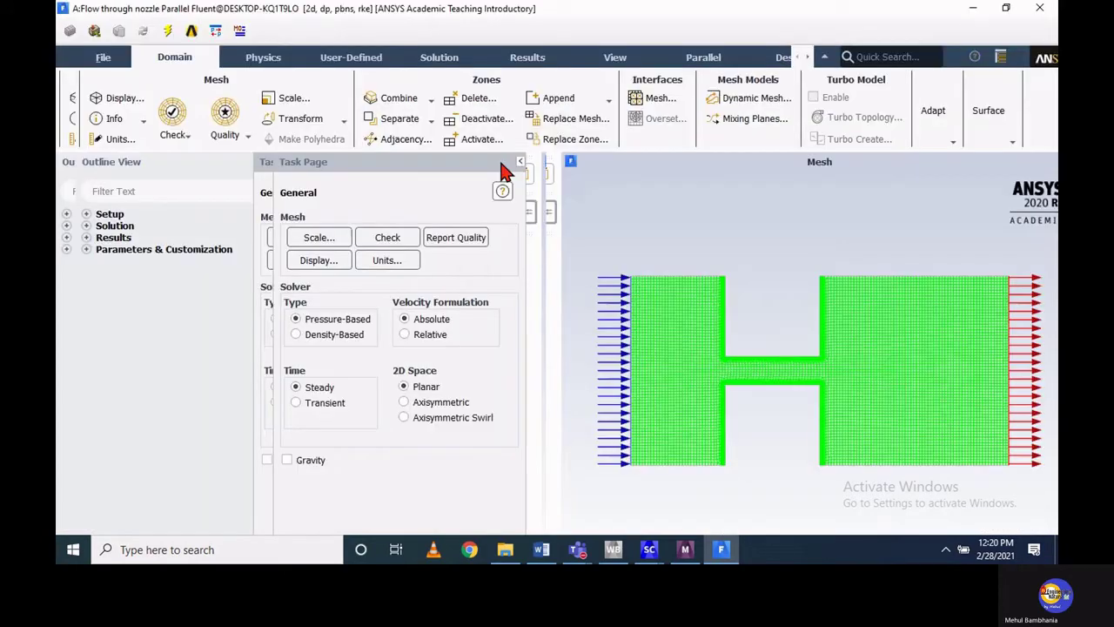
# Step: Review the general solver settings and check the domain extents and length unit for mesh scaling
pyautogui.click(505, 165)
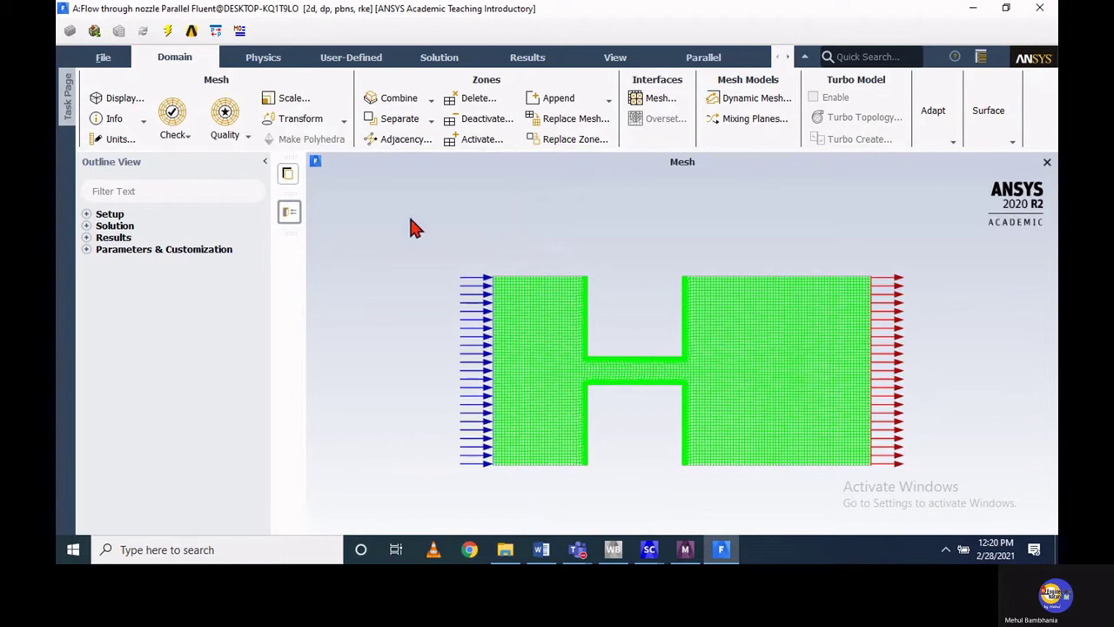
pyautogui.doubleClick(102, 217)
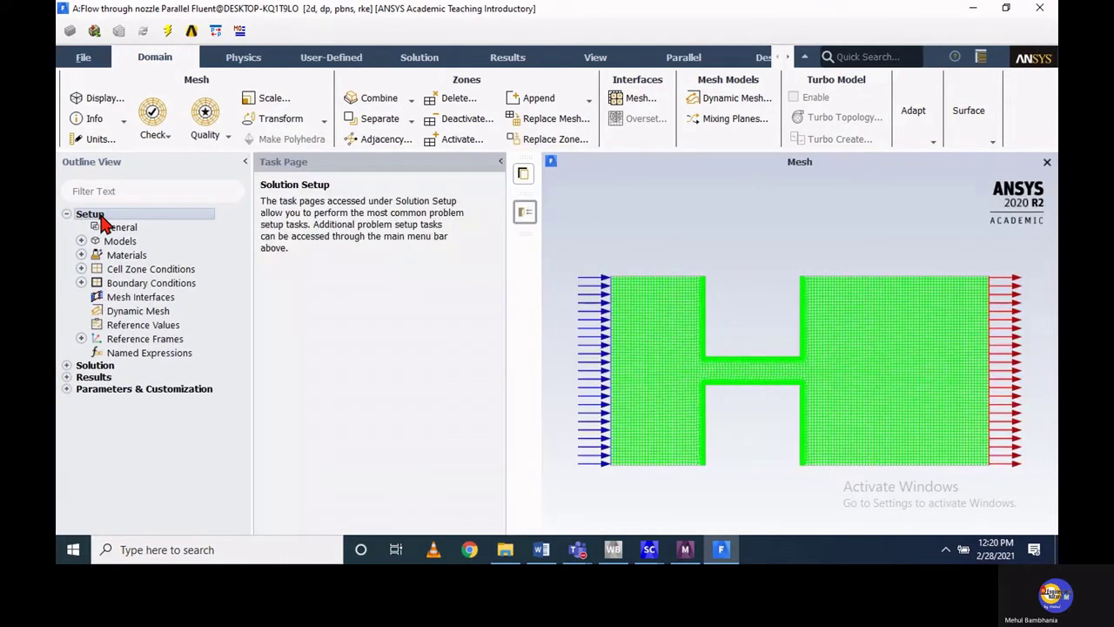
pyautogui.click(106, 225)
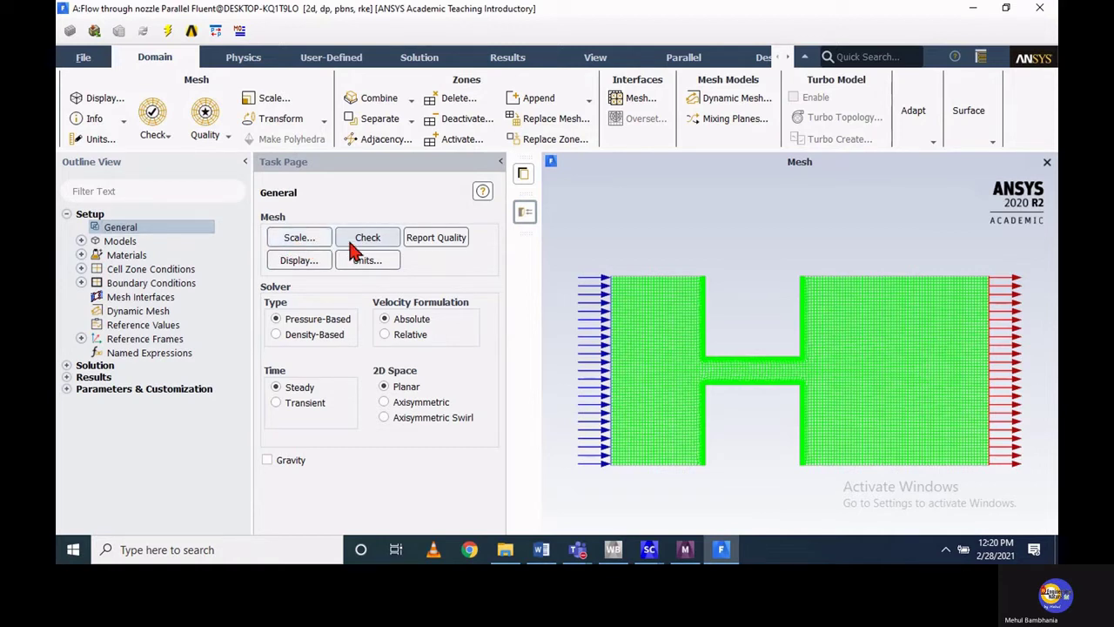
pyautogui.click(316, 241)
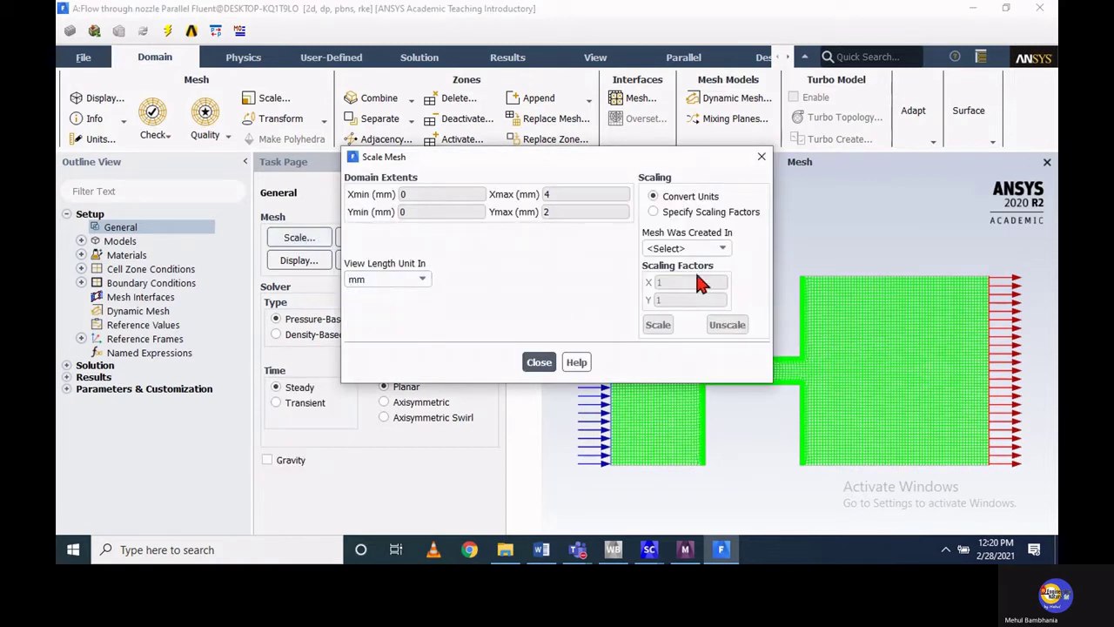
pyautogui.click(537, 362)
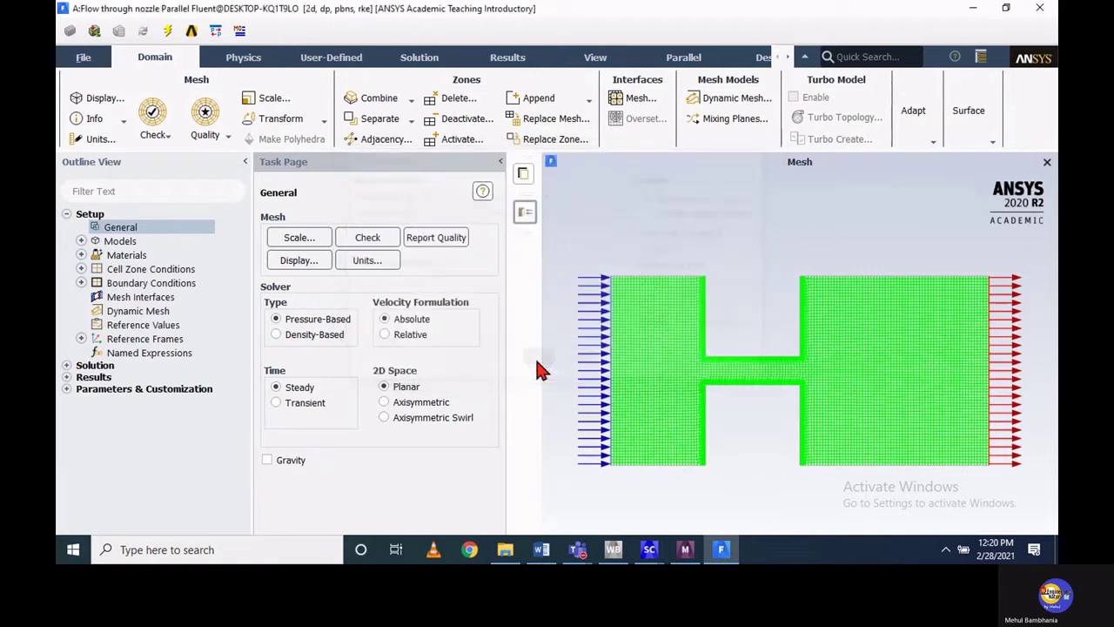
# Step: Enable the Mixture multiphase model in the Setup models and apply it
pyautogui.doubleClick(121, 241)
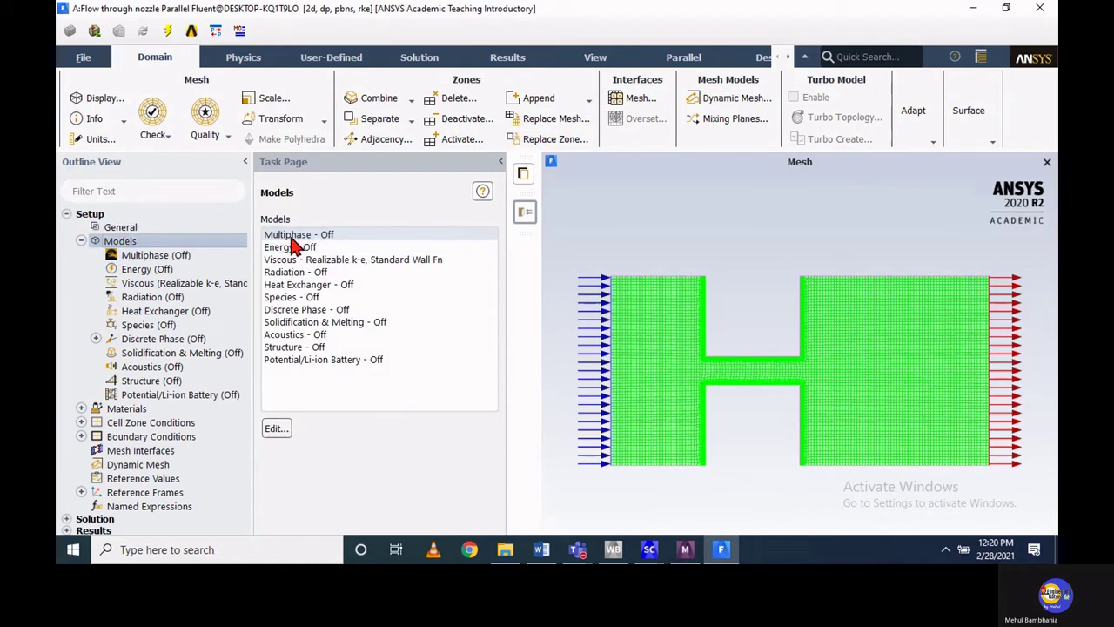
pyautogui.doubleClick(289, 235)
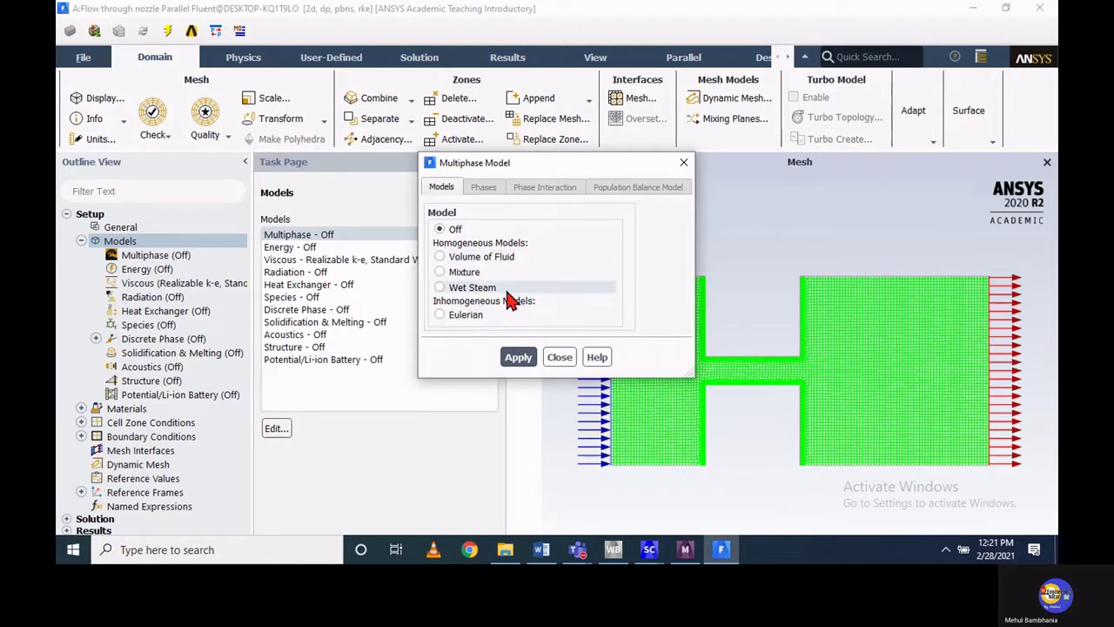
pyautogui.click(441, 272)
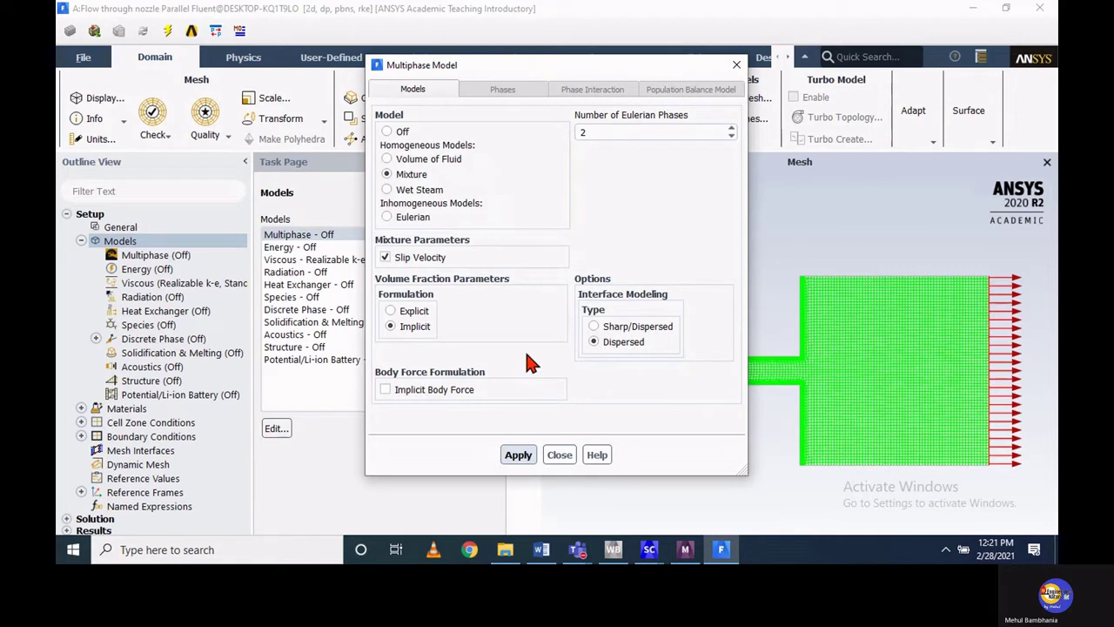
pyautogui.click(512, 457)
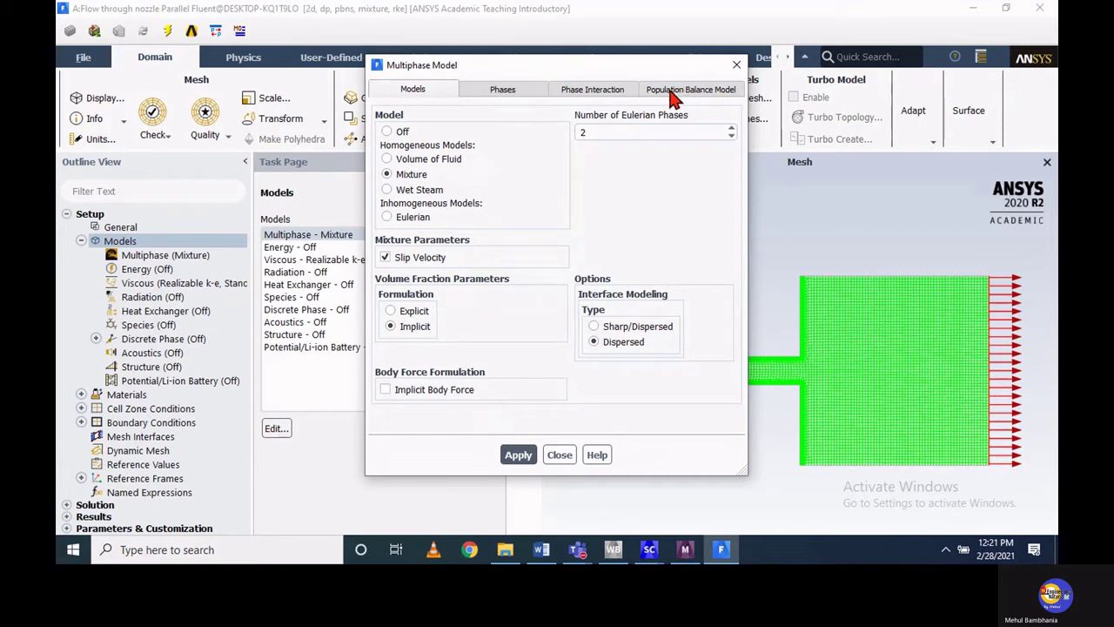
# Step: Check which materials are available for the primary phase in the multiphase setup, leaving the current one assigned
pyautogui.click(500, 90)
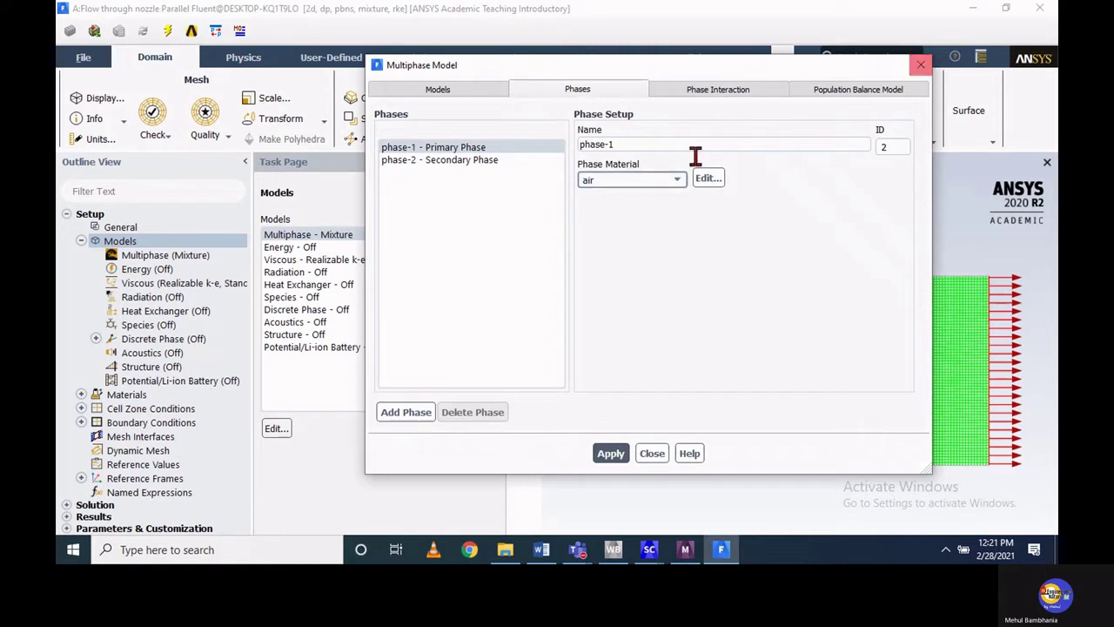
pyautogui.click(650, 174)
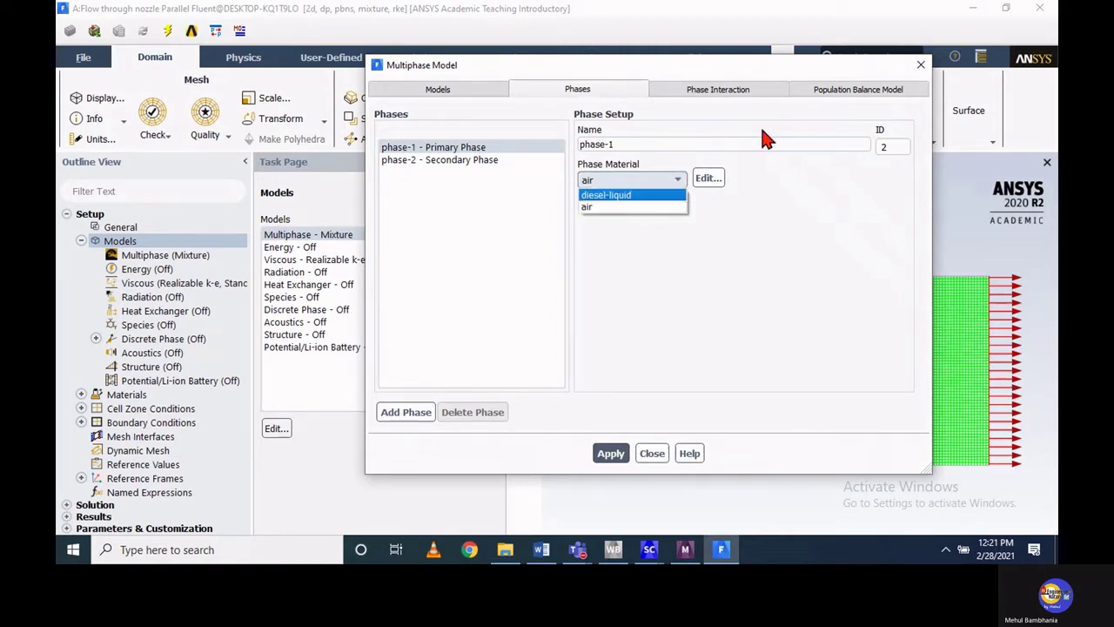
pyautogui.click(920, 67)
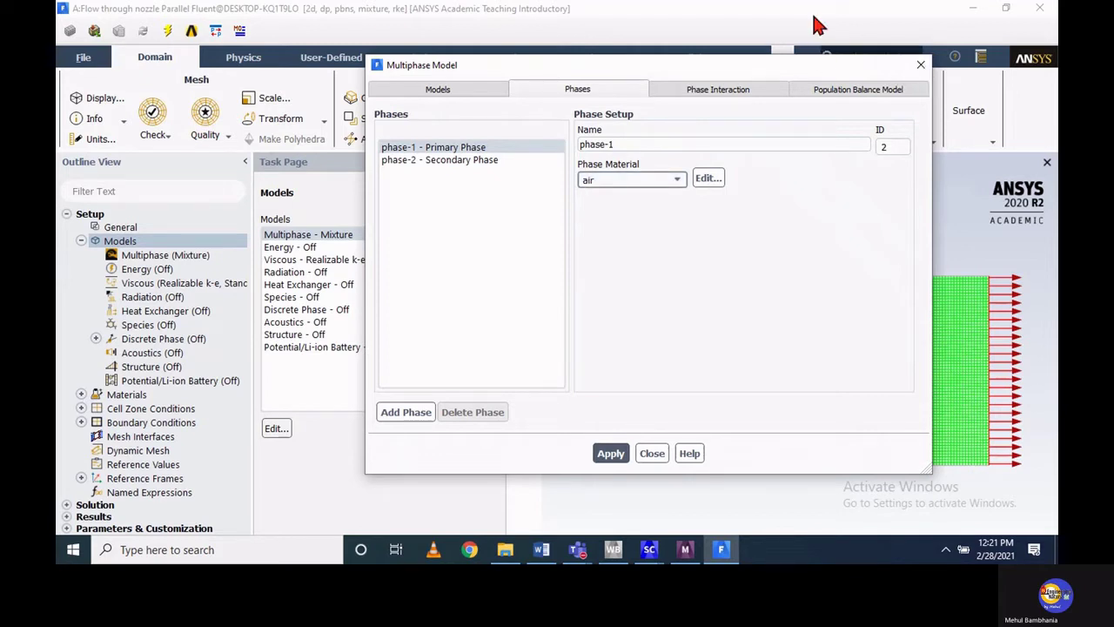
pyautogui.click(919, 68)
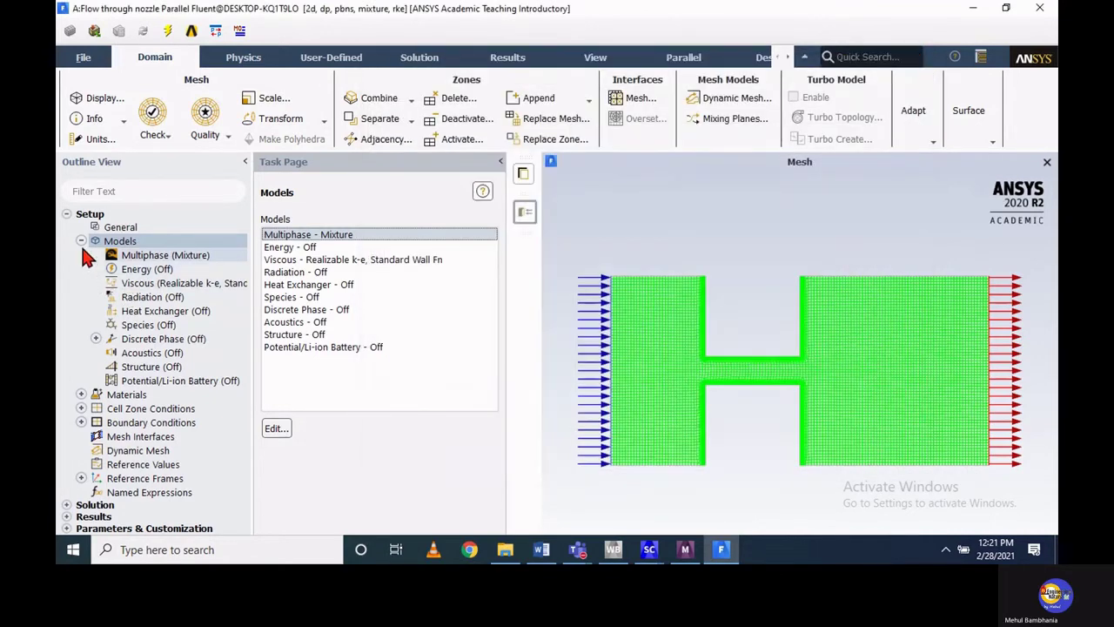
# Step: Copy the fluid material diesel-vapor (c10h22) from the Fluent database into the case materials
pyautogui.click(81, 241)
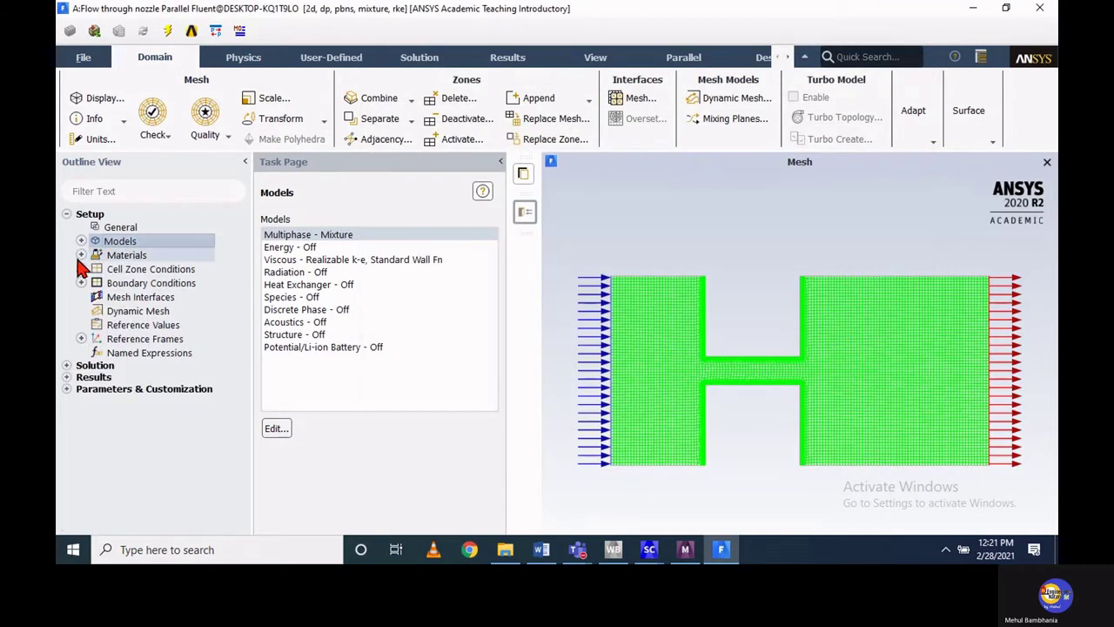
pyautogui.doubleClick(126, 255)
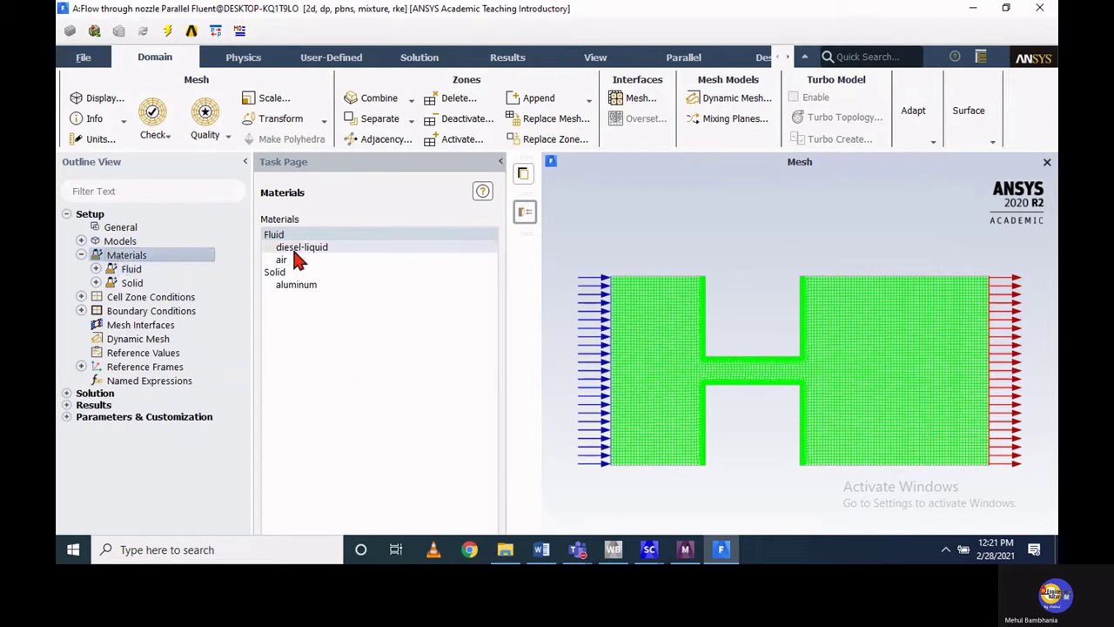
pyautogui.doubleClick(138, 272)
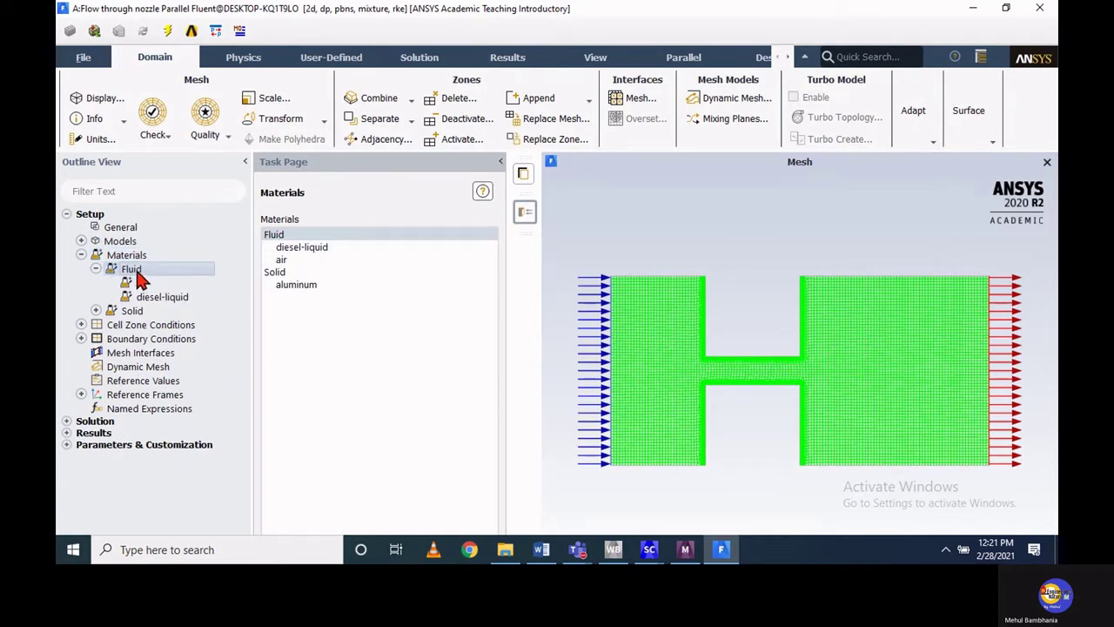
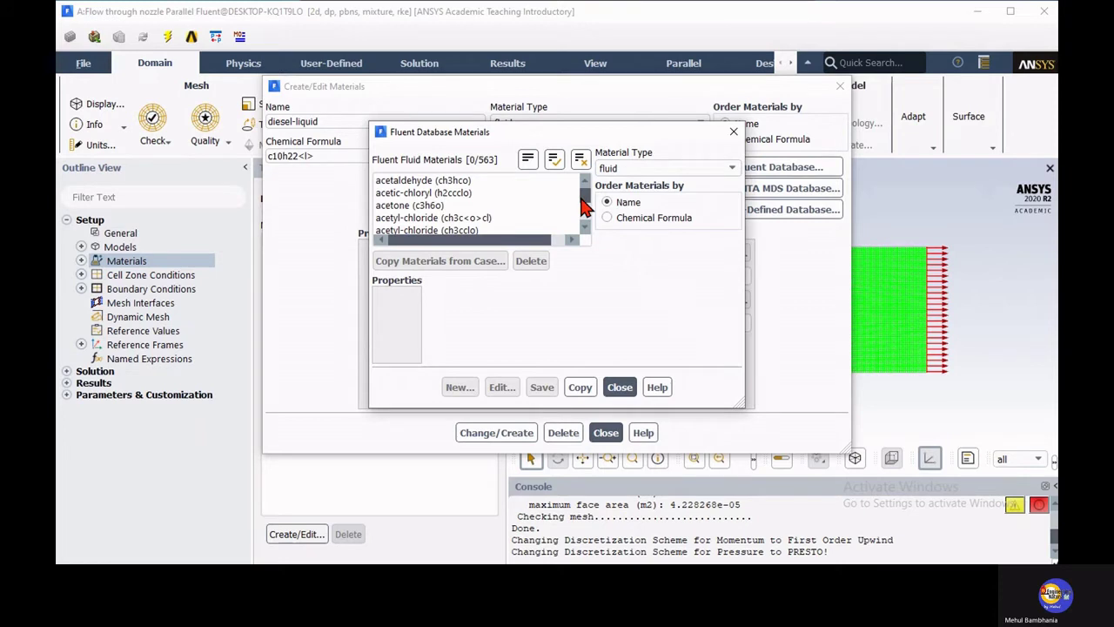
pyautogui.moveTo(584, 205); pyautogui.dragTo(510, 221)
pyautogui.scroll(15, 510, 221)
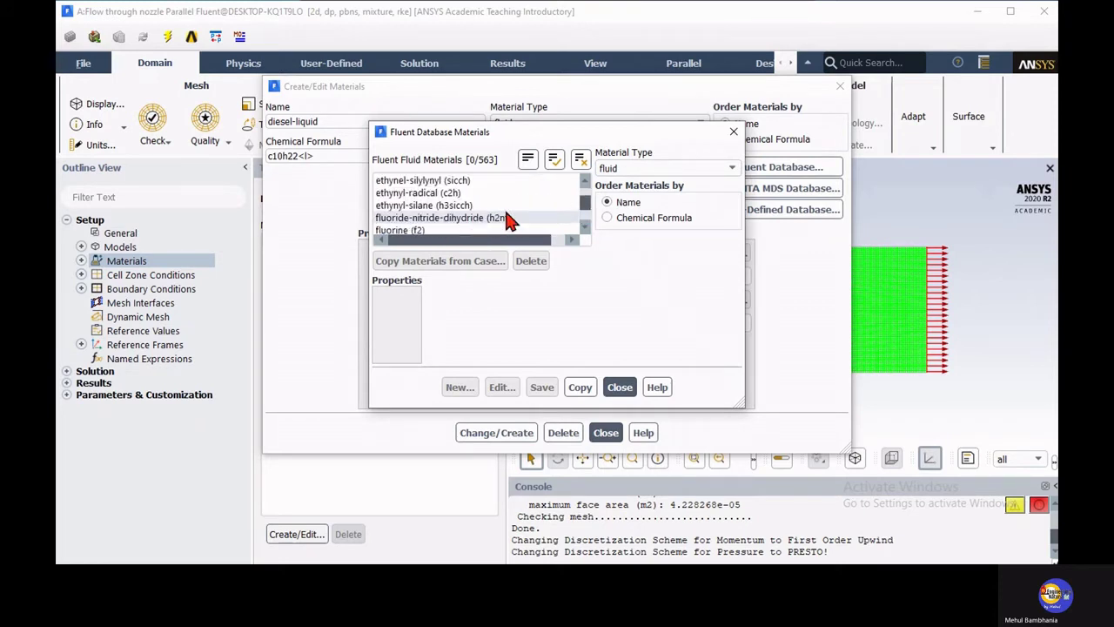
pyautogui.scroll(10, 510, 221)
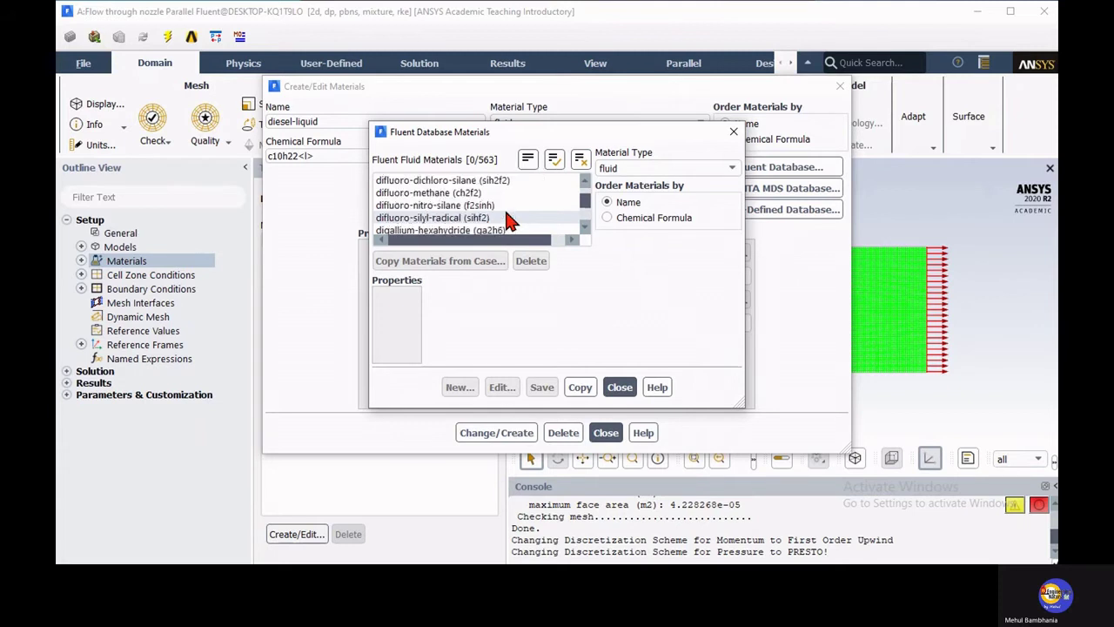
pyautogui.scroll(-1, 510, 221)
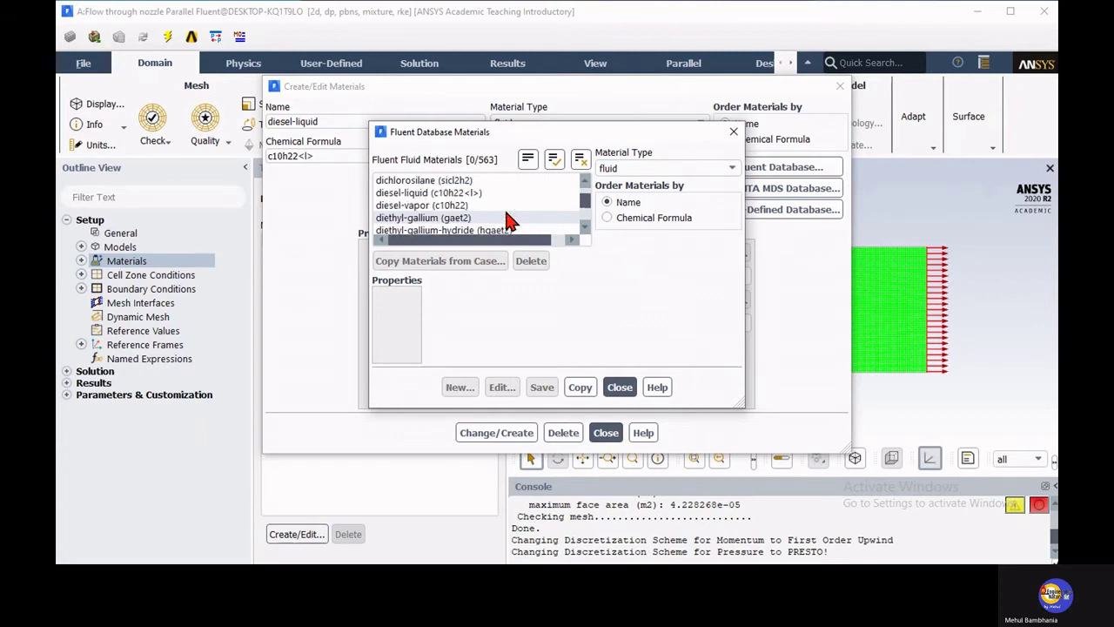
pyautogui.click(427, 209)
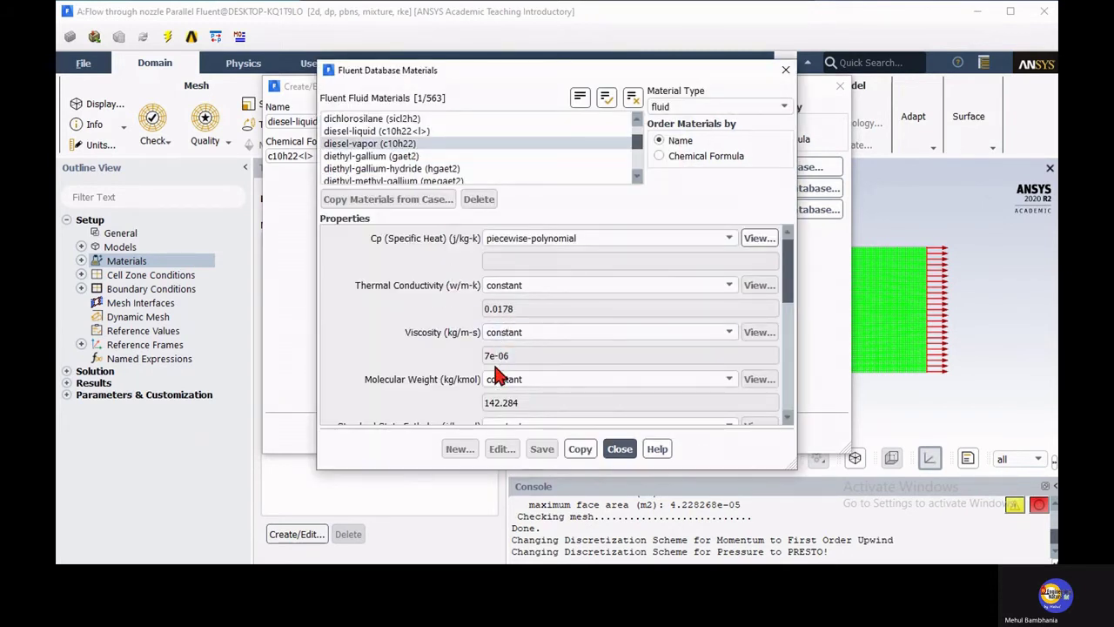
pyautogui.click(577, 449)
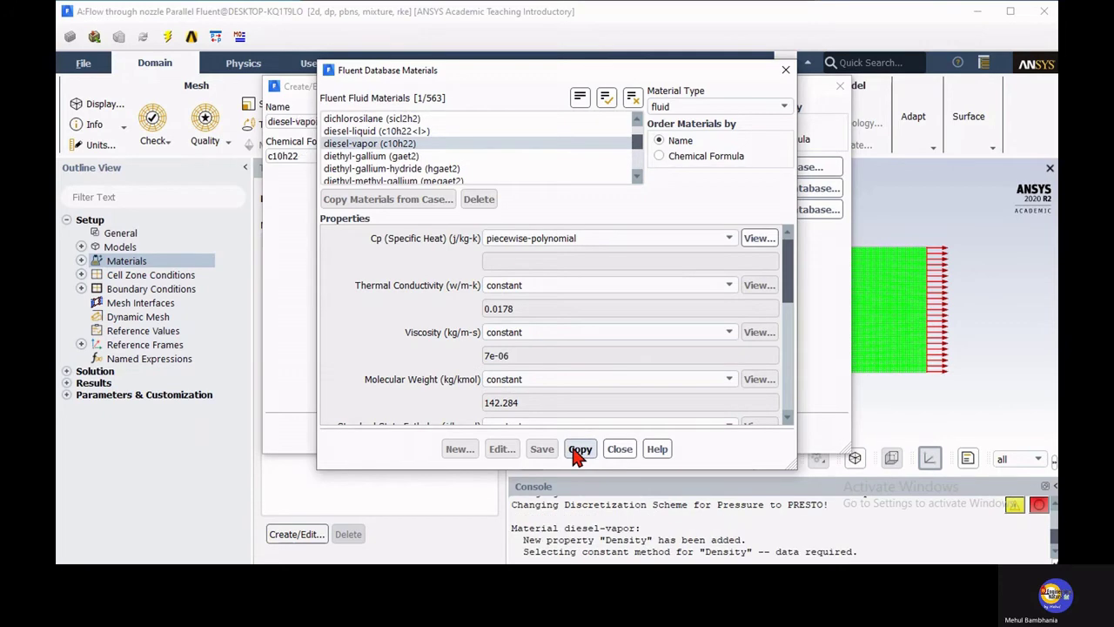
pyautogui.click(620, 449)
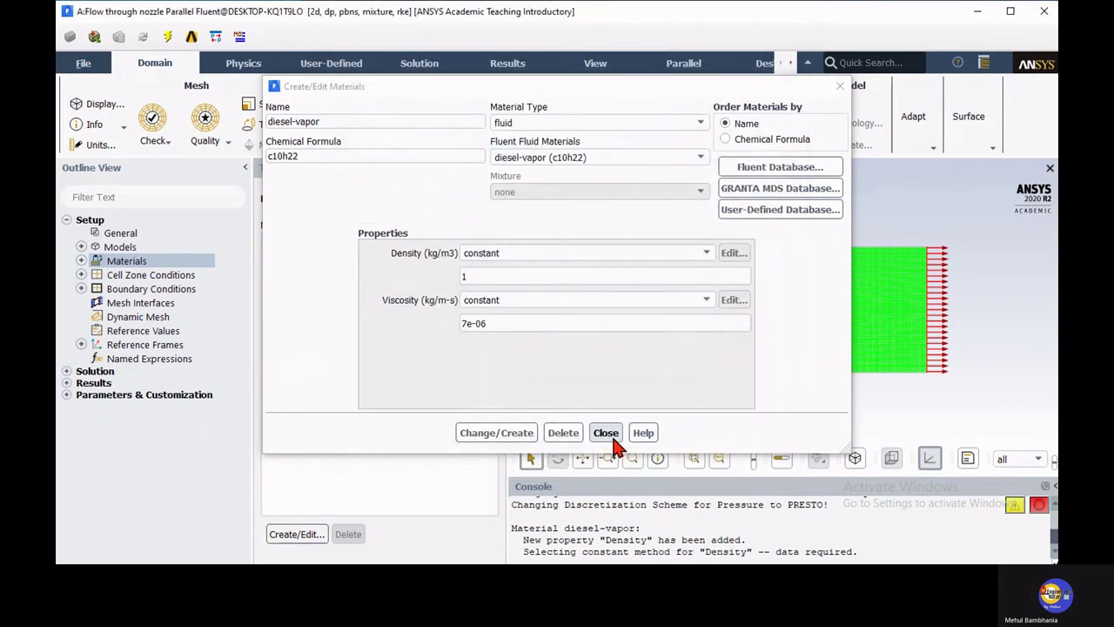
pyautogui.click(614, 447)
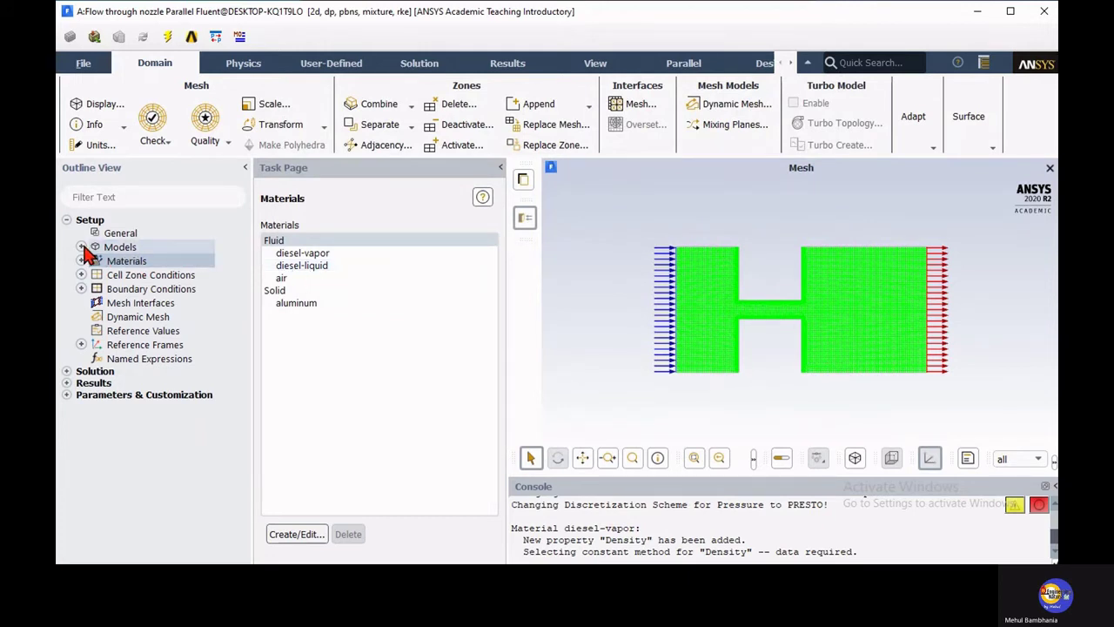
# Step: In the multiphase model, name the primary phase diesel-liquid, assign it the diesel-liquid material and apply
pyautogui.doubleClick(111, 247)
pyautogui.doubleClick(165, 262)
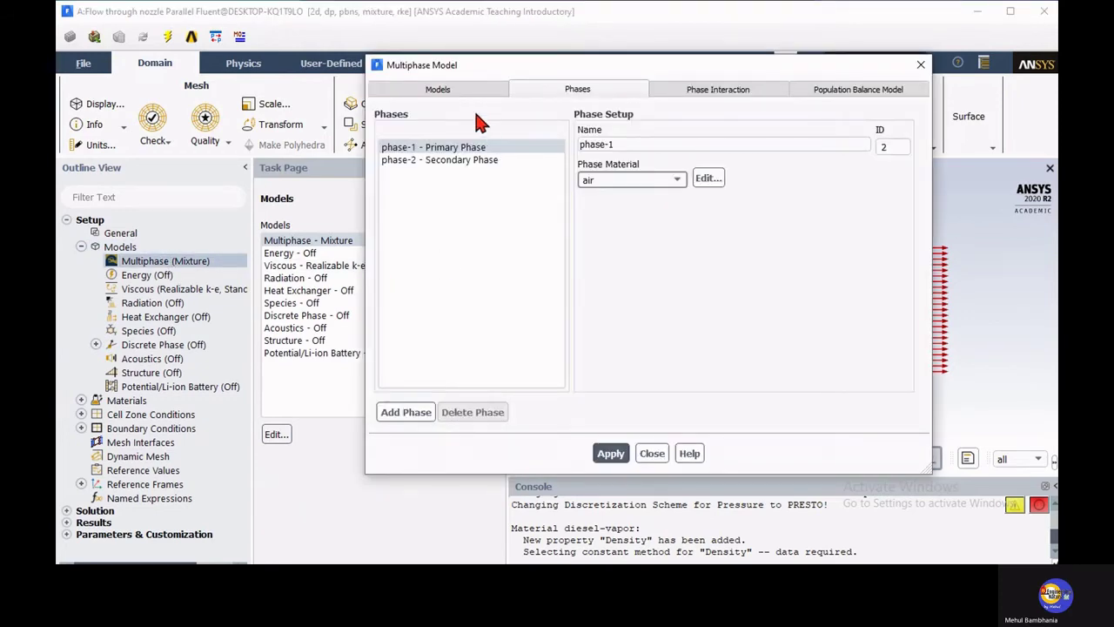
pyautogui.click(461, 87)
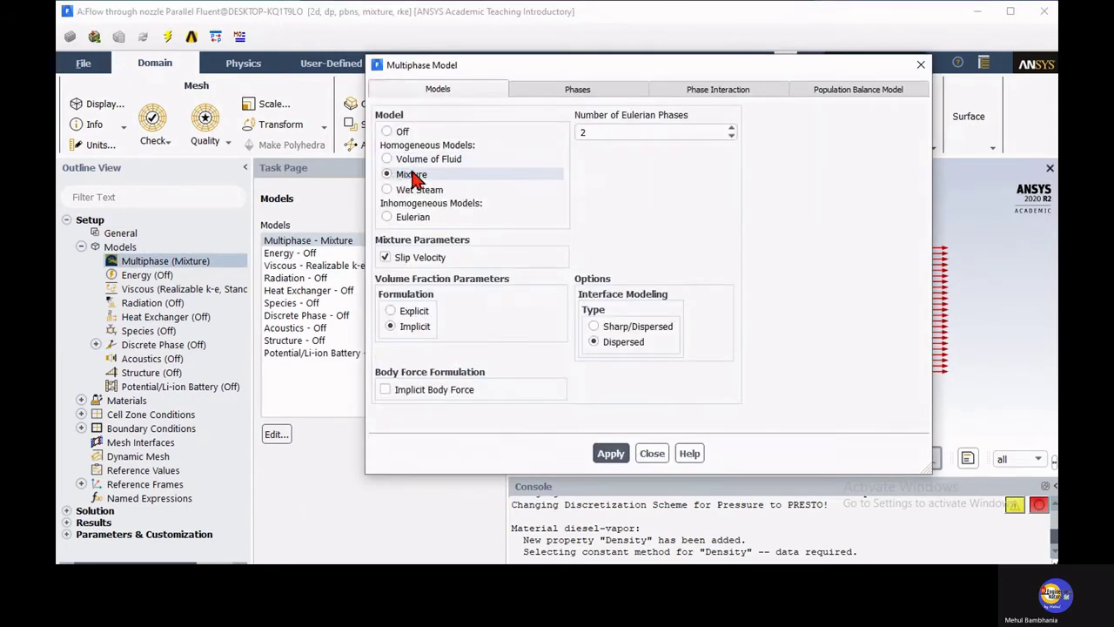
pyautogui.click(577, 89)
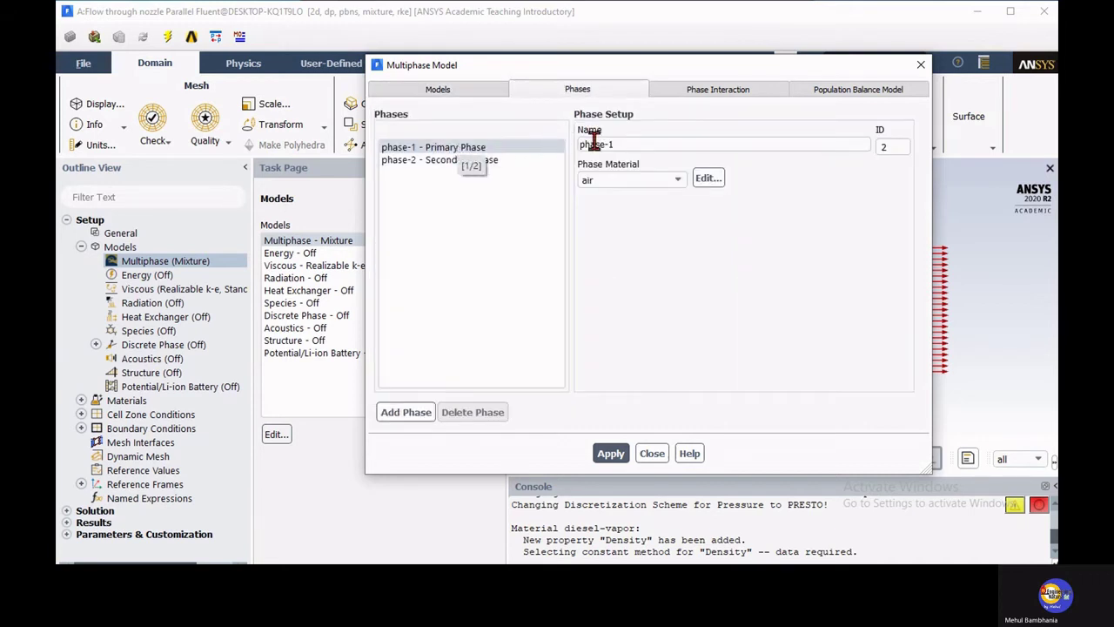
pyautogui.moveTo(609, 144); pyautogui.dragTo(553, 138)
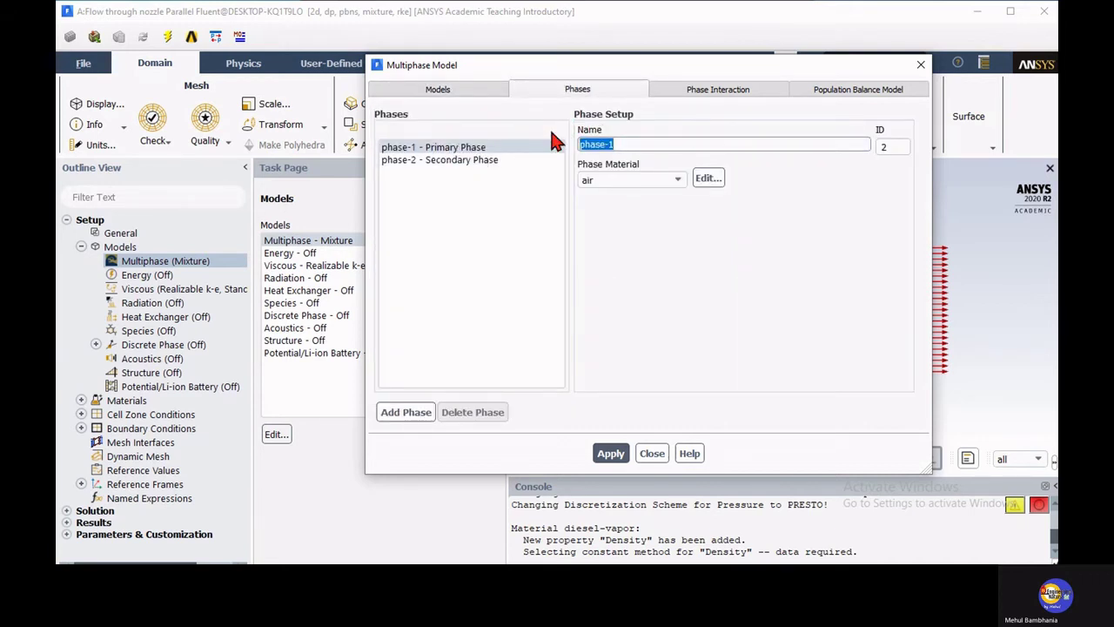
pyautogui.write('diesel-liquid')
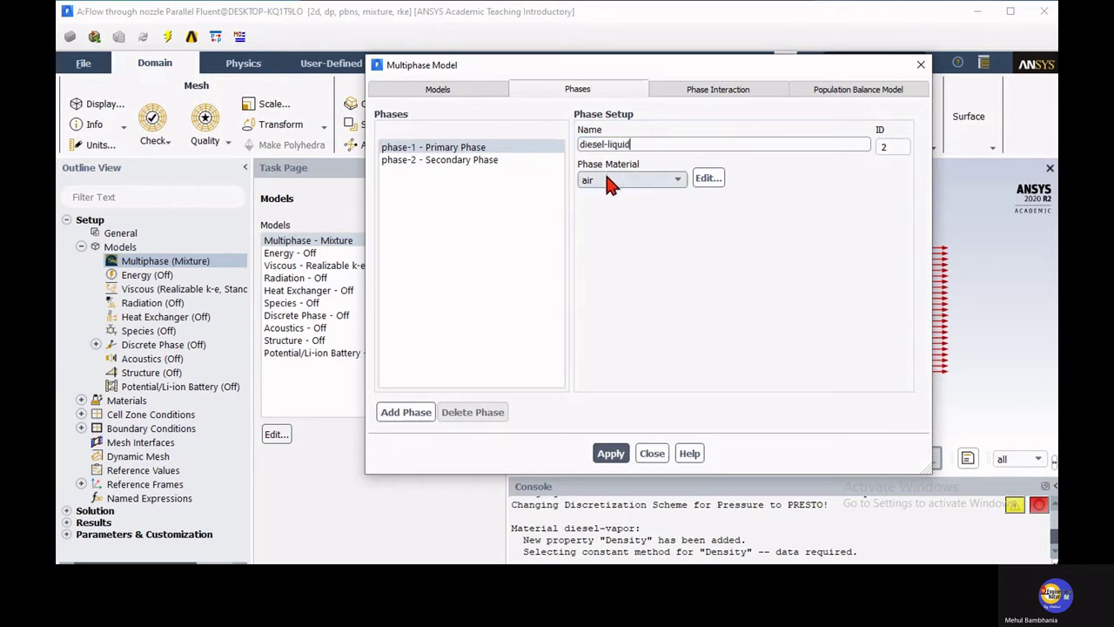
pyautogui.click(609, 180)
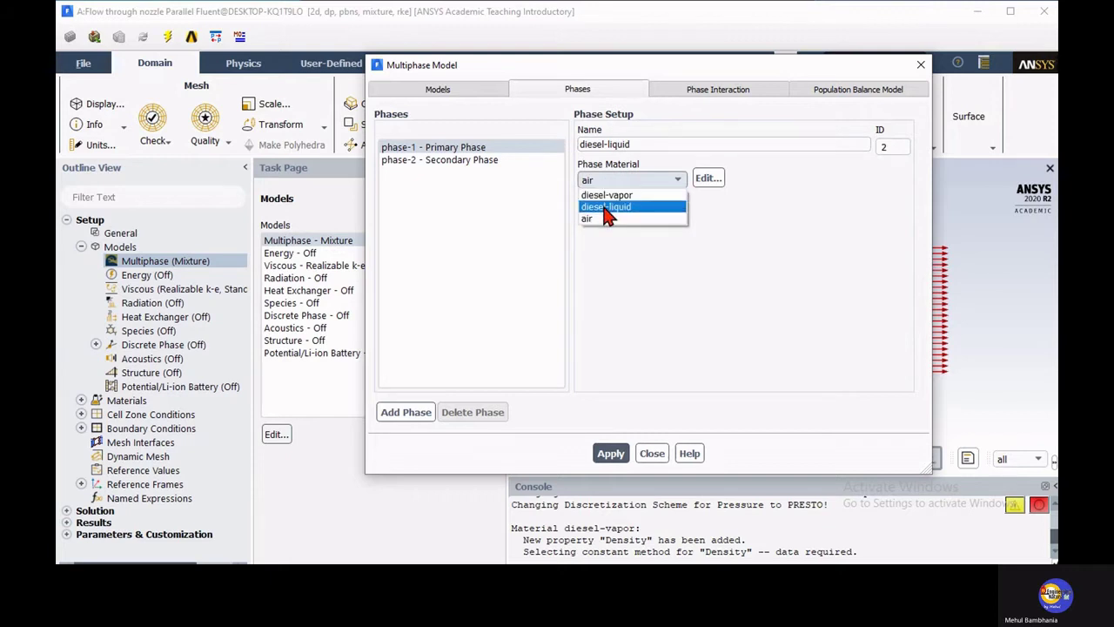
pyautogui.click(606, 207)
pyautogui.click(611, 452)
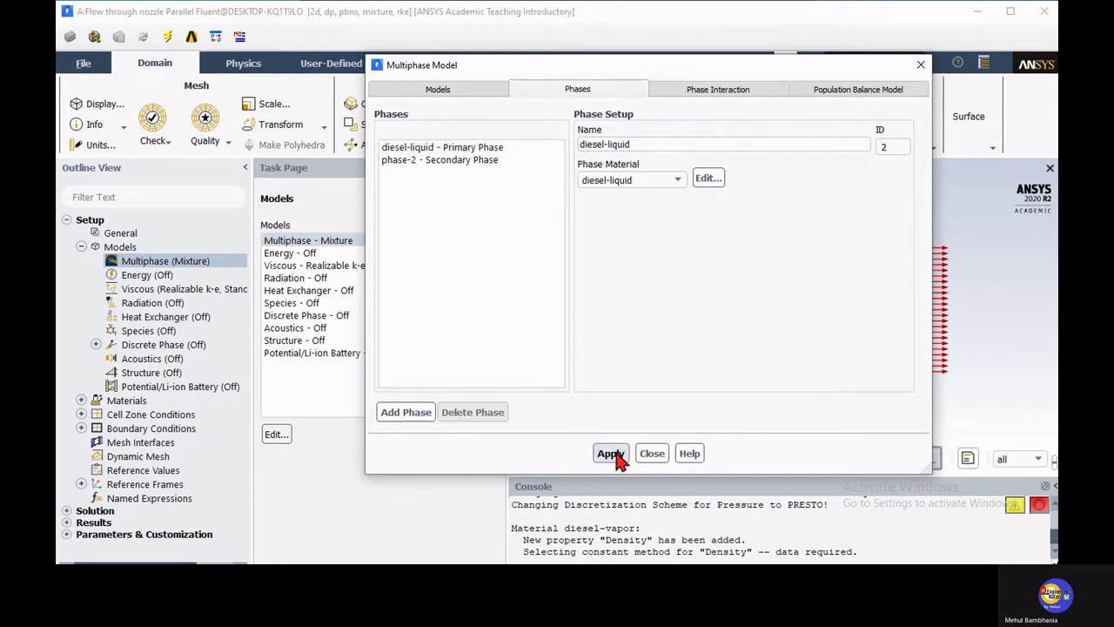
# Step: Name the secondary phase diesel-vapor, assign it the diesel-vapor material and apply
pyautogui.click(462, 160)
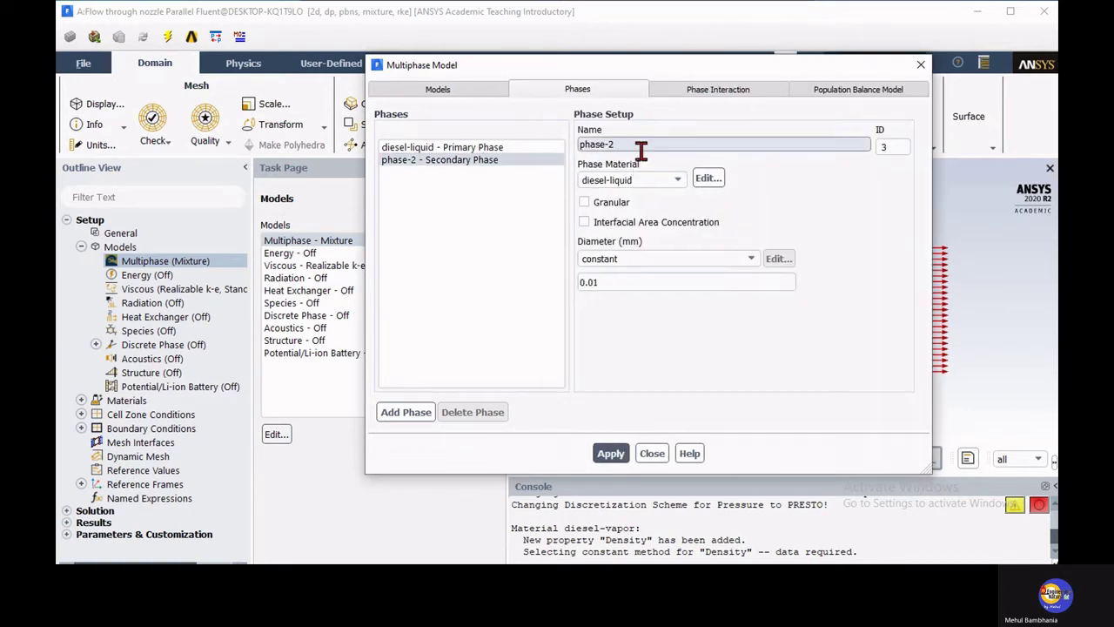
pyautogui.doubleClick(640, 147)
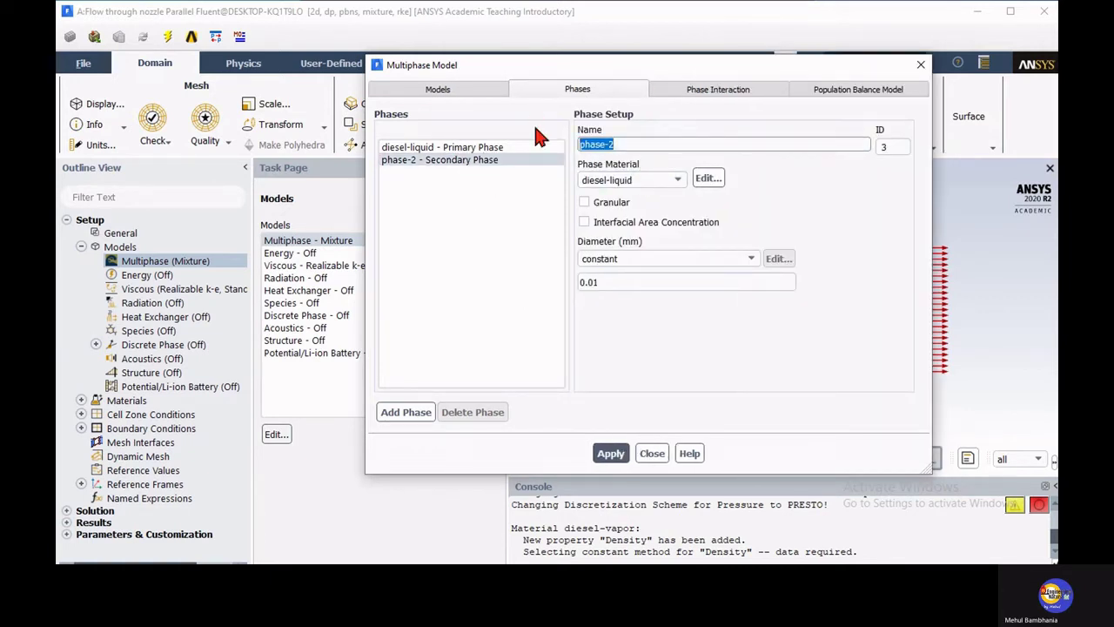
pyautogui.write('diesel-vapor')
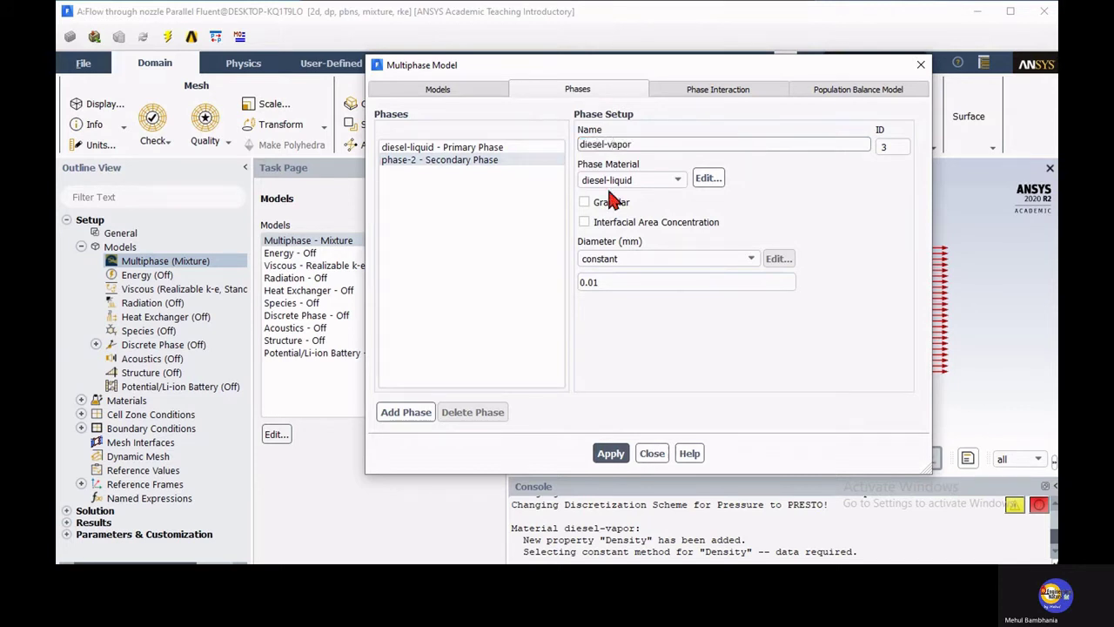
pyautogui.click(636, 182)
pyautogui.click(635, 196)
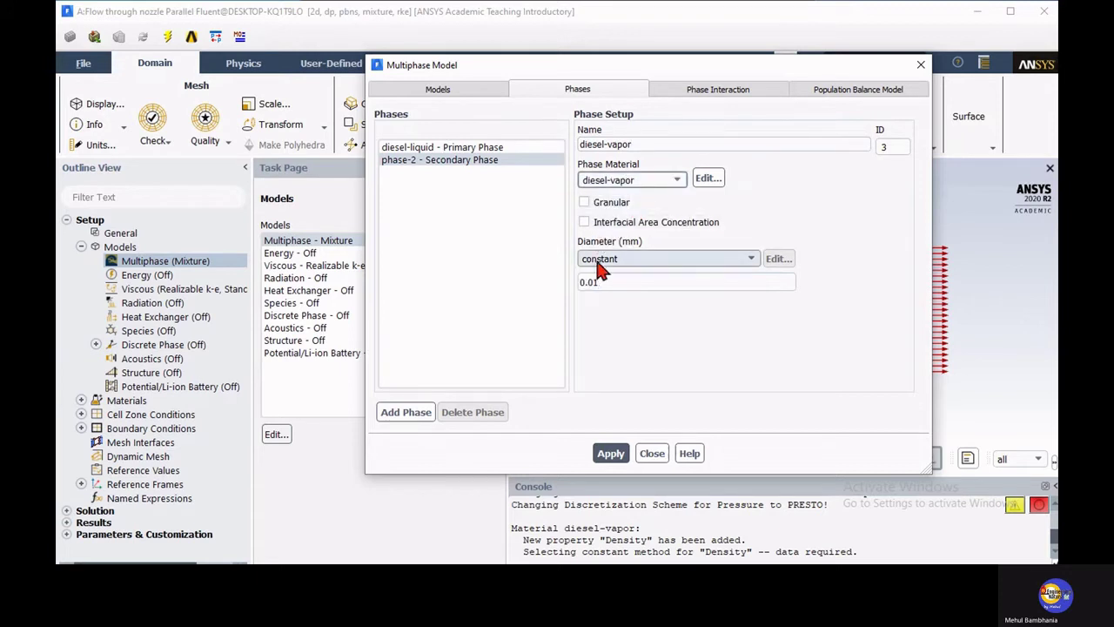
pyautogui.click(602, 454)
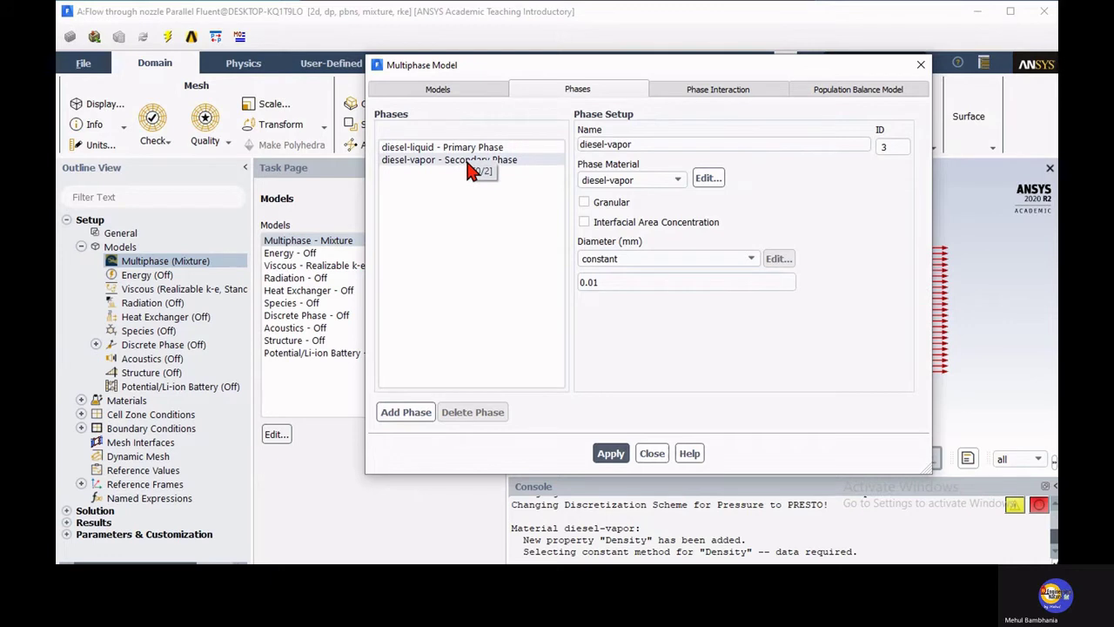
# Step: Add one mass transfer mechanism to the phase interaction, from diesel-liquid to diesel-vapor, using cavitation
pyautogui.click(705, 92)
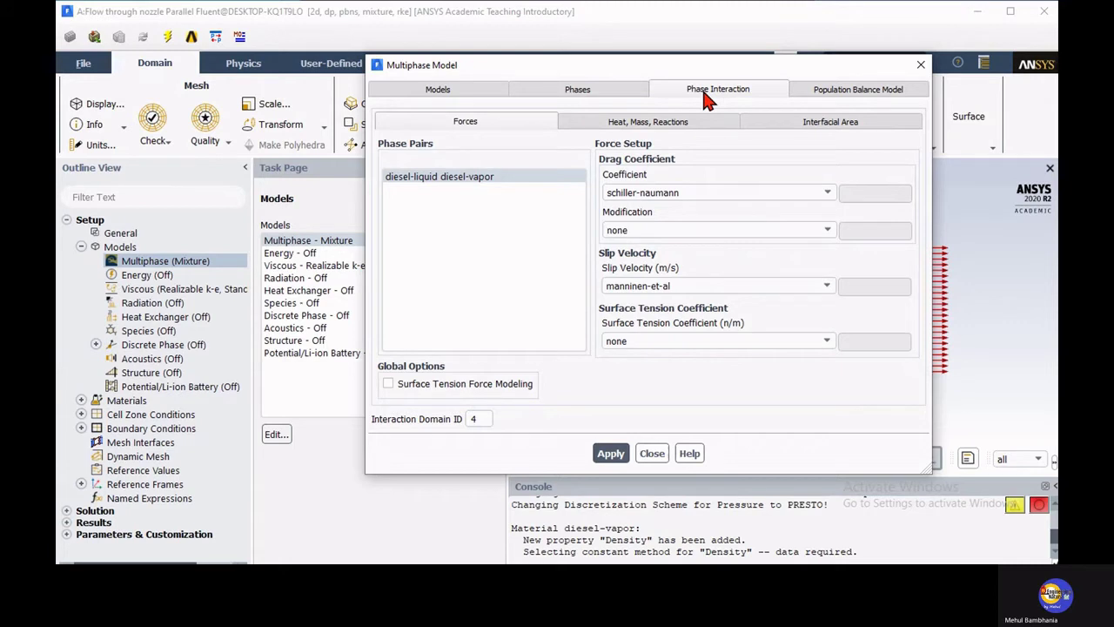
pyautogui.click(654, 126)
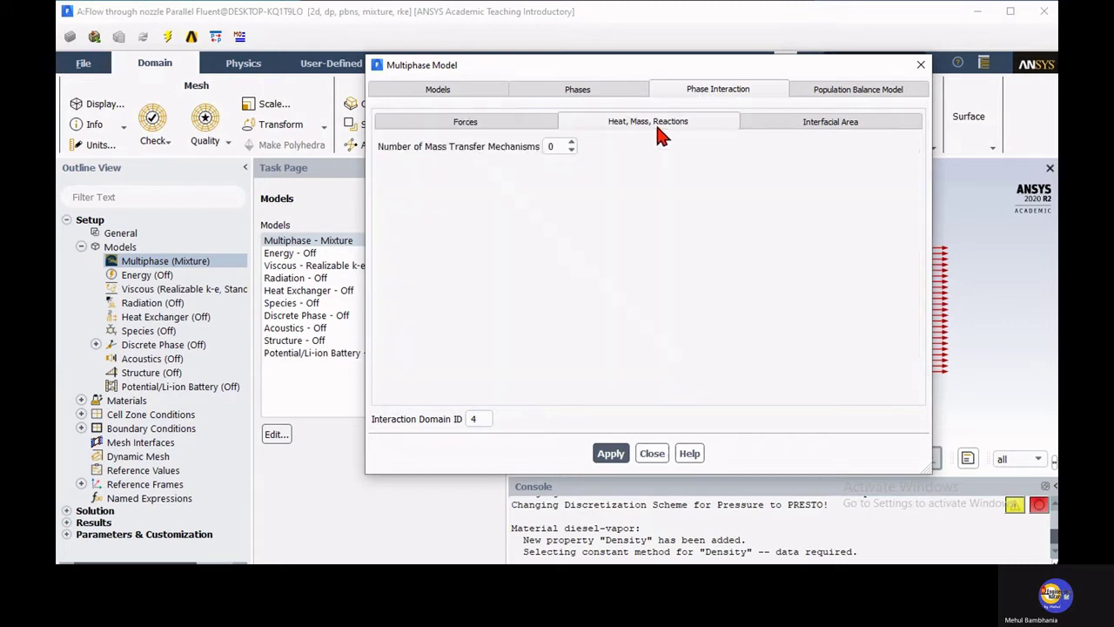
pyautogui.click(572, 144)
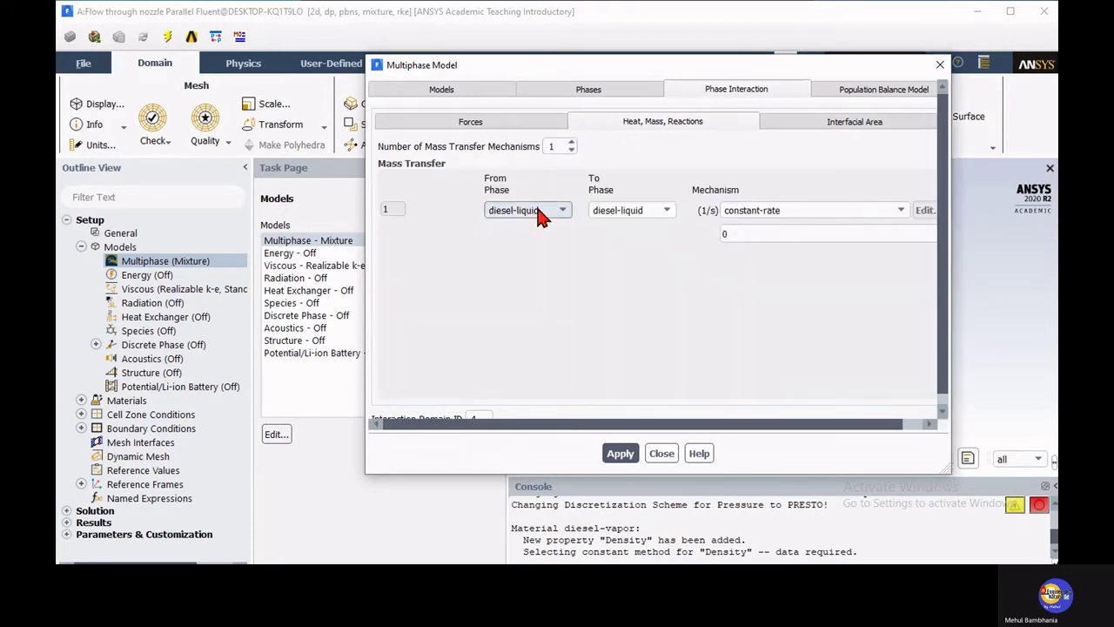
pyautogui.click(604, 215)
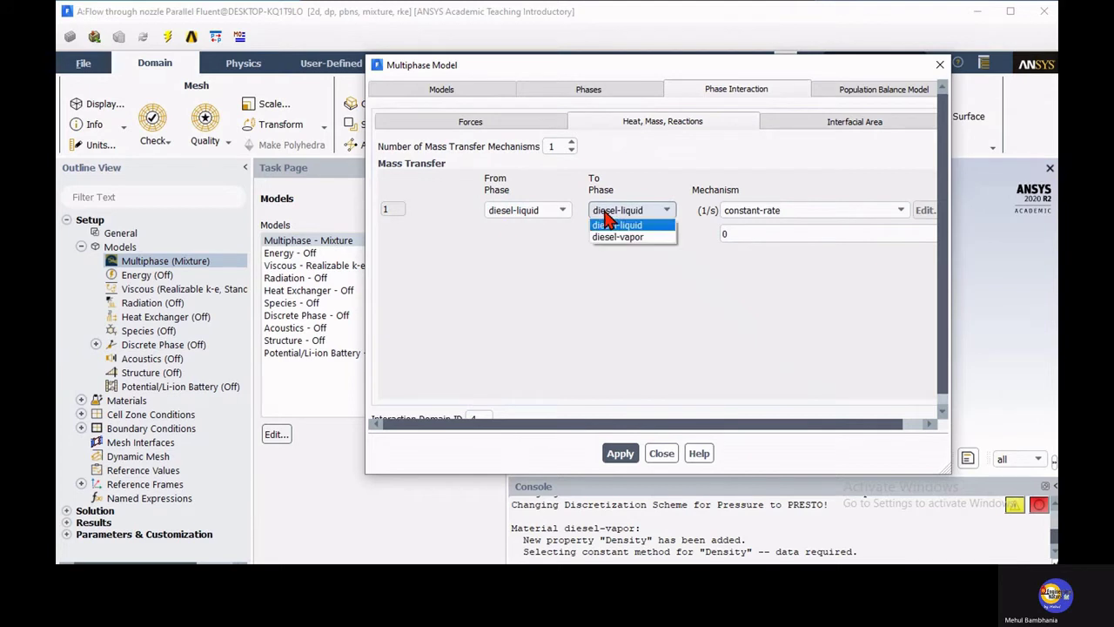
pyautogui.click(607, 240)
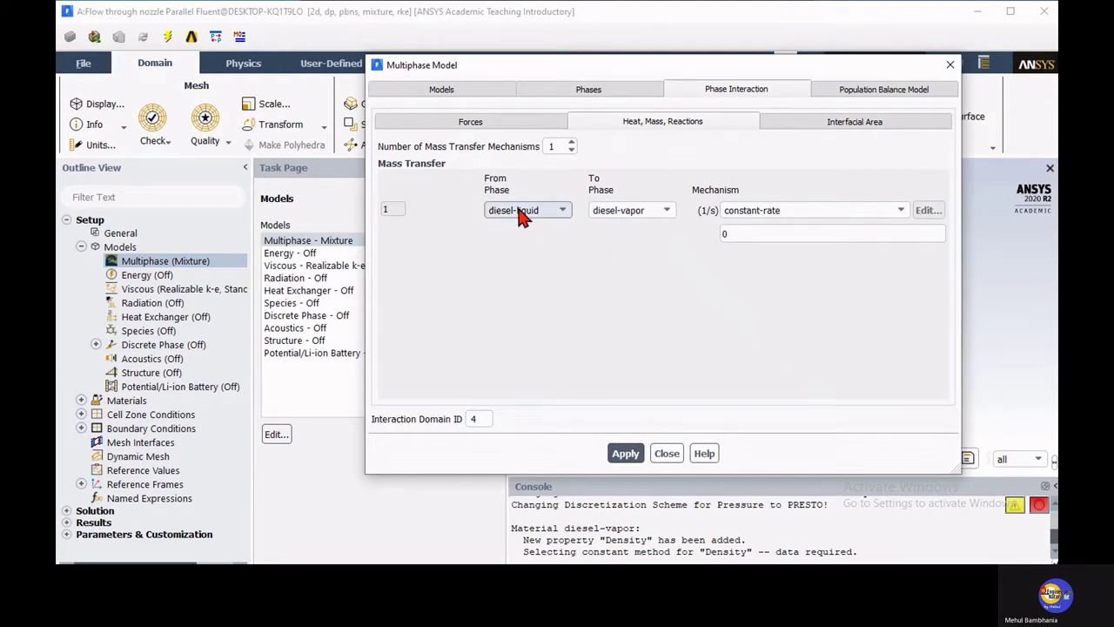
pyautogui.click(782, 212)
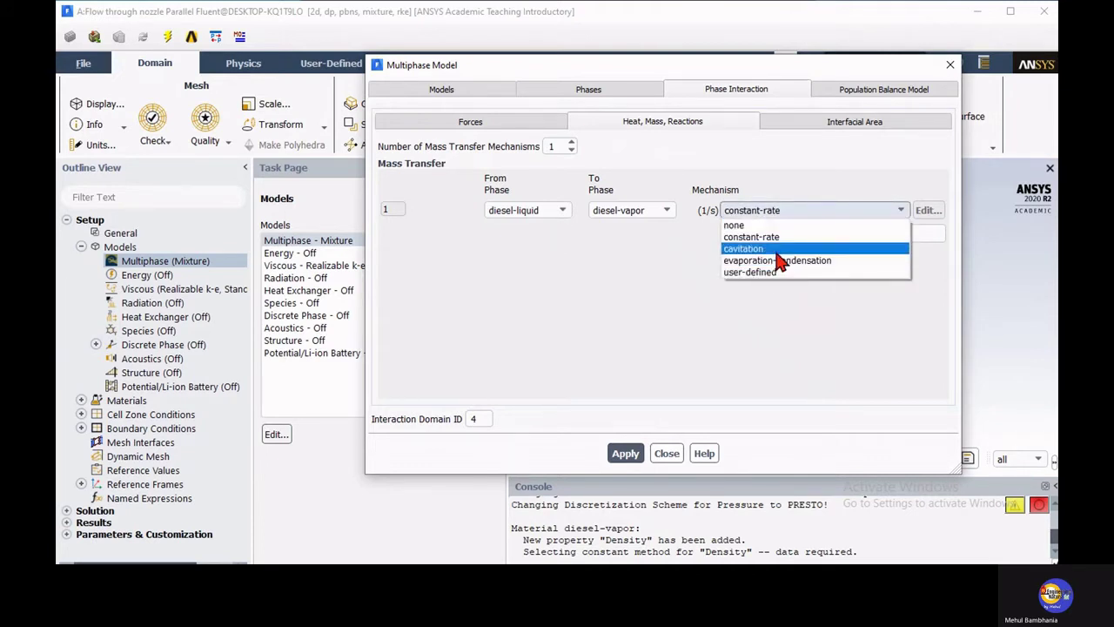
pyautogui.click(772, 249)
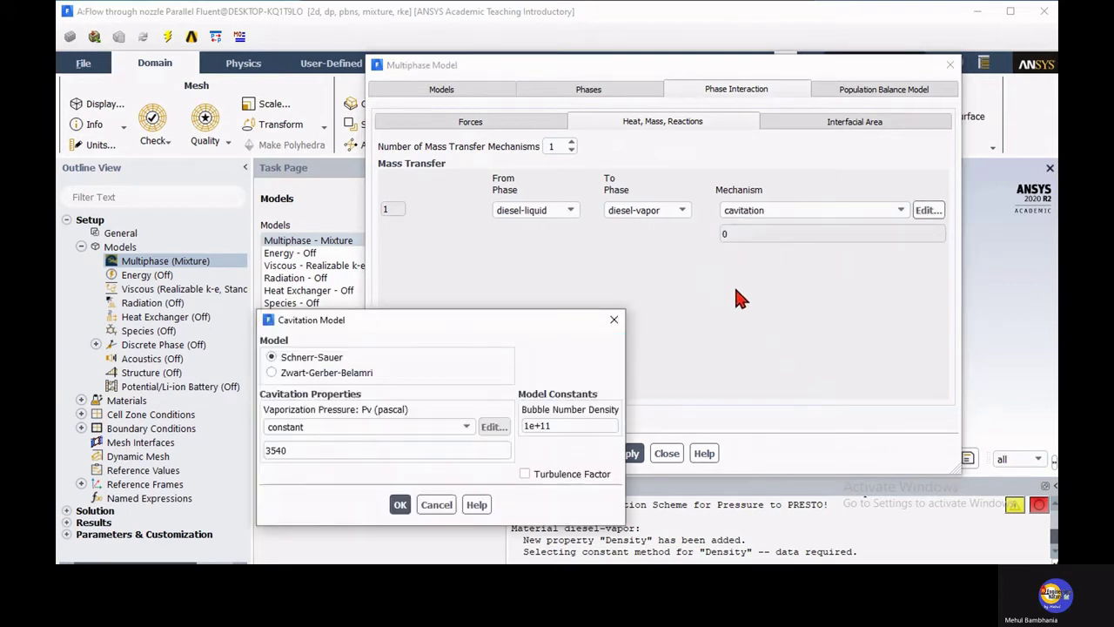
# Step: Set the cavitation vaporization pressure to a constant 1000 pascal with the Schnerr-Sauer model and accept the settings
pyautogui.moveTo(551, 316); pyautogui.dragTo(402, 181)
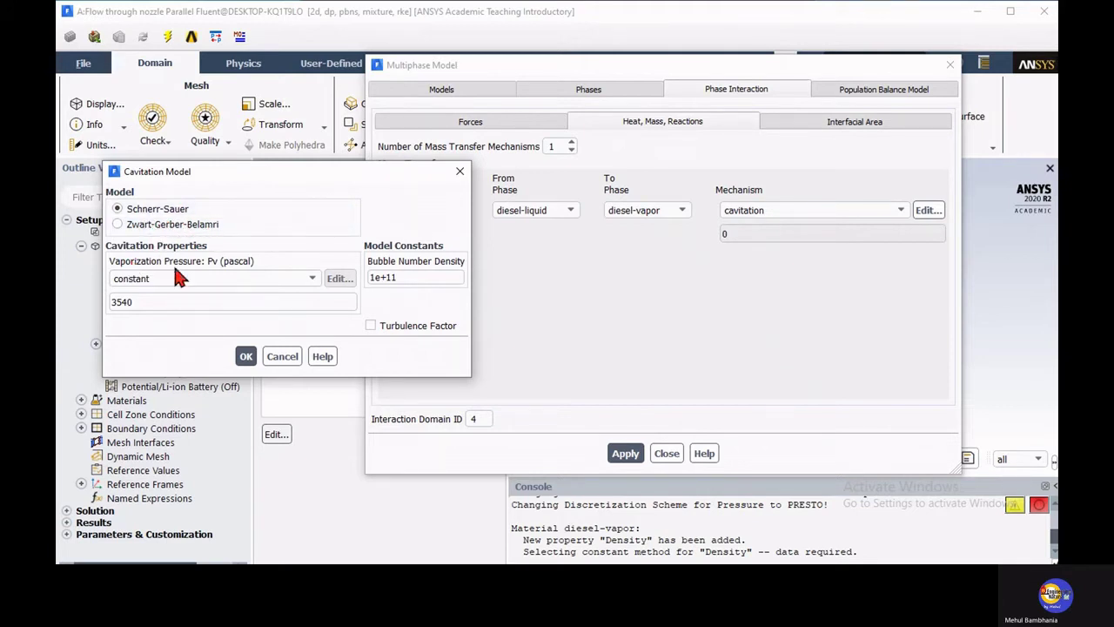
pyautogui.click(161, 303)
pyautogui.moveTo(149, 304); pyautogui.dragTo(71, 313)
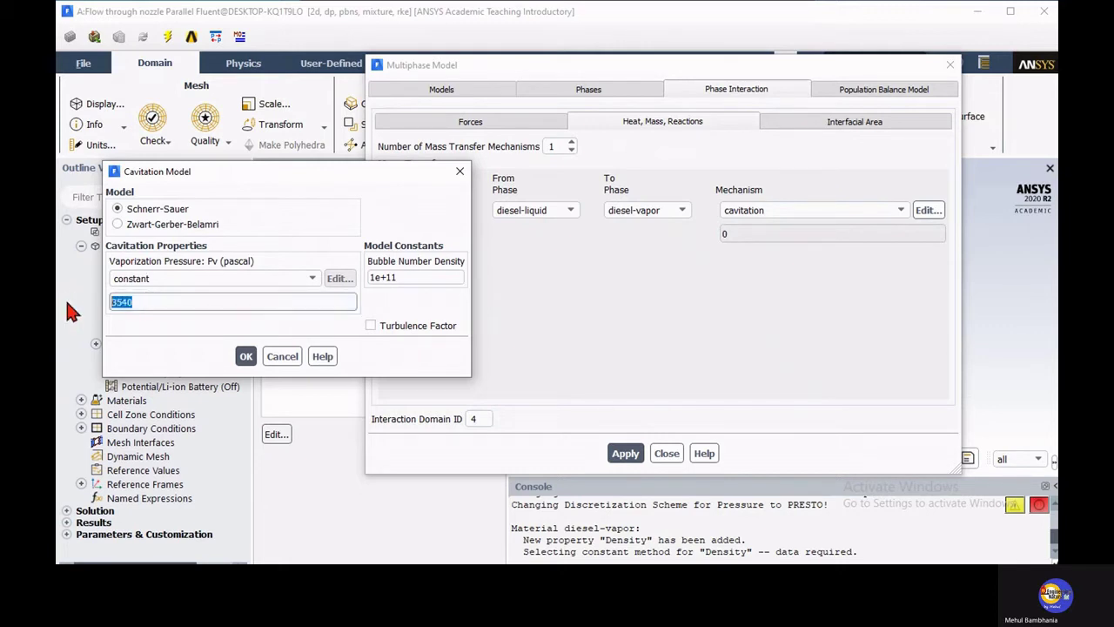
pyautogui.write('1000')
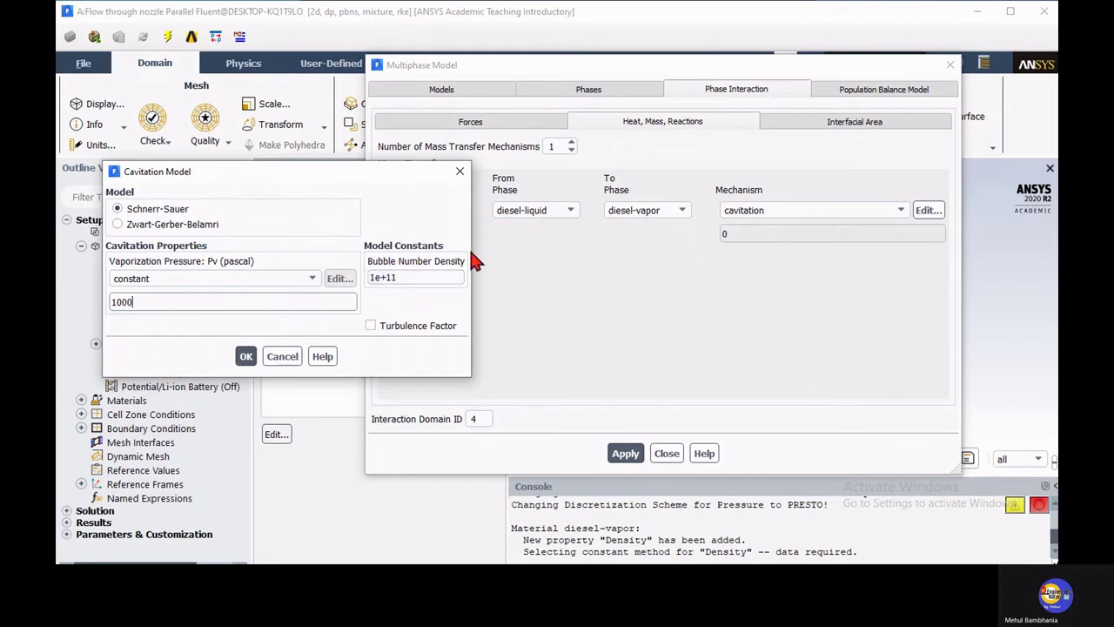
pyautogui.click(116, 225)
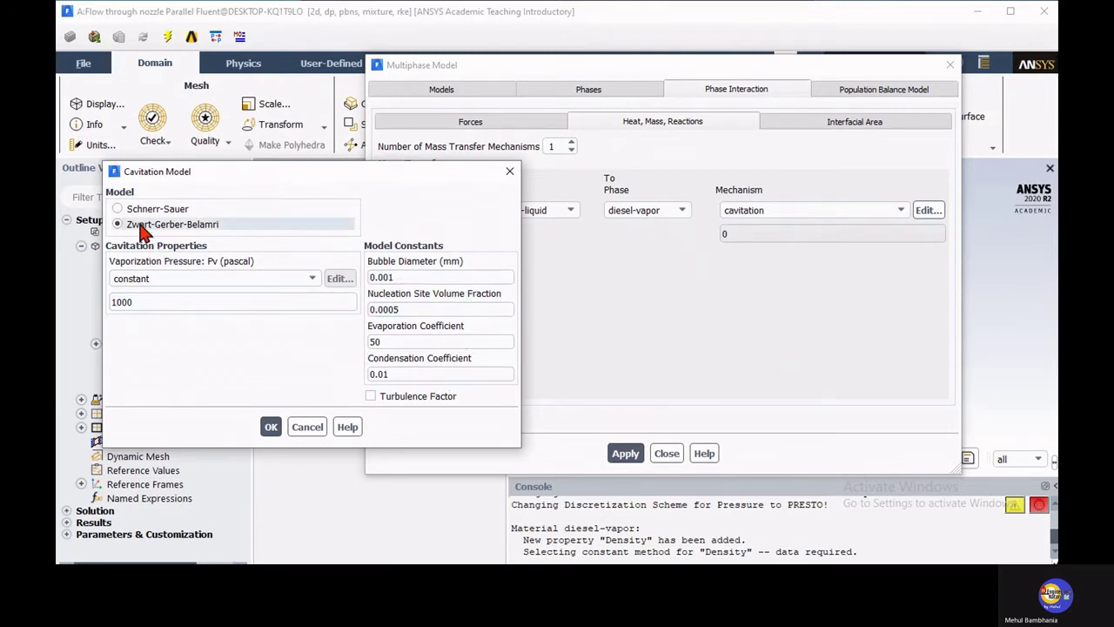
pyautogui.click(117, 210)
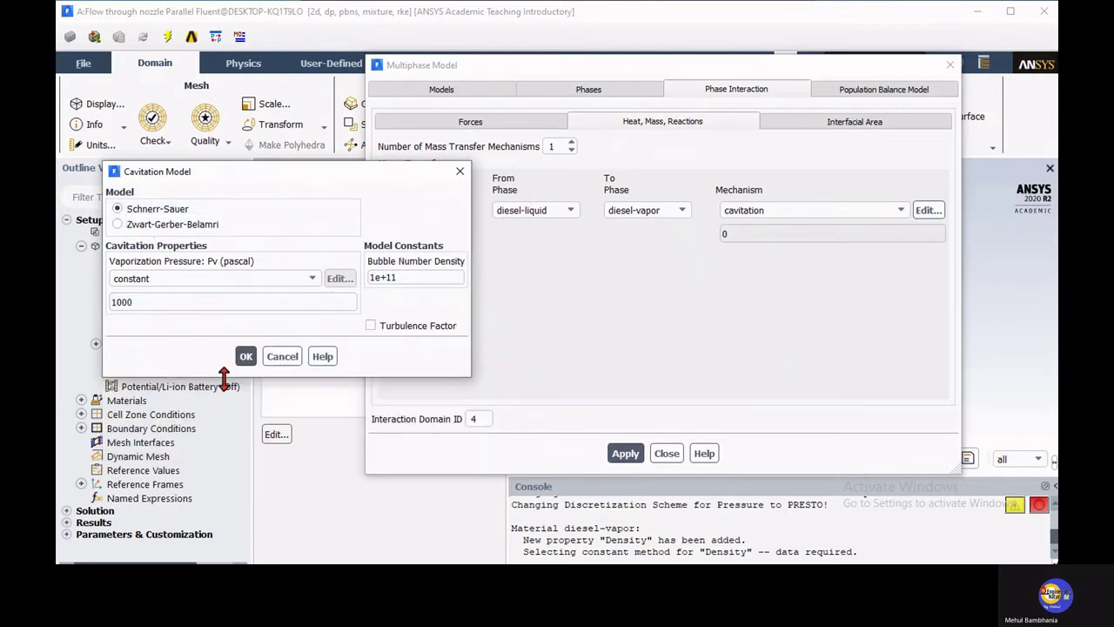
pyautogui.click(245, 358)
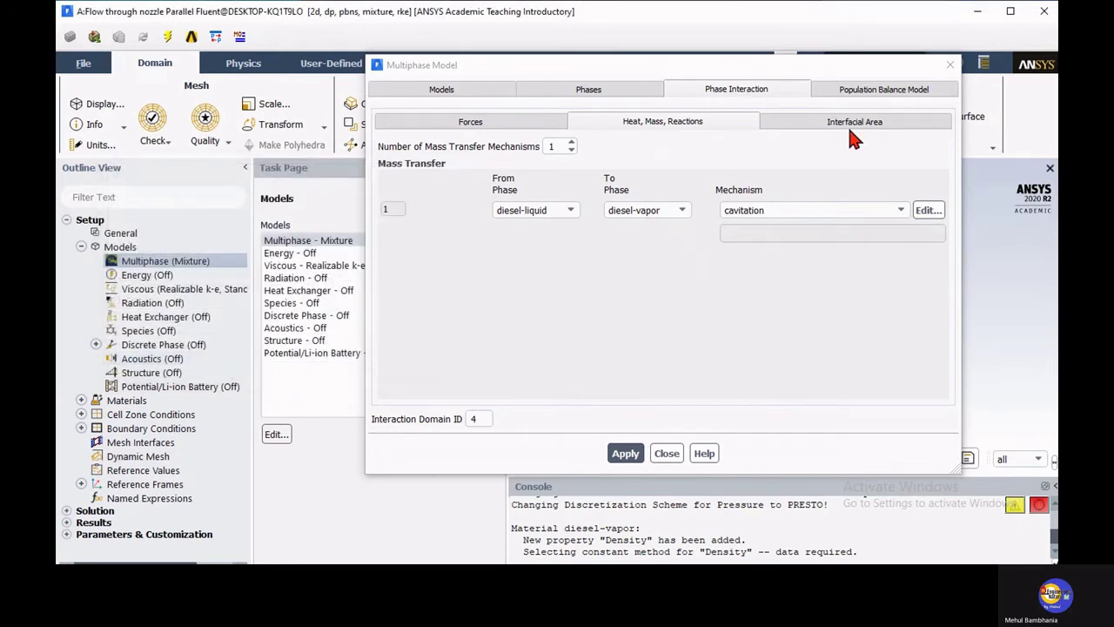
# Step: Apply the phase interaction settings, check the interfacial area and population balance options, and close the multiphase setup
pyautogui.click(511, 124)
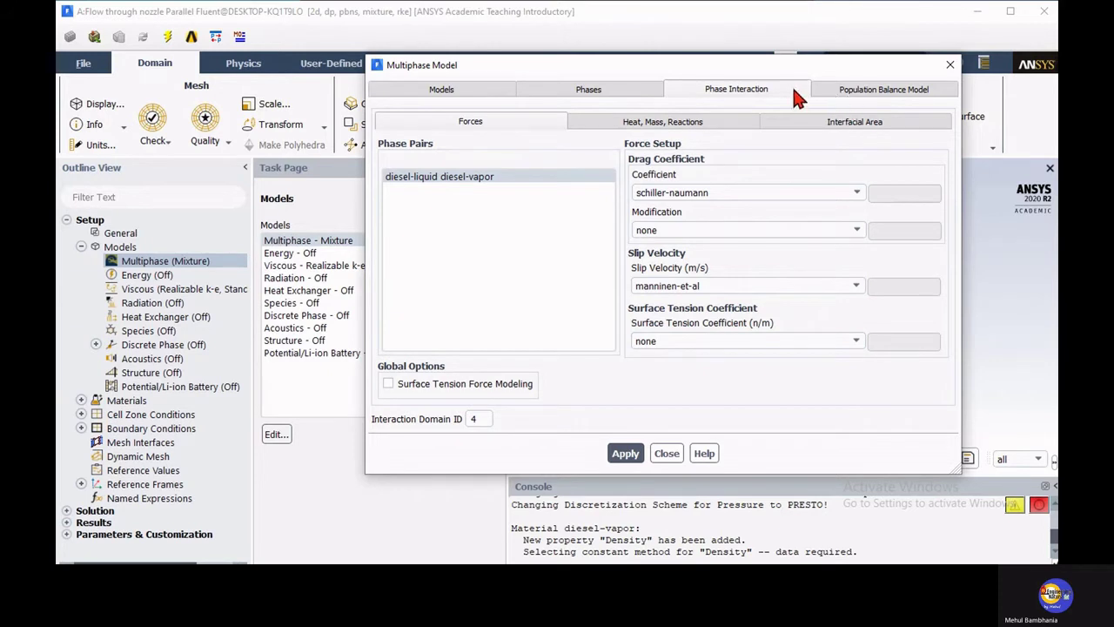
pyautogui.click(694, 128)
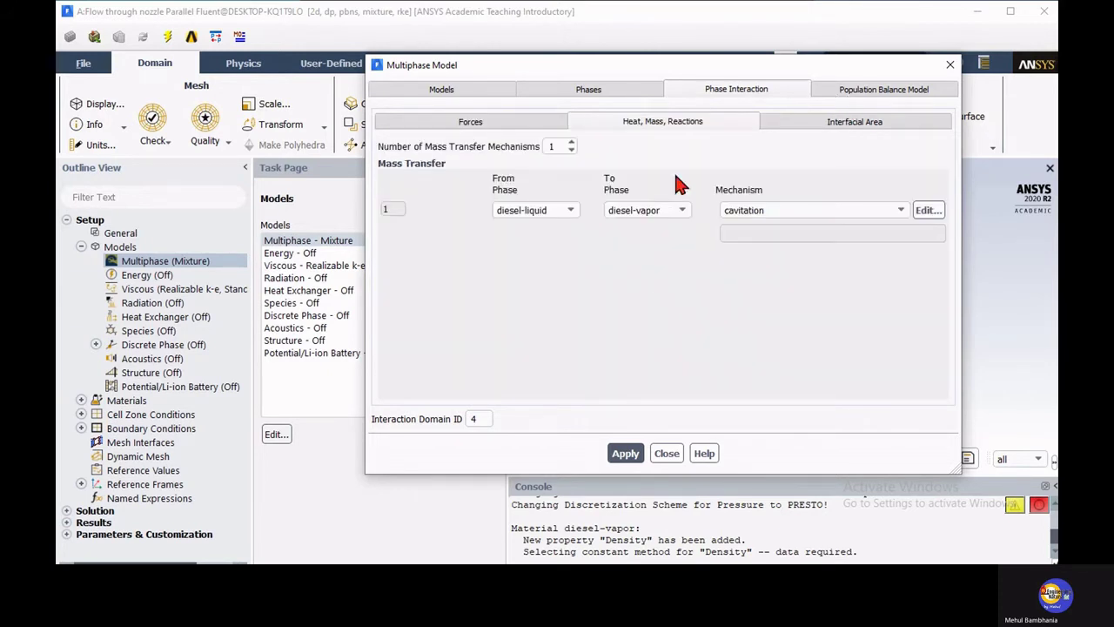
pyautogui.click(623, 454)
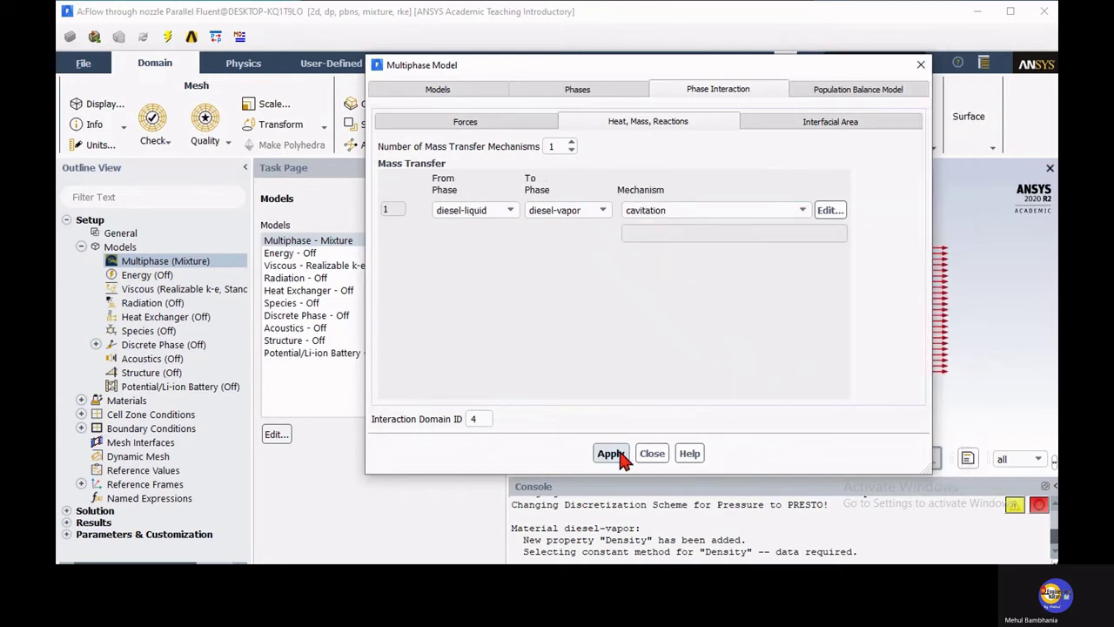
pyautogui.click(834, 127)
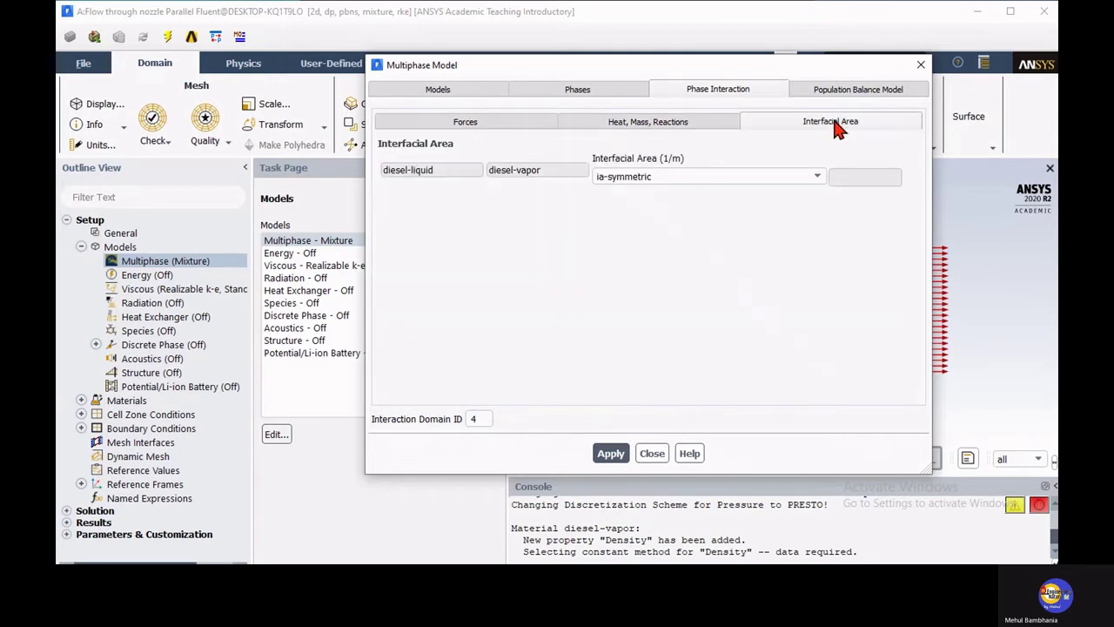
pyautogui.click(860, 96)
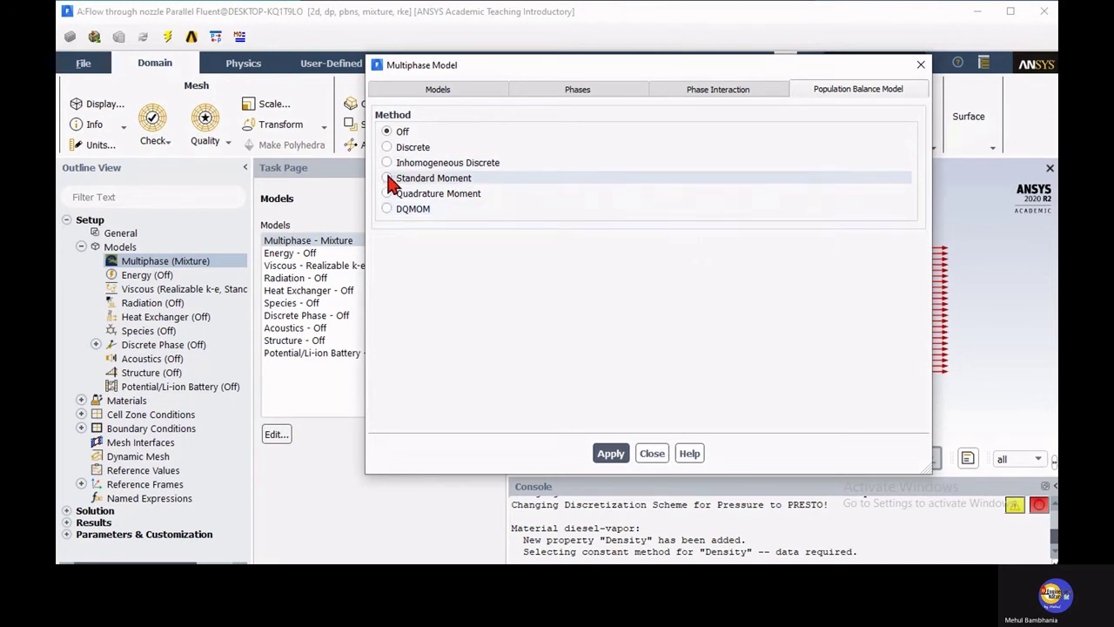
pyautogui.click(653, 453)
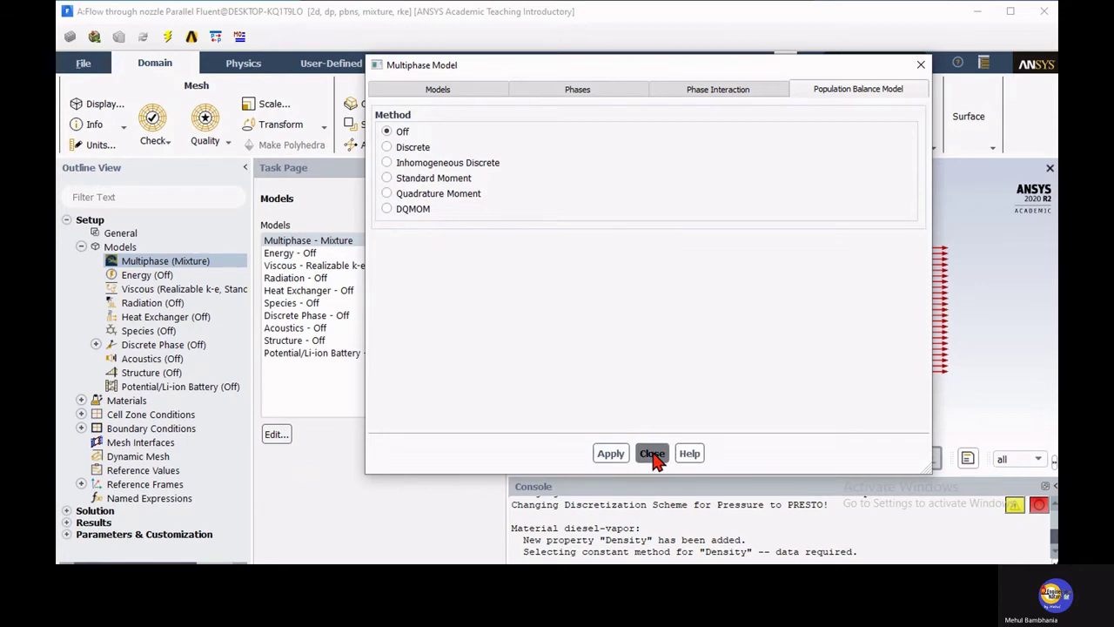
# Step: Review the viscous model's k-epsilon and near-wall treatment options and accept them
pyautogui.doubleClick(296, 267)
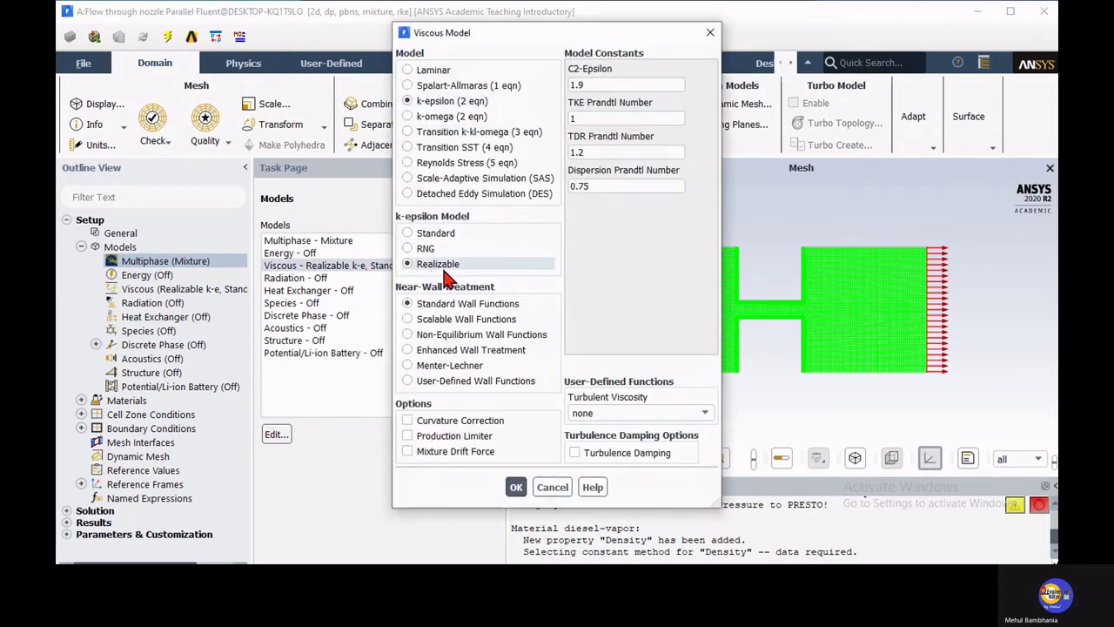
pyautogui.click(516, 487)
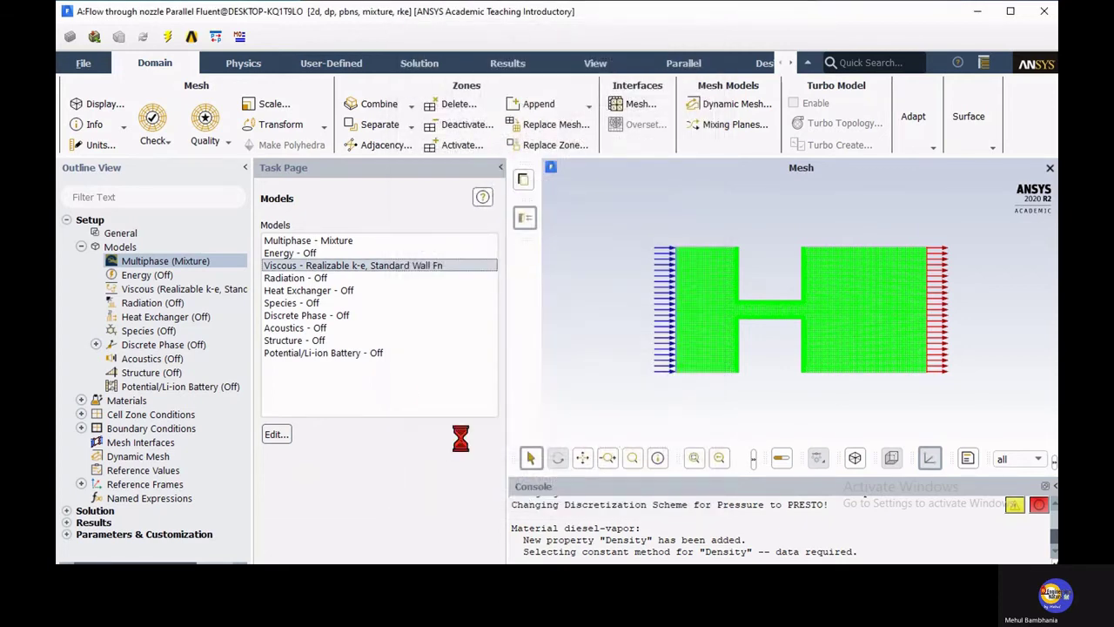
pyautogui.click(80, 247)
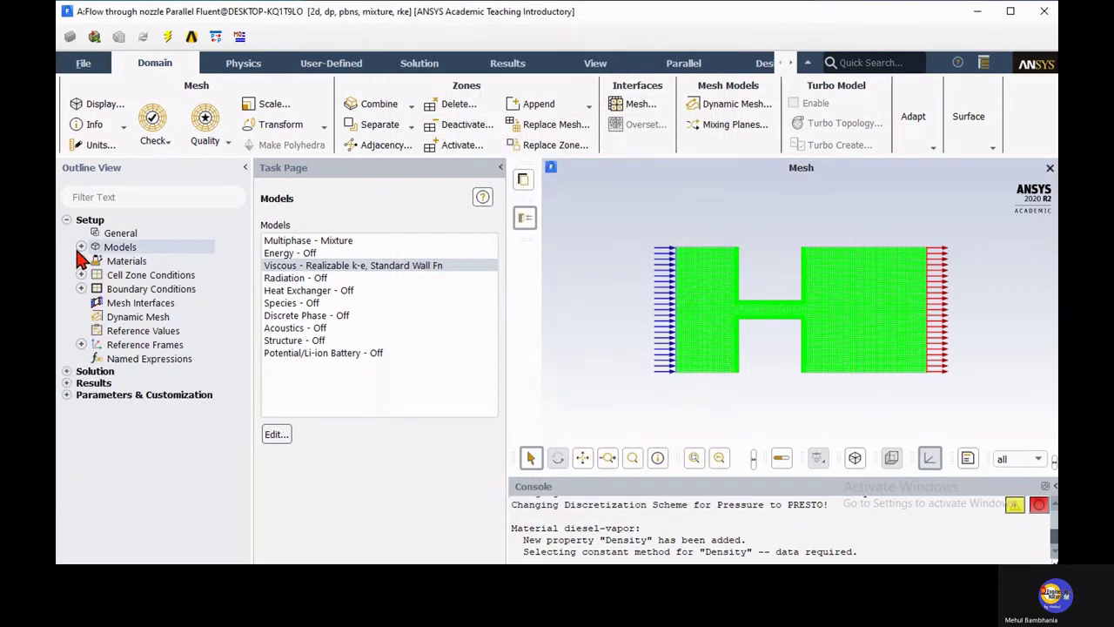
# Step: Review the mixture-phase pressure and turbulence settings of the pressure inlet, apply them and close the inlet setup
pyautogui.doubleClick(151, 288)
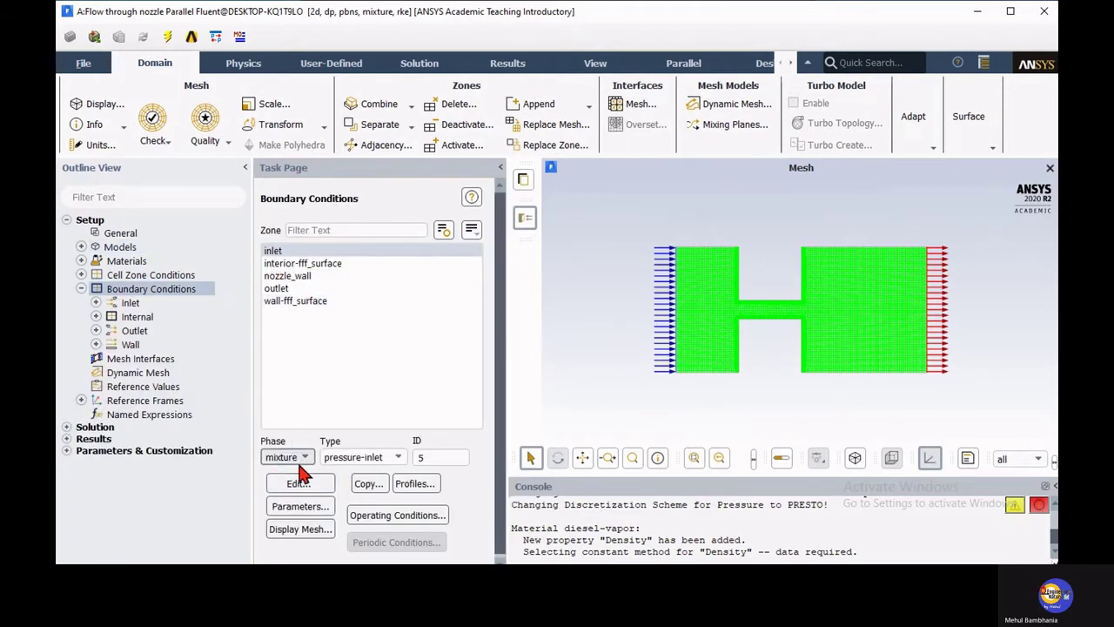
pyautogui.click(347, 463)
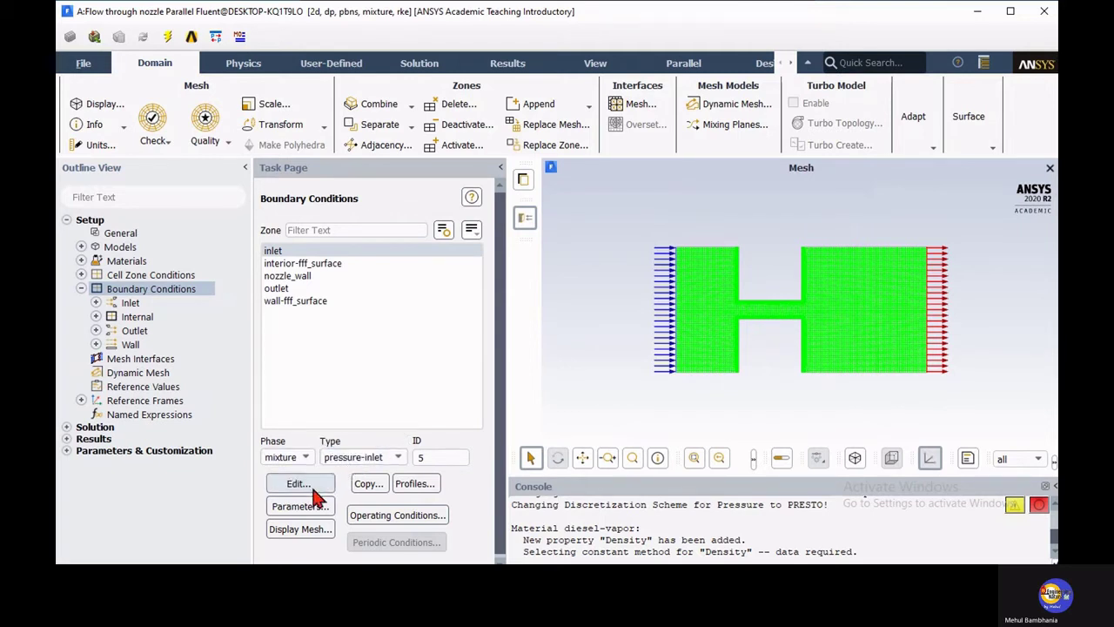
pyautogui.click(311, 487)
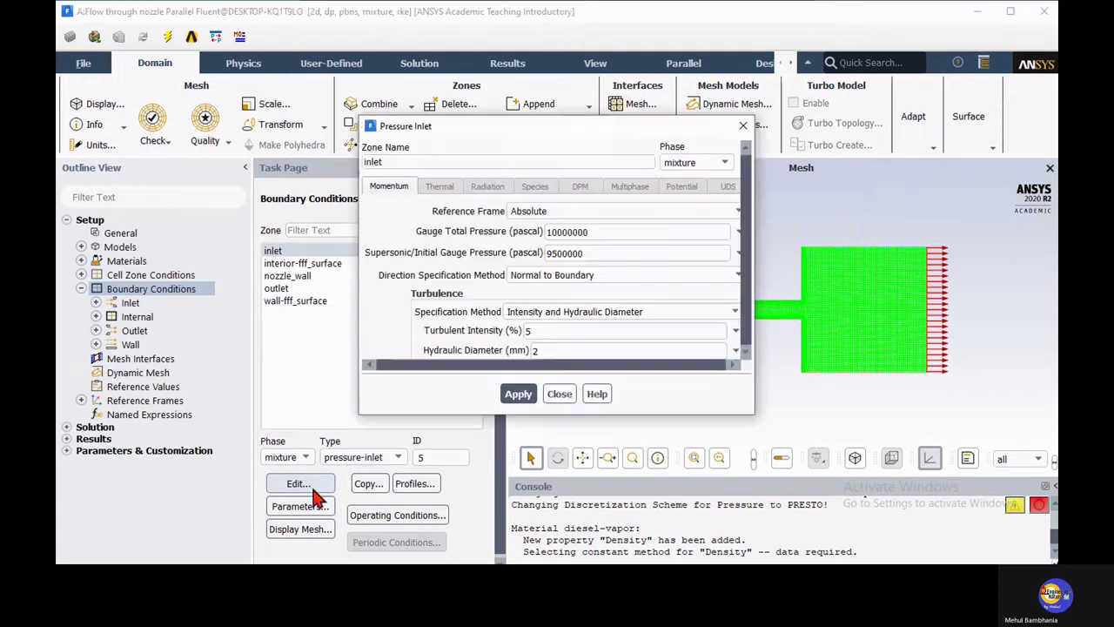
pyautogui.moveTo(547, 231); pyautogui.dragTo(562, 231)
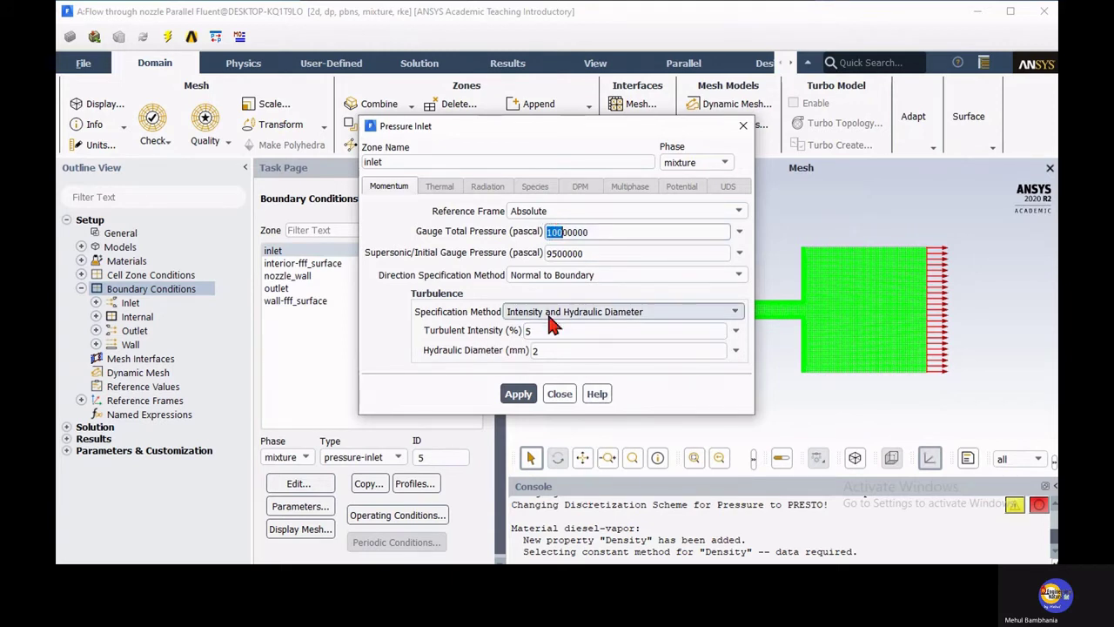
pyautogui.moveTo(536, 329); pyautogui.dragTo(524, 330)
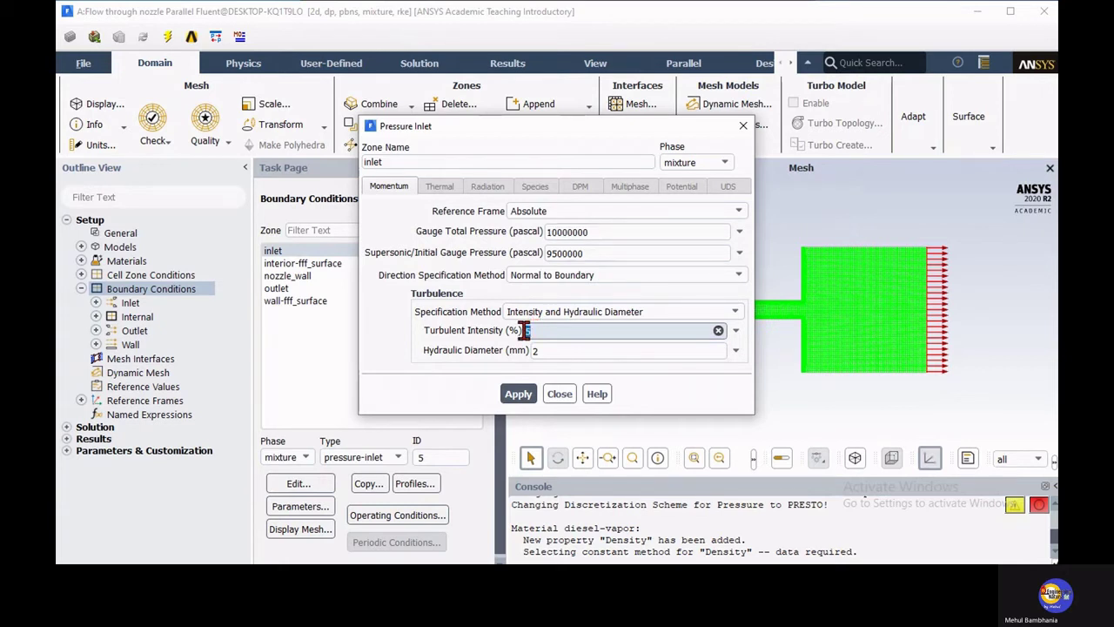
pyautogui.click(515, 402)
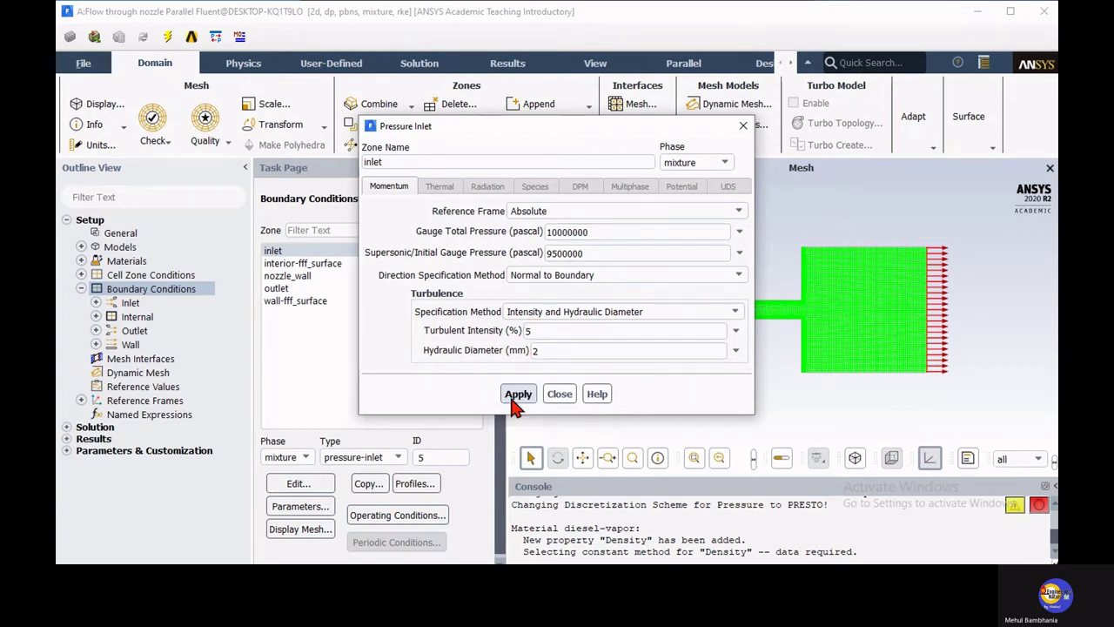
pyautogui.click(560, 396)
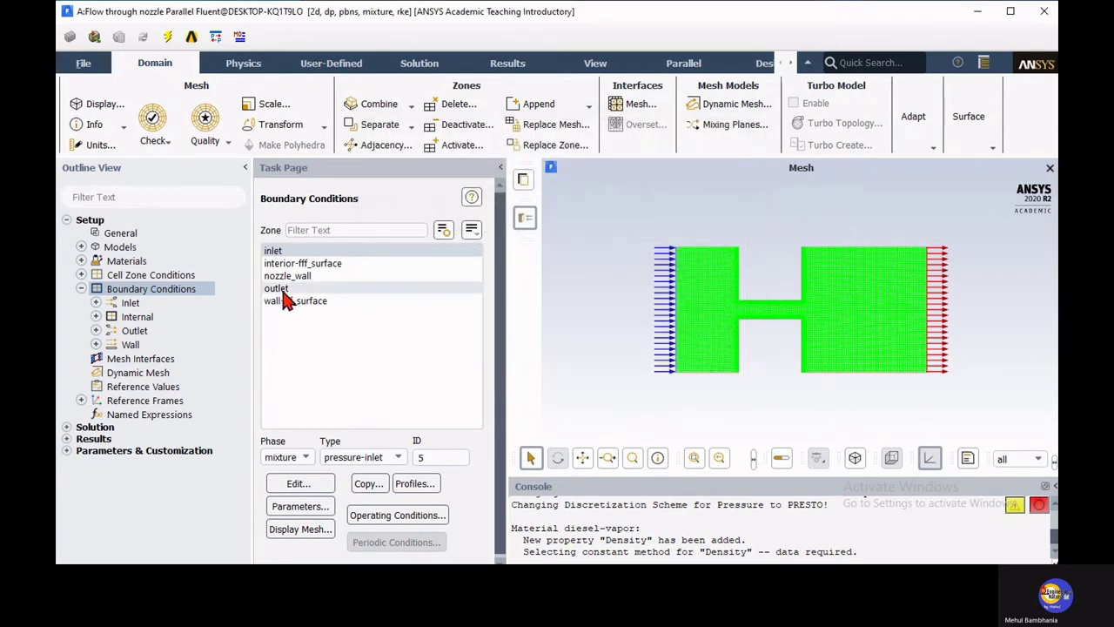
# Step: Set the mixture-phase gauge pressure of the outlet pressure boundary to 3000000 pascal and apply it
pyautogui.click(283, 289)
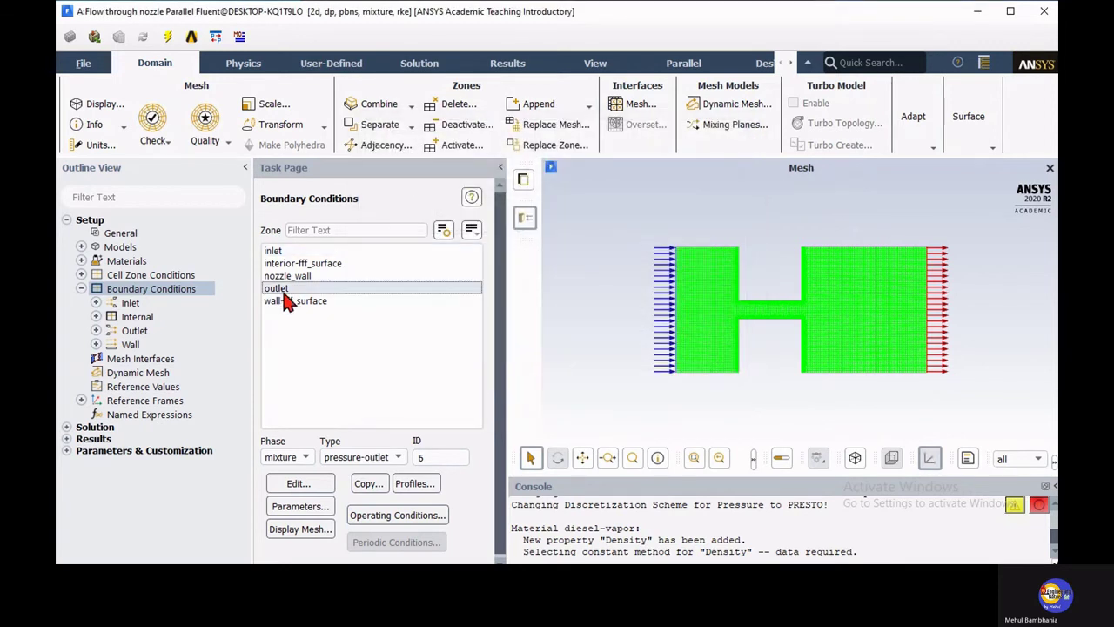
pyautogui.click(343, 460)
pyautogui.click(353, 442)
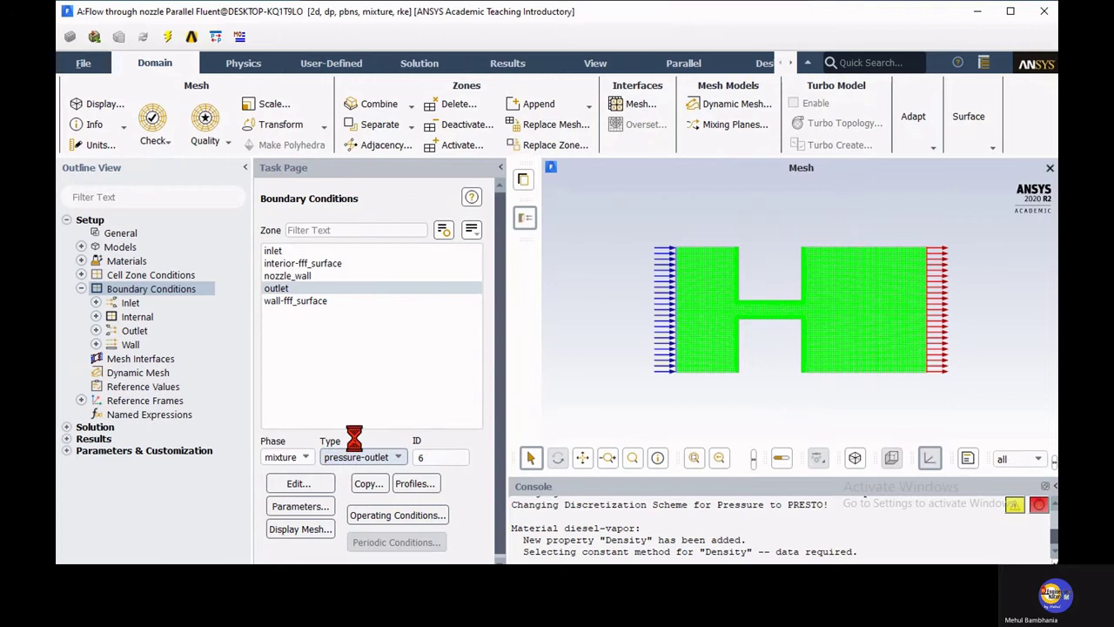
pyautogui.click(311, 481)
pyautogui.click(432, 406)
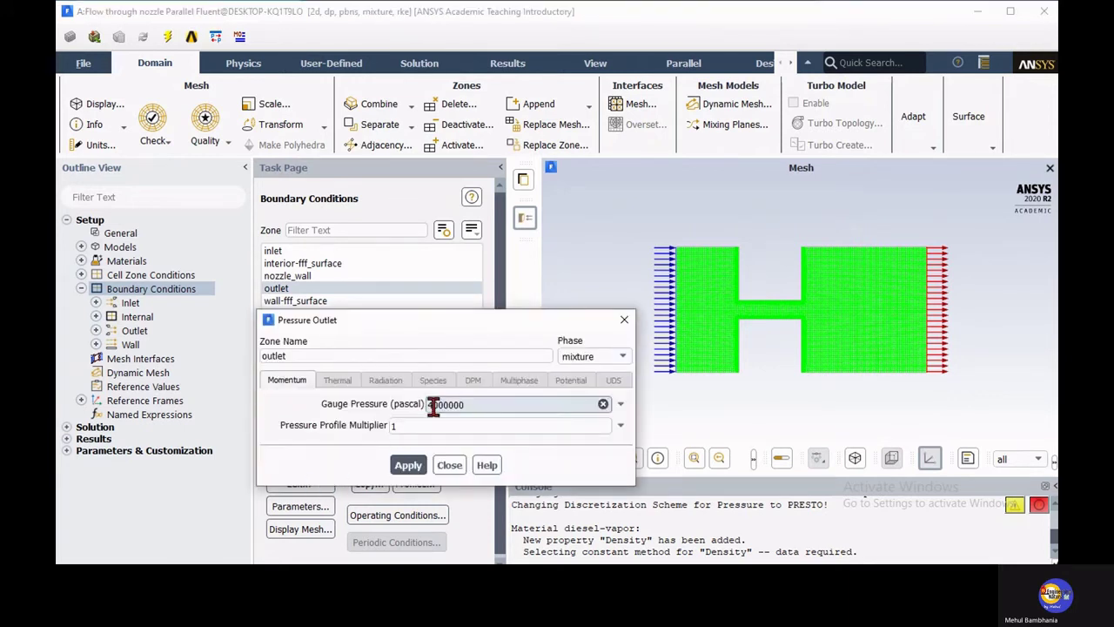
pyautogui.press('BackSpace')
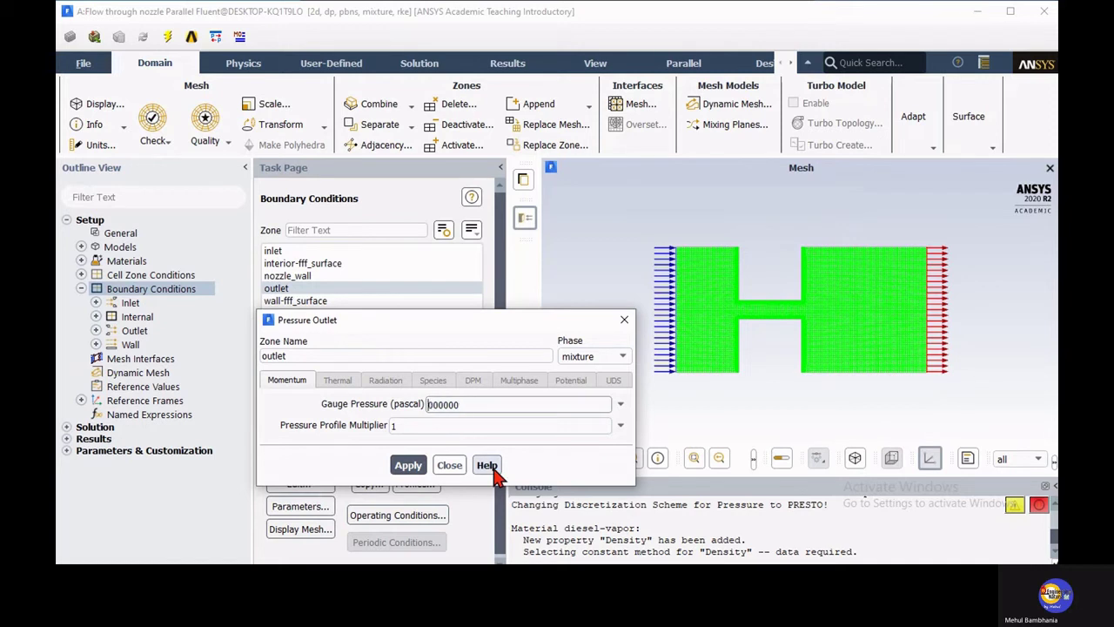
pyautogui.write('3')
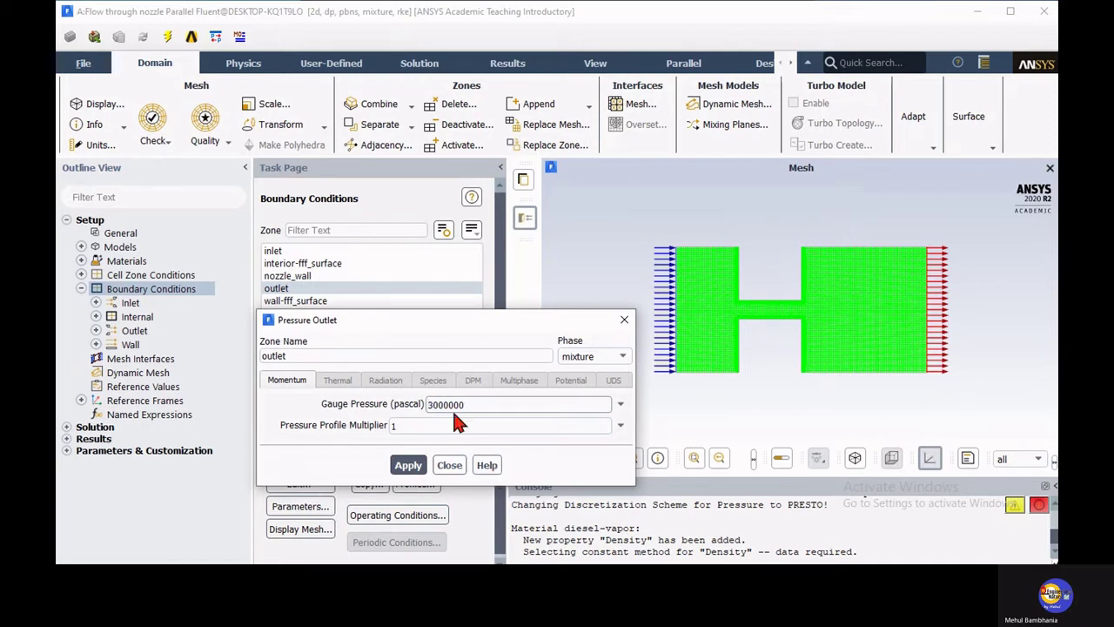
pyautogui.moveTo(435, 404); pyautogui.dragTo(439, 406)
pyautogui.click(408, 465)
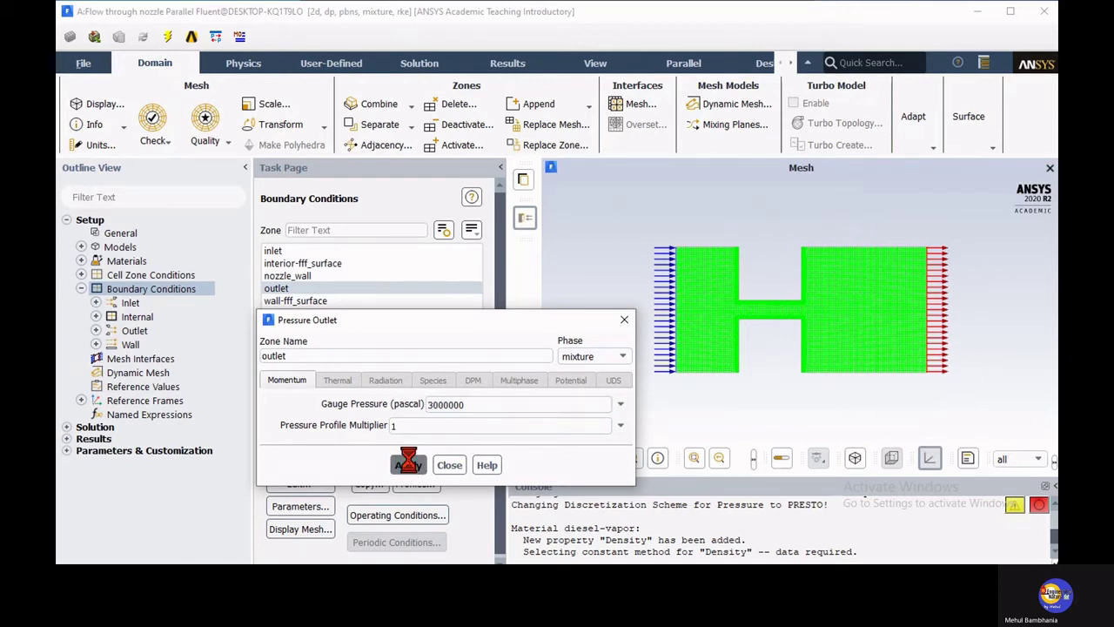
# Step: Close the outlet setup, then review the operating pressure, reference location and gravity settings and accept them
pyautogui.click(450, 467)
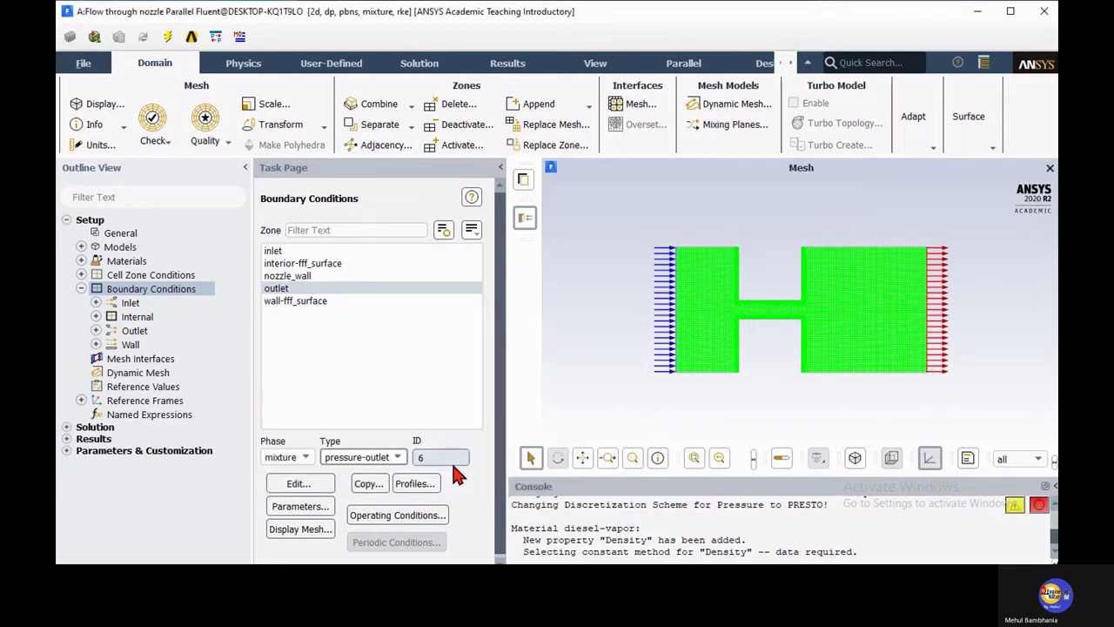
pyautogui.scroll(-1, 443, 496)
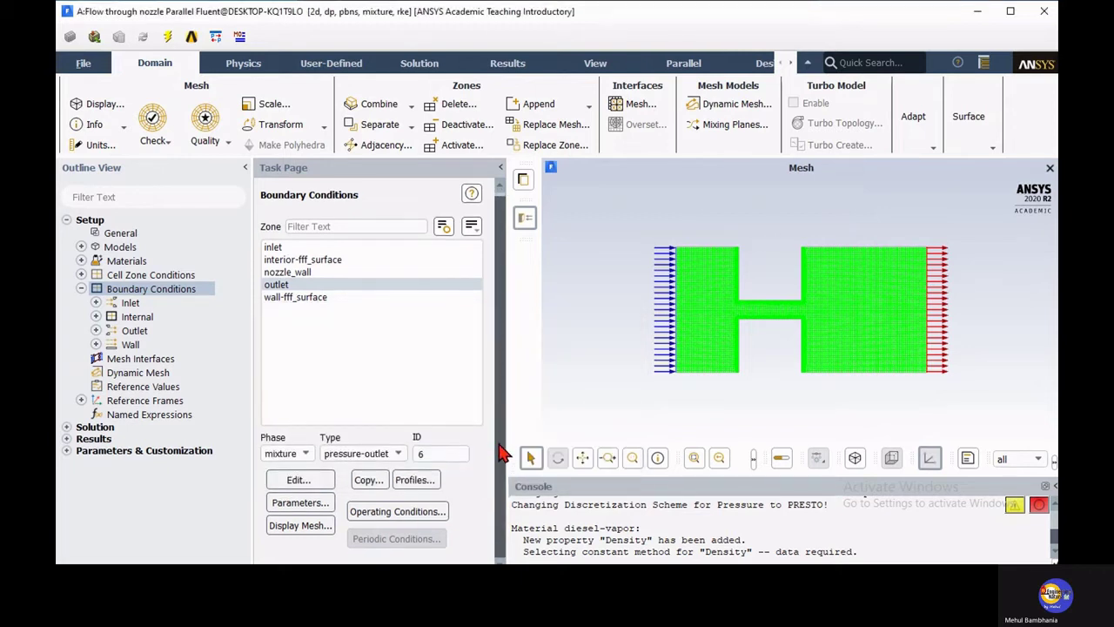
pyautogui.click(435, 511)
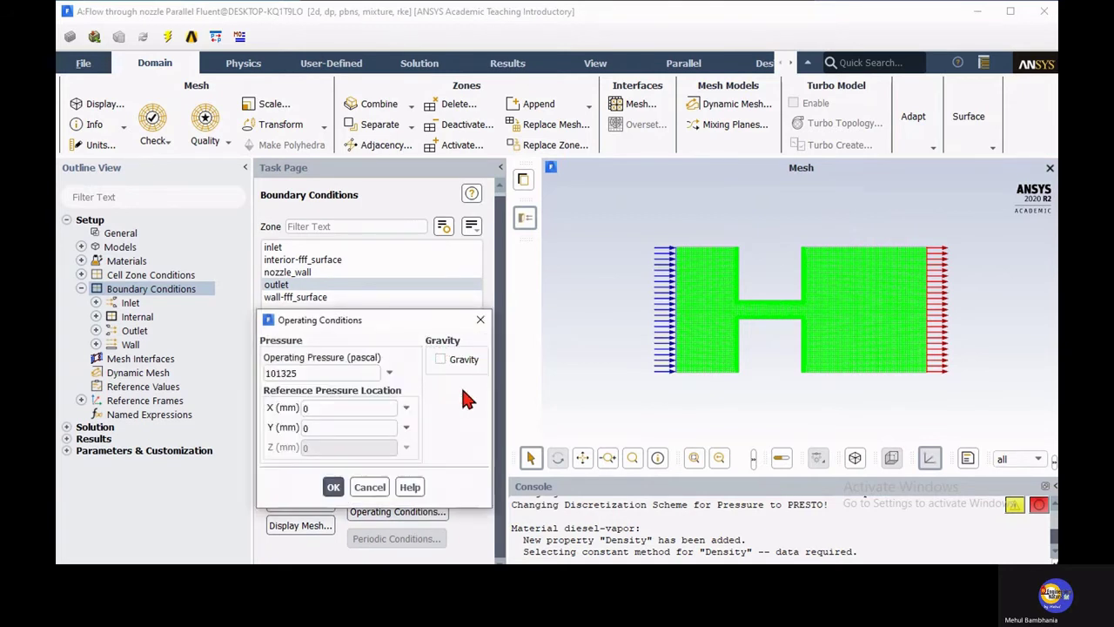
pyautogui.click(335, 489)
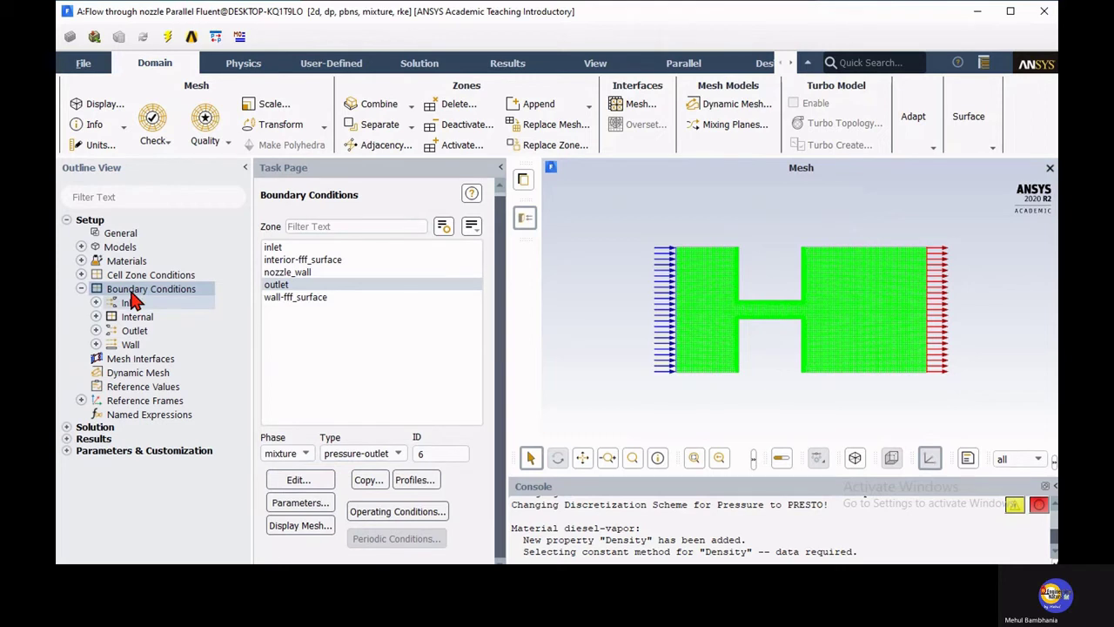
# Step: Set the pressure-velocity coupling scheme of the solution methods to SIMPLEC
pyautogui.click(81, 289)
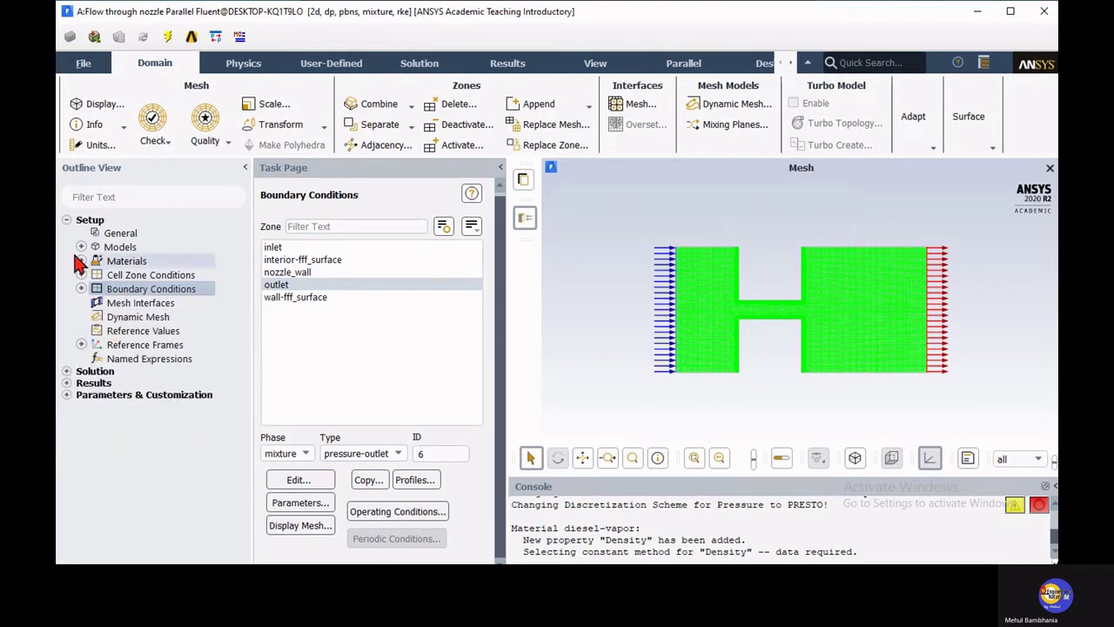
pyautogui.click(67, 220)
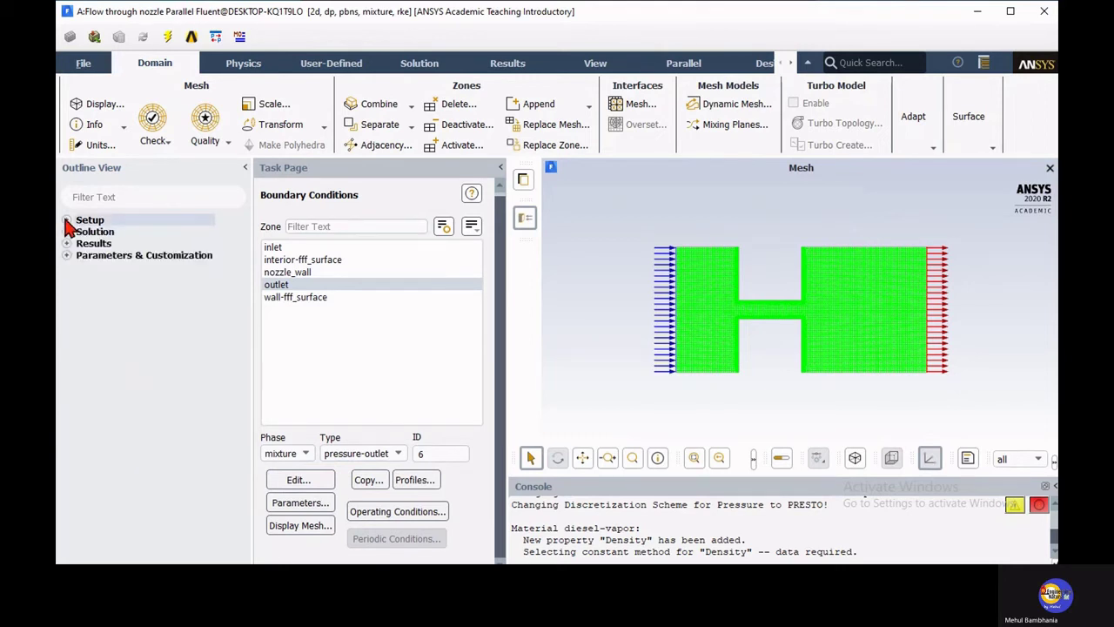
pyautogui.click(66, 232)
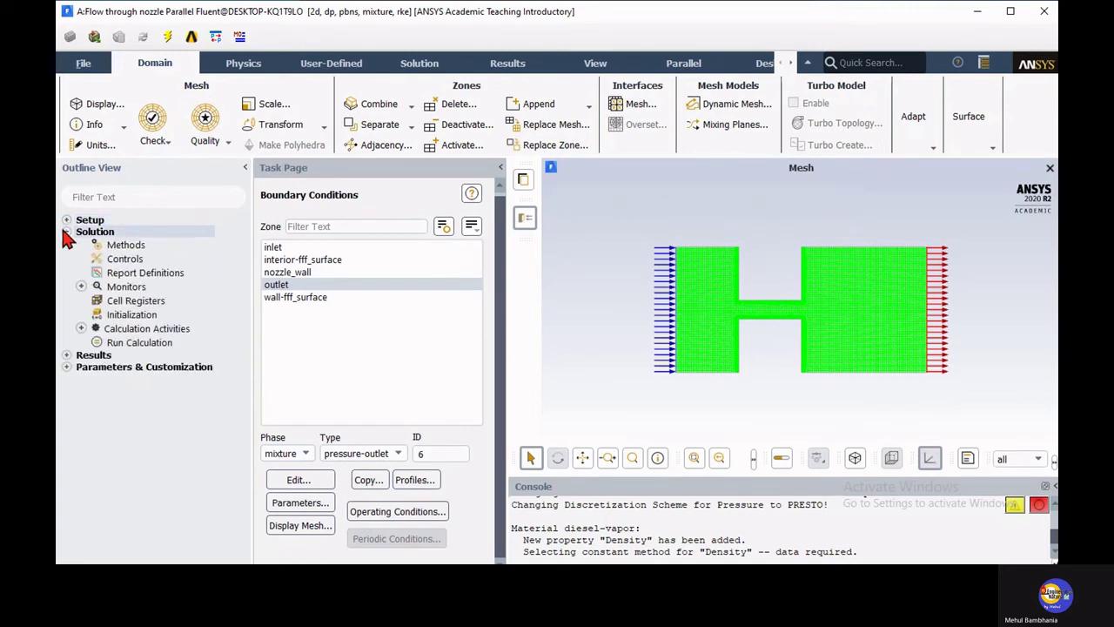
pyautogui.click(114, 247)
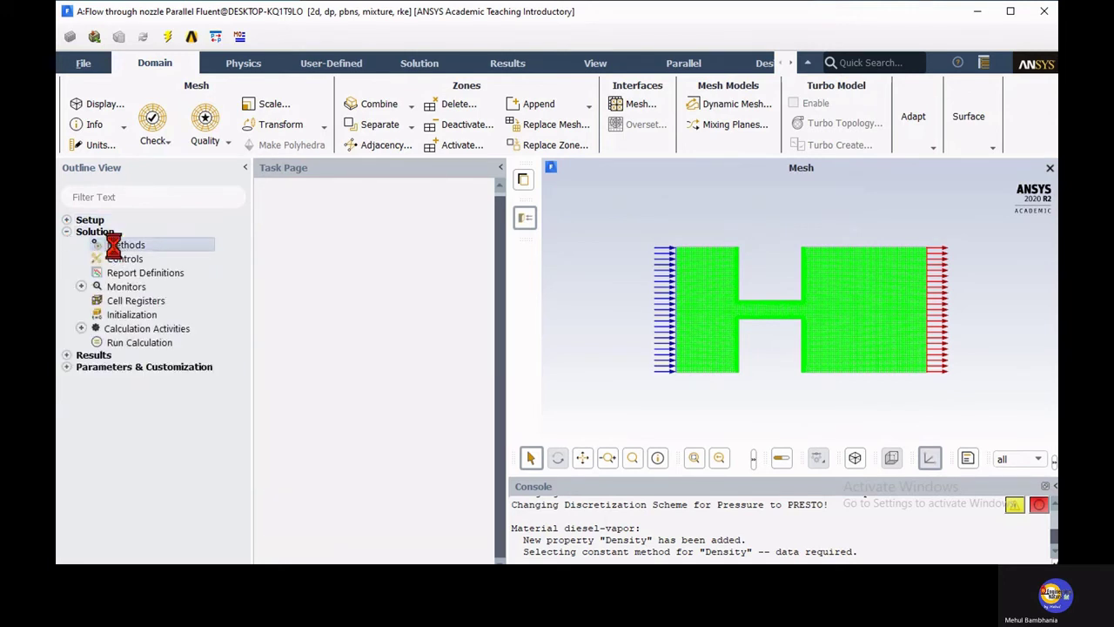
pyautogui.click(313, 255)
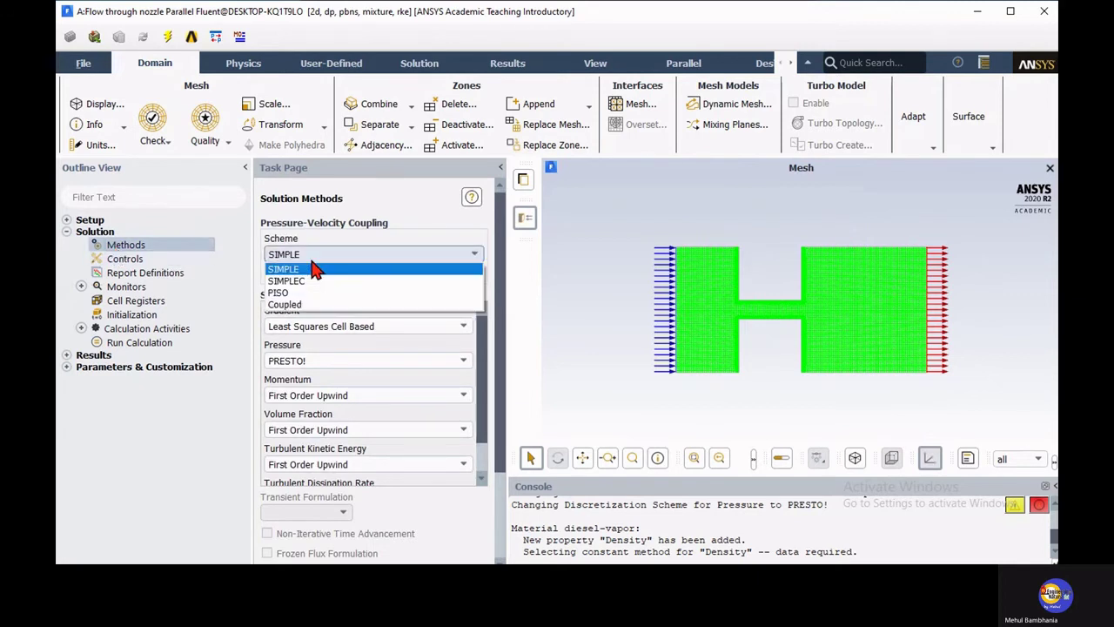
pyautogui.click(306, 281)
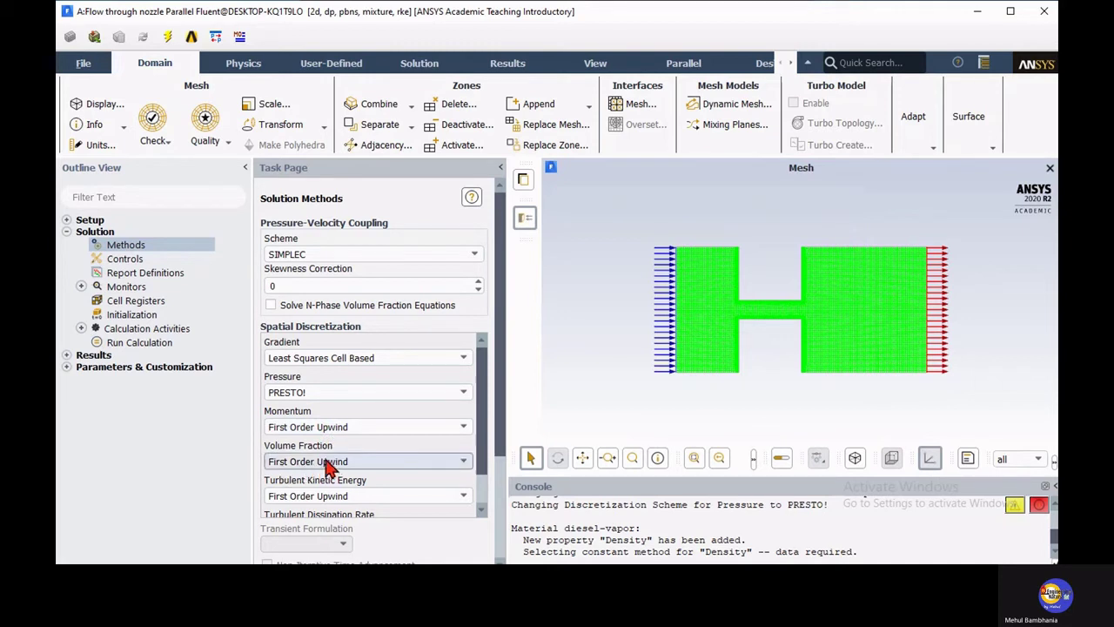
# Step: Set the absolute convergence criterion of the vf-diesel-vapor residual to 0.0001 and accept the residual monitor settings
pyautogui.doubleClick(124, 287)
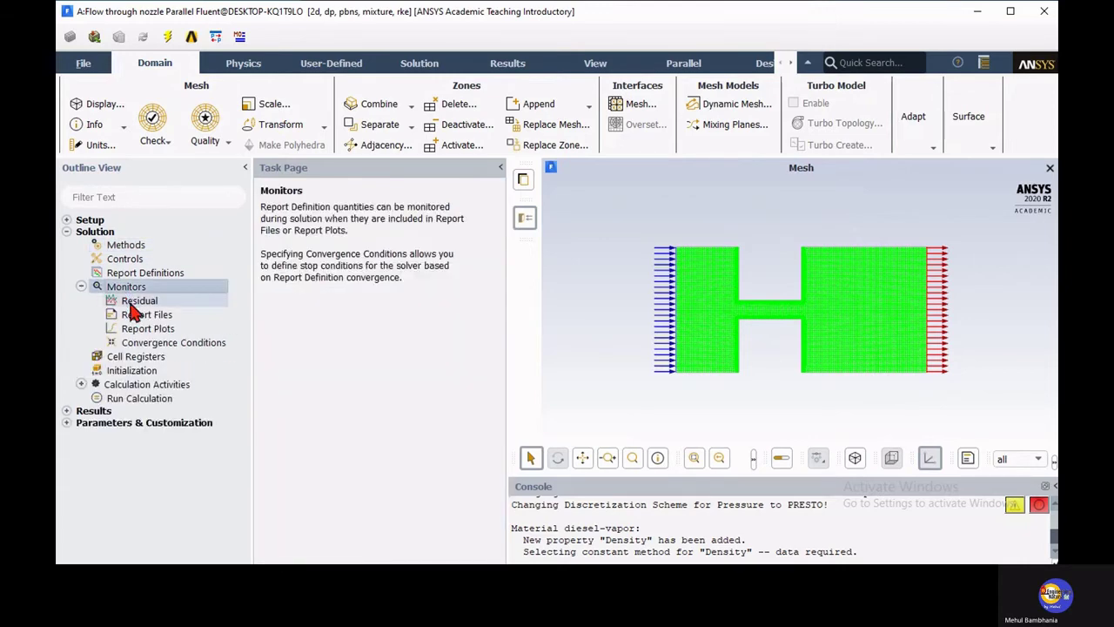
pyautogui.doubleClick(135, 302)
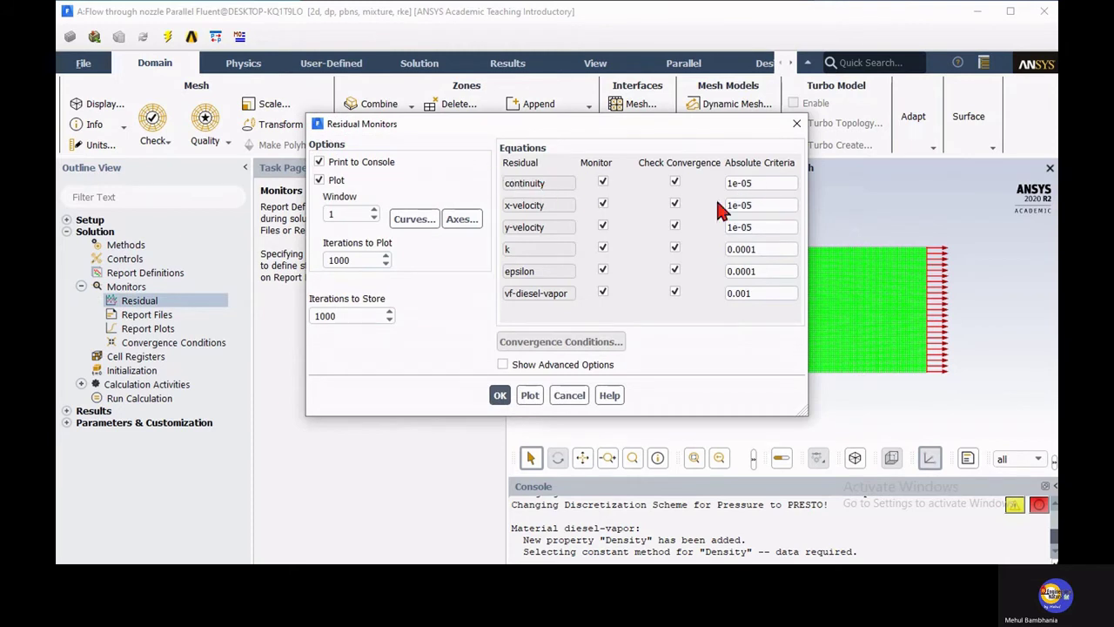
pyautogui.moveTo(750, 183); pyautogui.dragTo(716, 181)
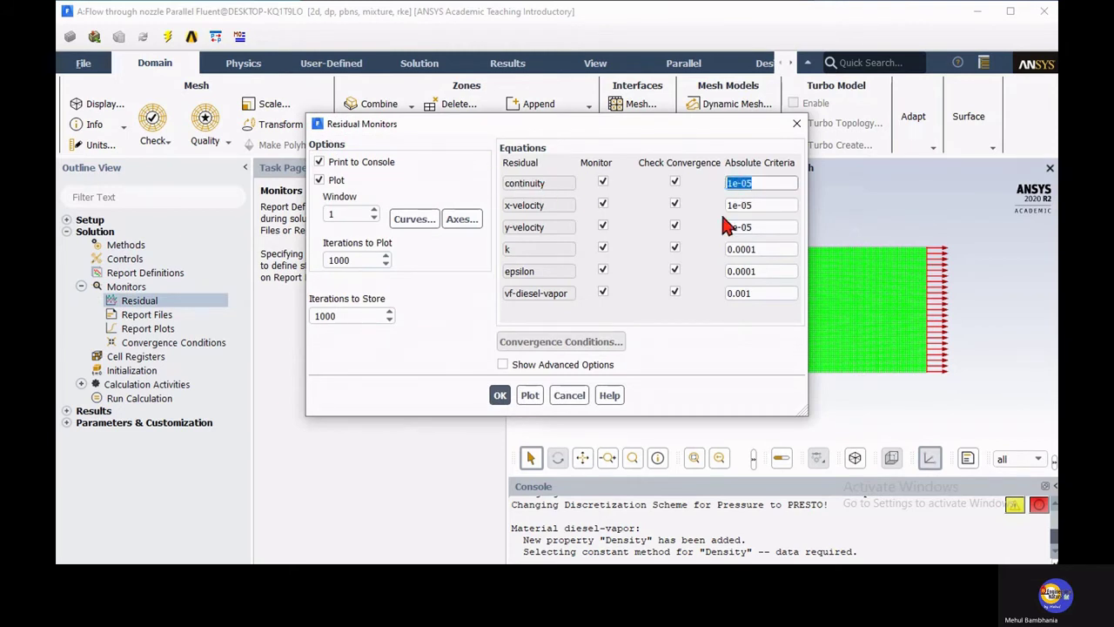
pyautogui.moveTo(755, 227); pyautogui.dragTo(721, 205)
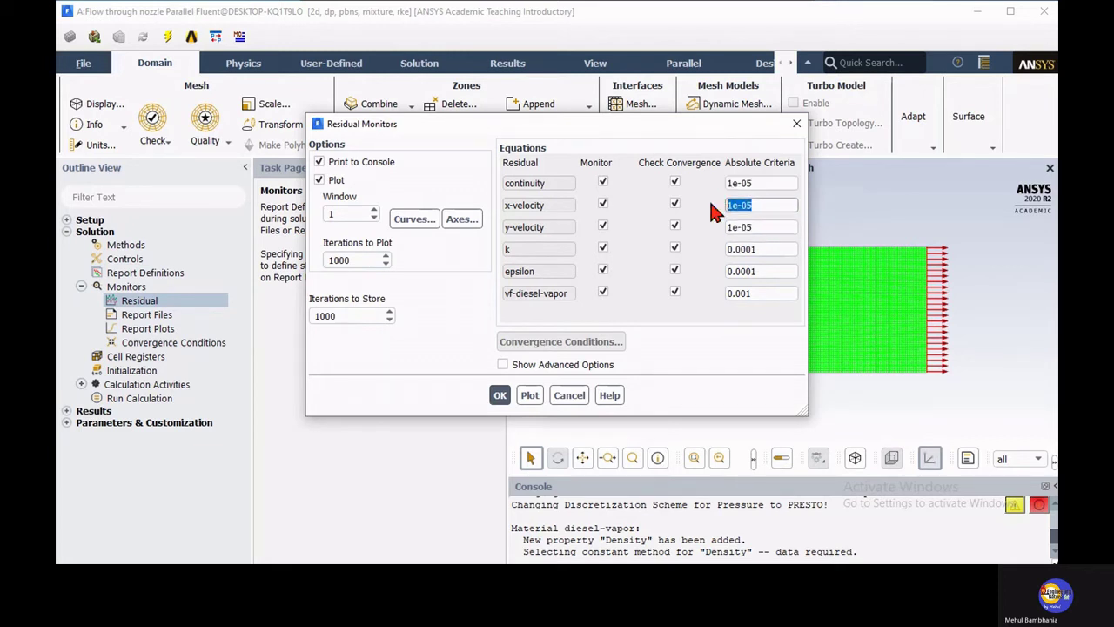
pyautogui.click(743, 292)
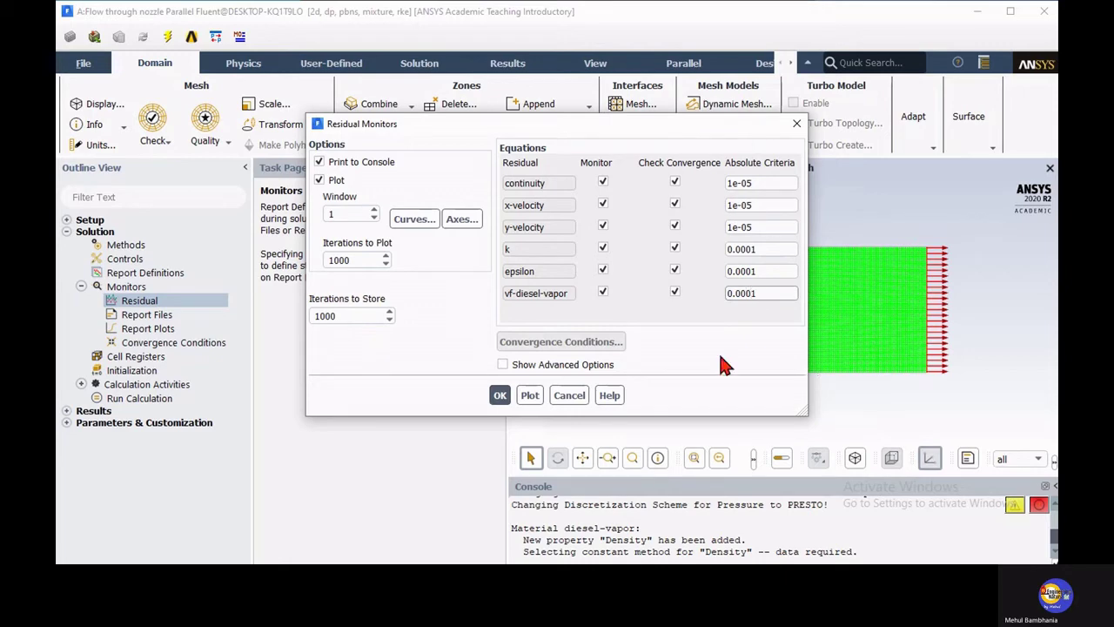
pyautogui.click(500, 395)
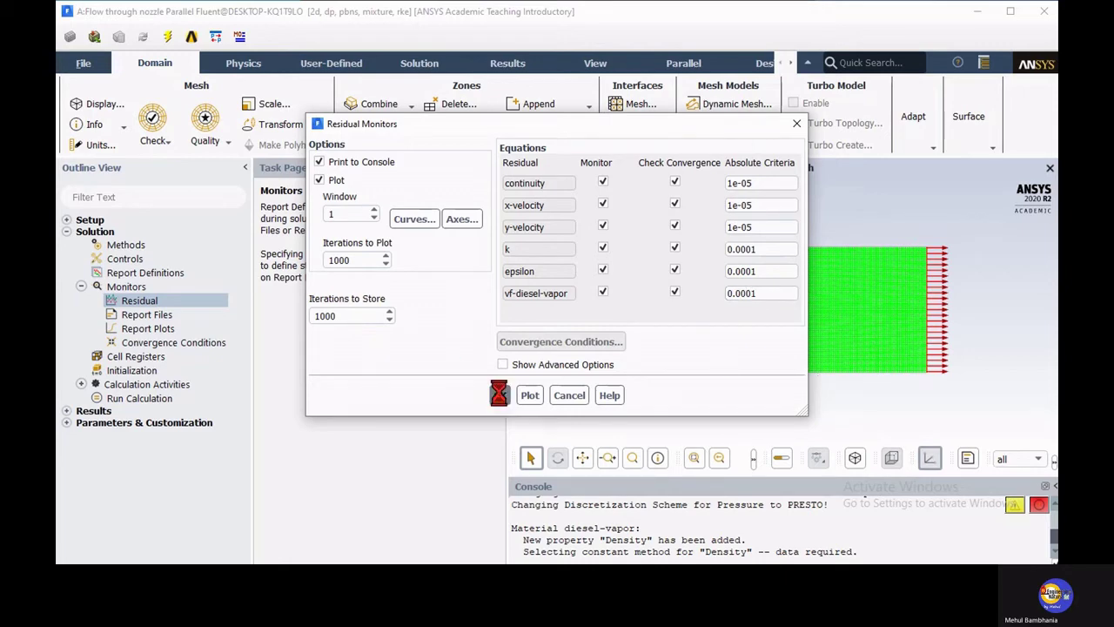
pyautogui.click(80, 287)
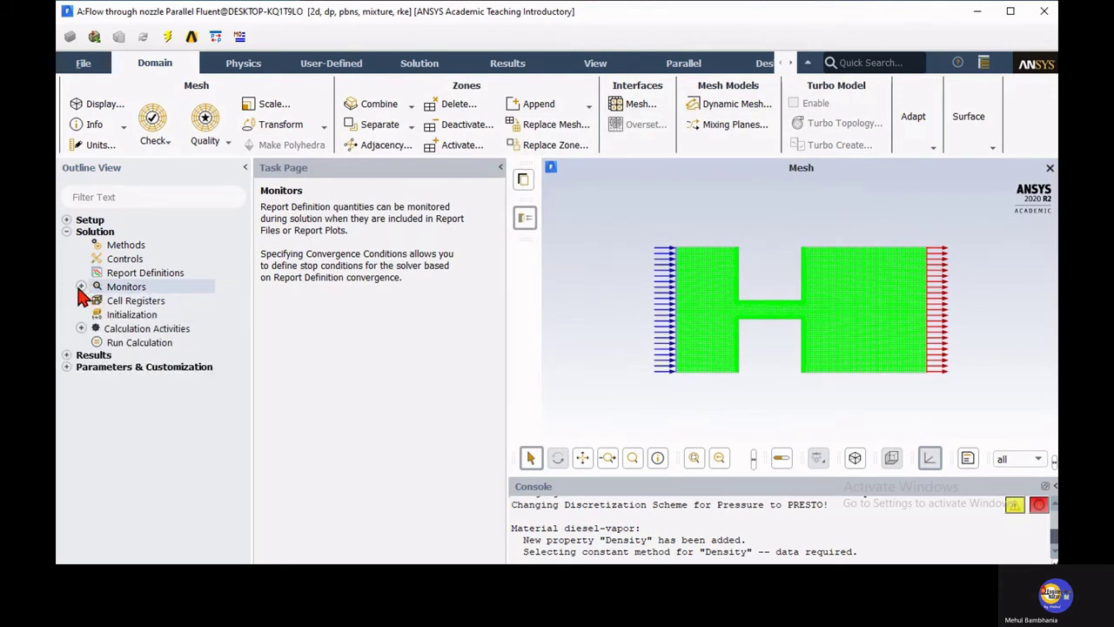
# Step: Initialize the solution with the hybrid initialization method and enlarge the console to show its output
pyautogui.click(122, 317)
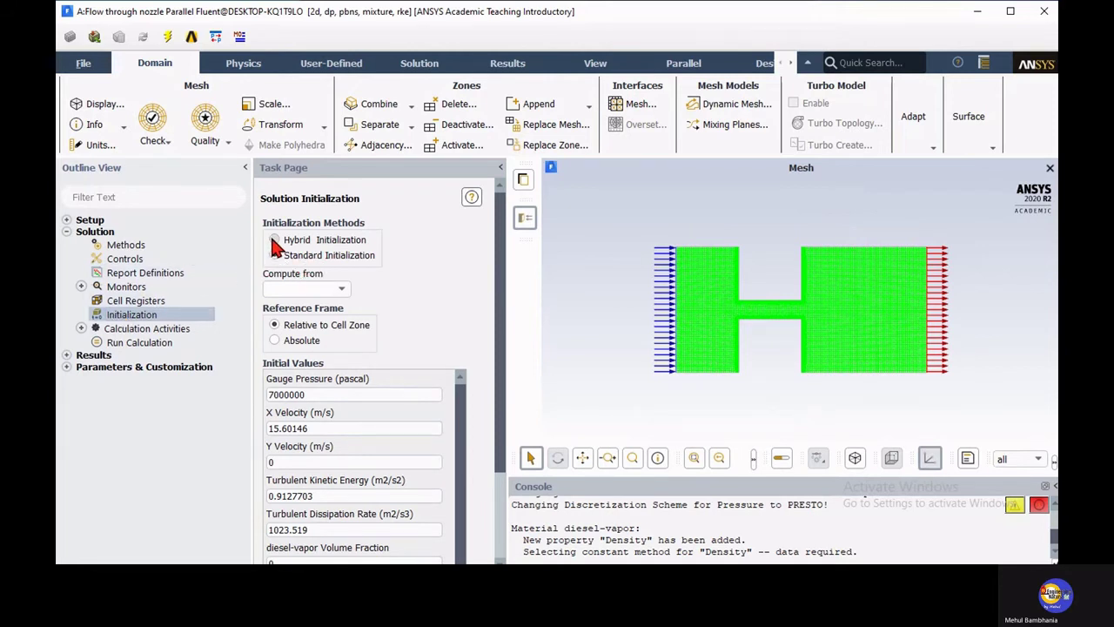
pyautogui.click(274, 240)
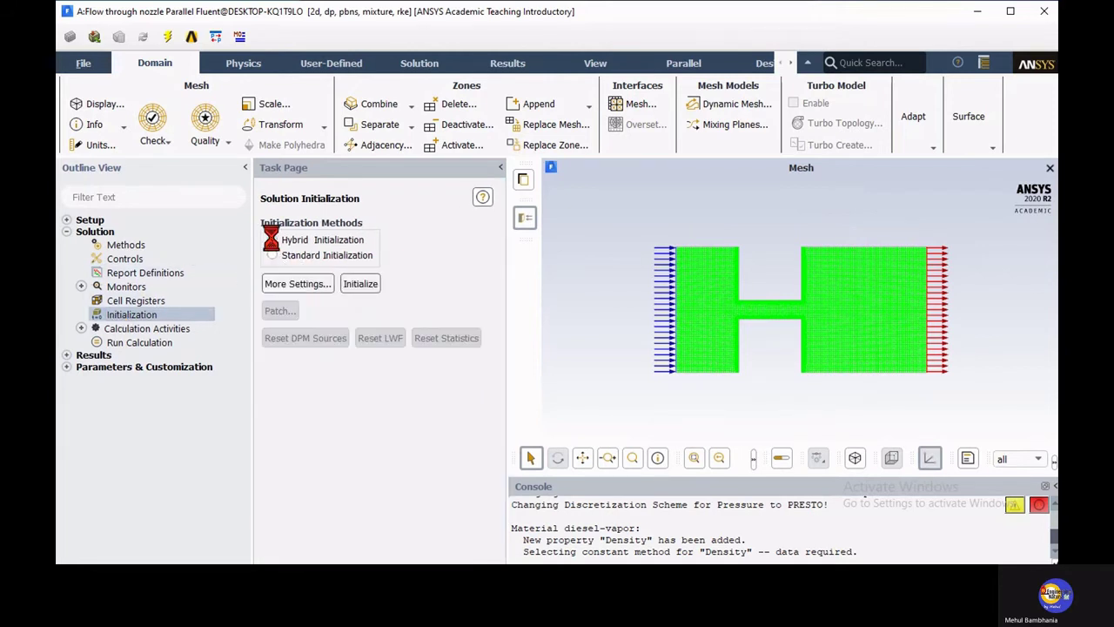
pyautogui.click(360, 283)
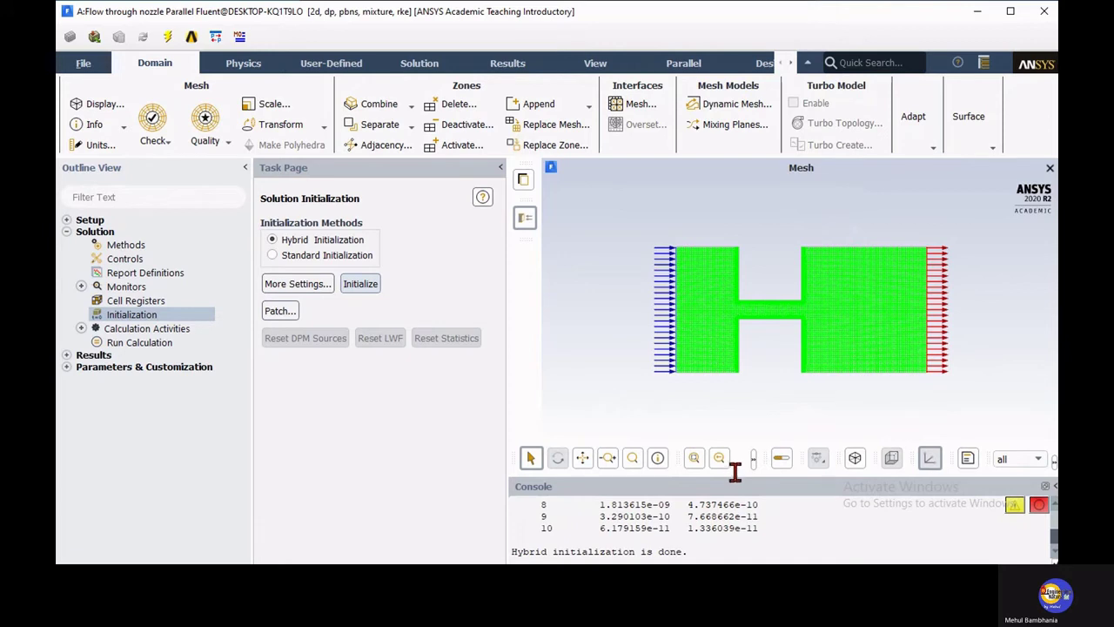
pyautogui.moveTo(735, 477); pyautogui.dragTo(741, 423)
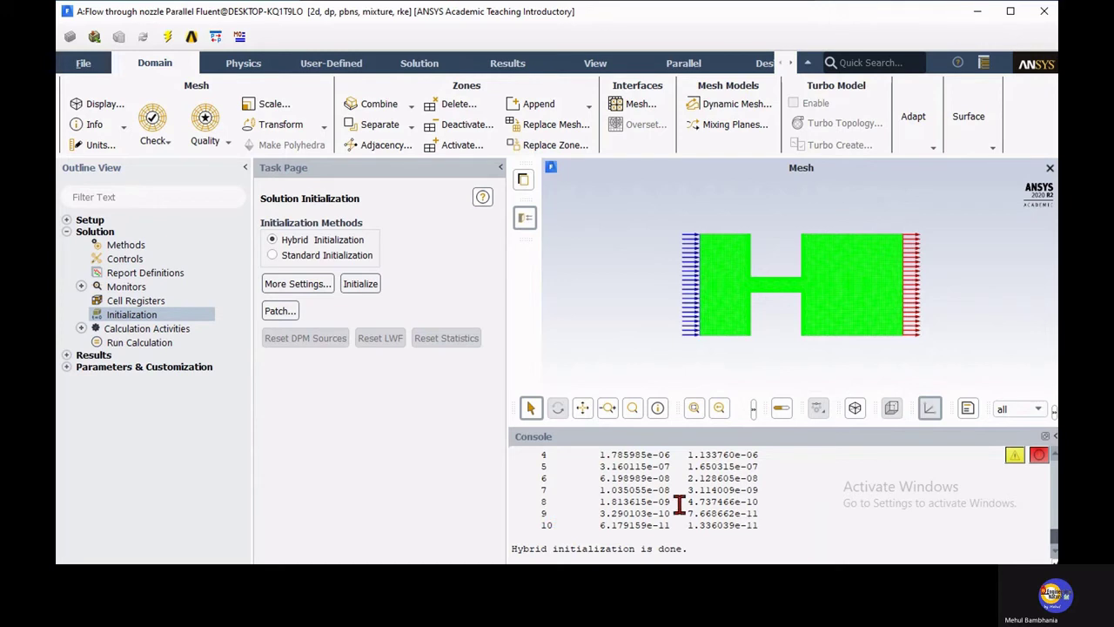
# Step: Set the number of iterations to 1500 and start the calculation
pyautogui.click(150, 332)
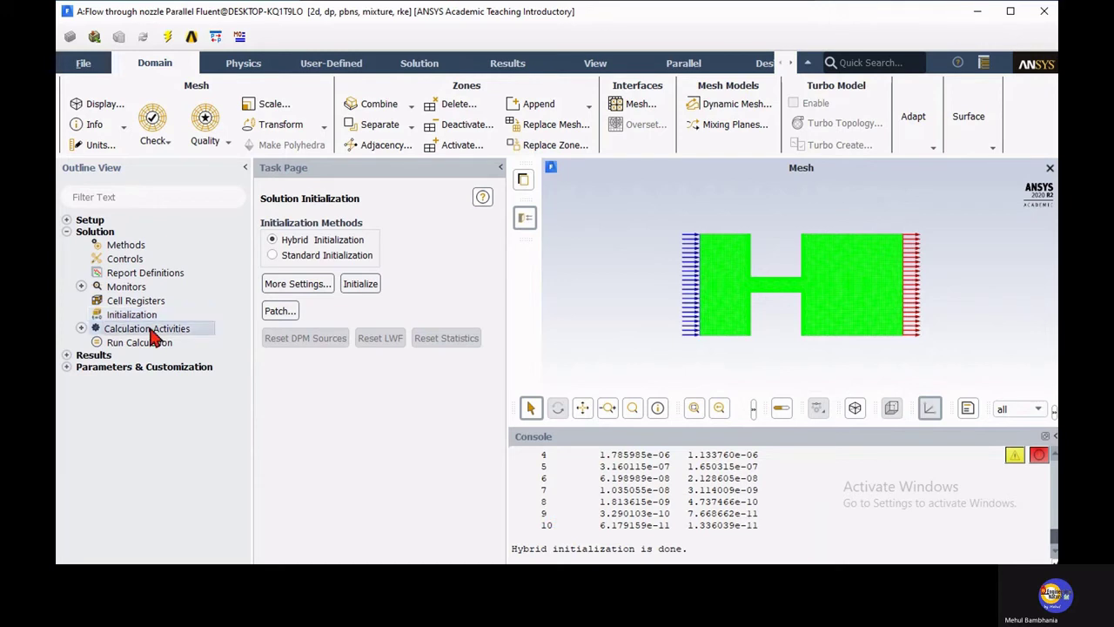
pyautogui.click(150, 343)
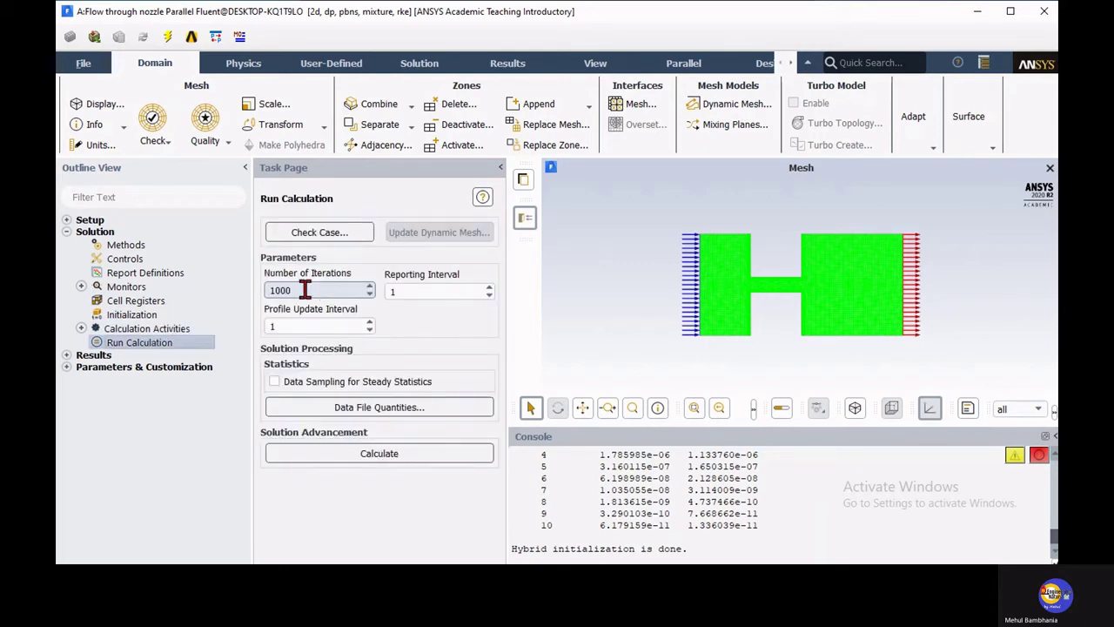
pyautogui.moveTo(303, 291); pyautogui.dragTo(253, 289)
pyautogui.write('15')
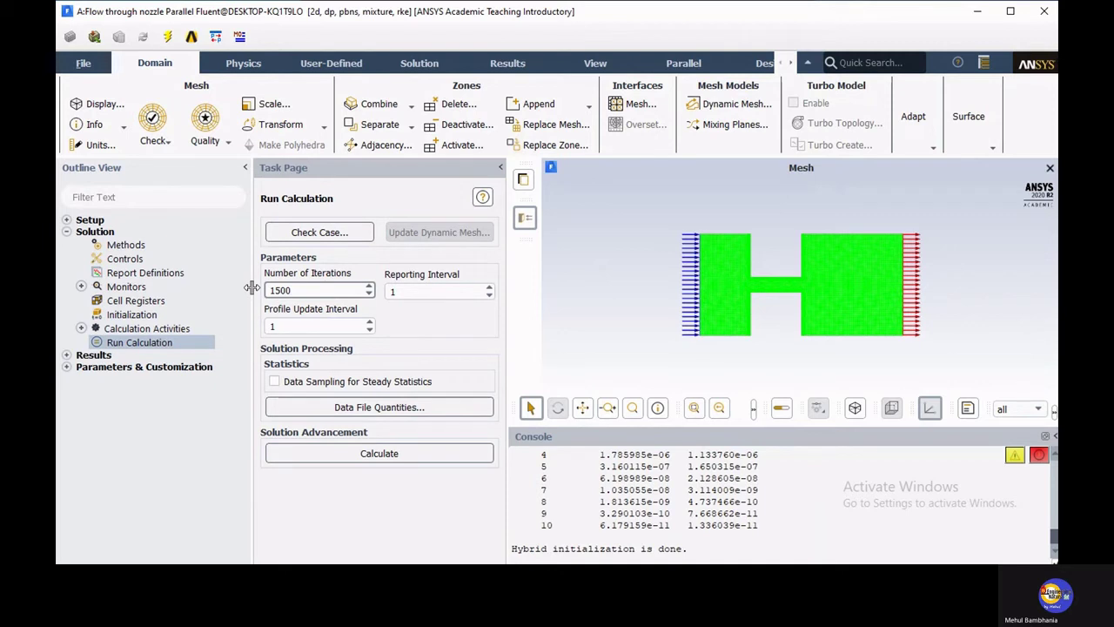
pyautogui.click(348, 451)
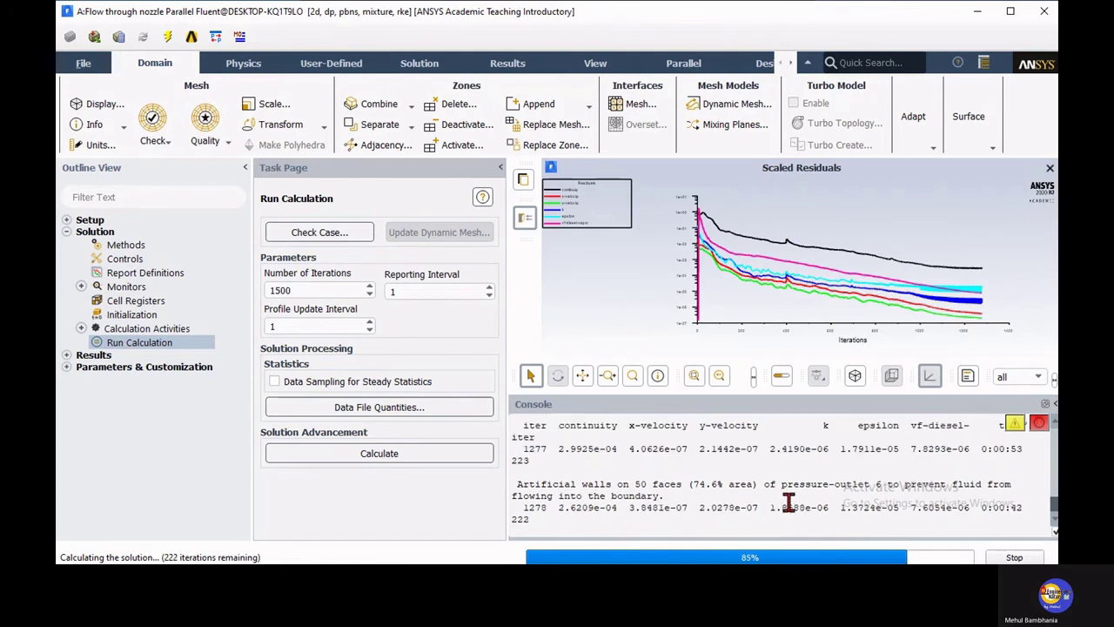
# Step: Stop the running calculation, dismiss the completion notice and enlarge the scaled residuals plot
pyautogui.click(1012, 557)
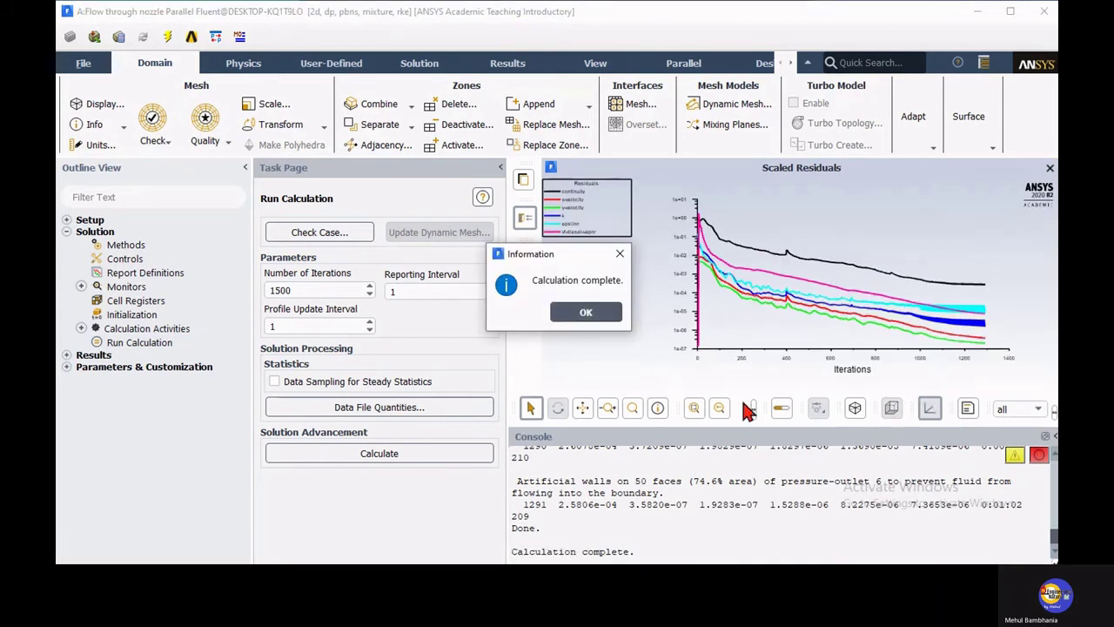
pyautogui.click(585, 313)
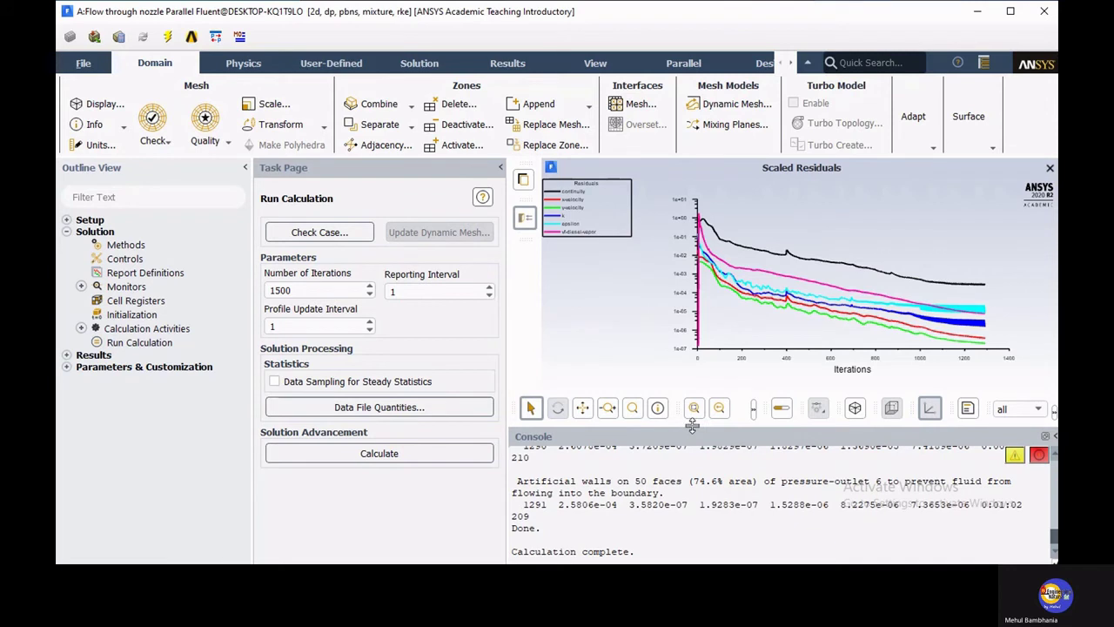
pyautogui.moveTo(692, 424); pyautogui.dragTo(692, 473)
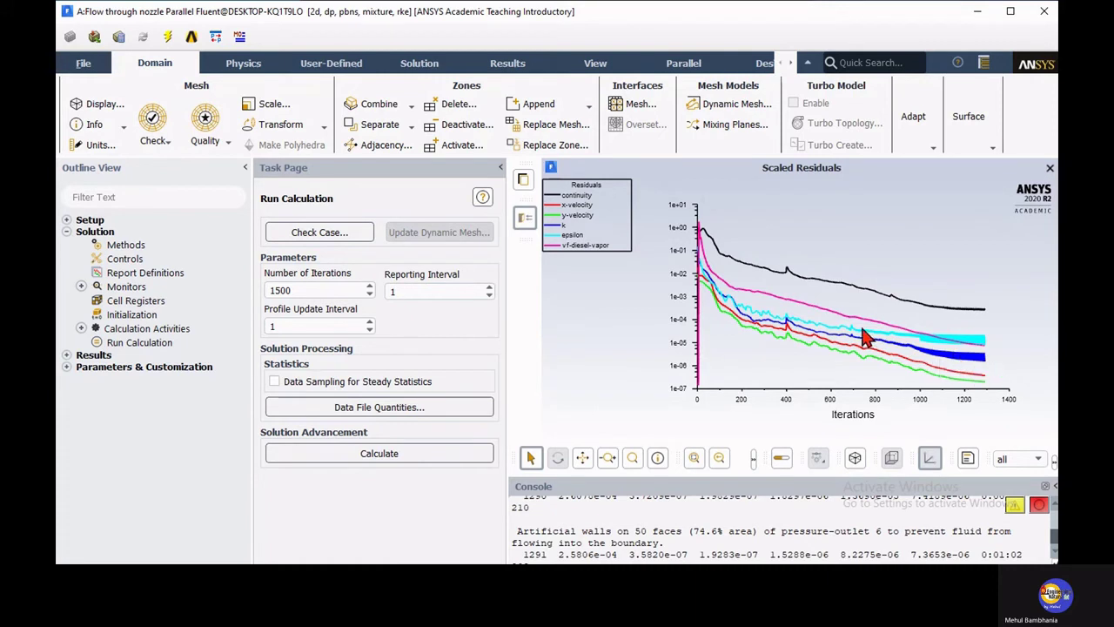
# Step: Create and display a filled contour of the mixture phase's static pressure across the nozzle domain
pyautogui.click(67, 231)
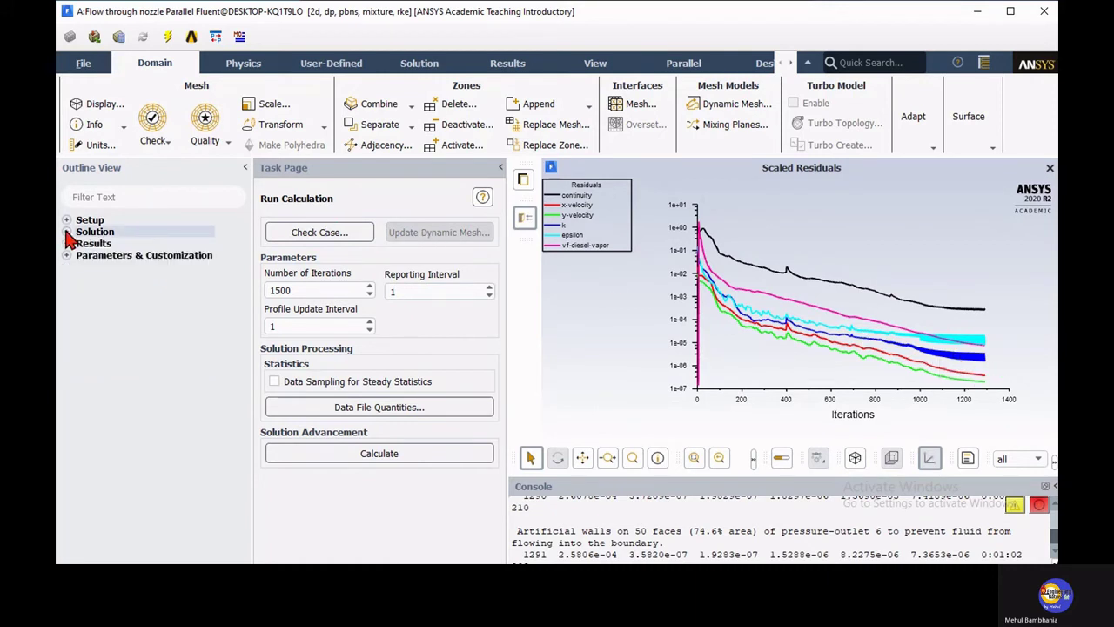
pyautogui.click(67, 244)
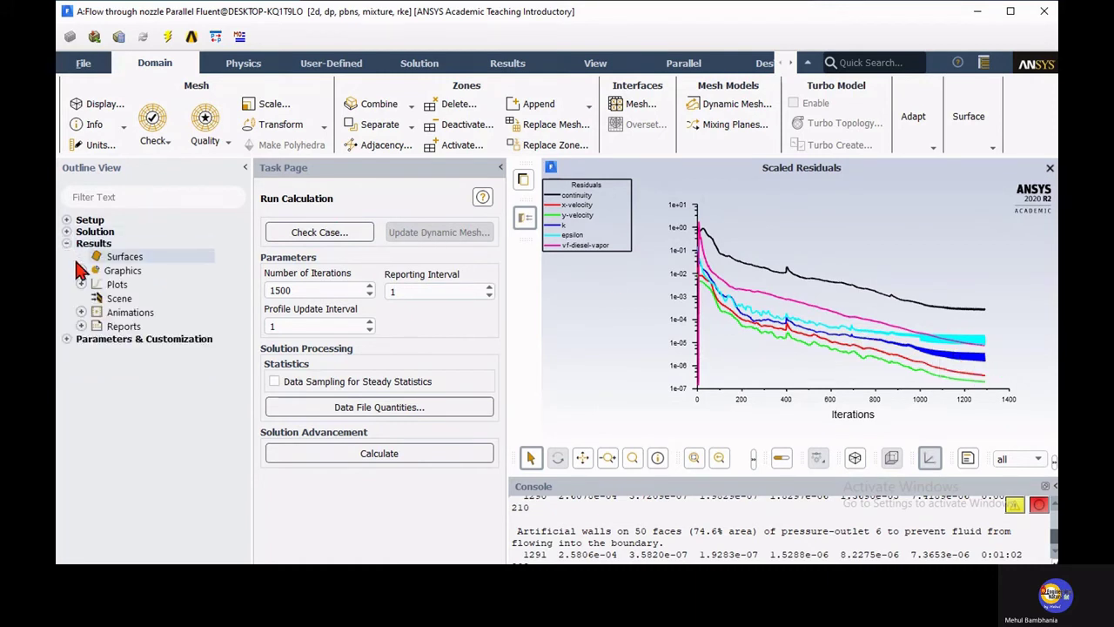
pyautogui.click(81, 270)
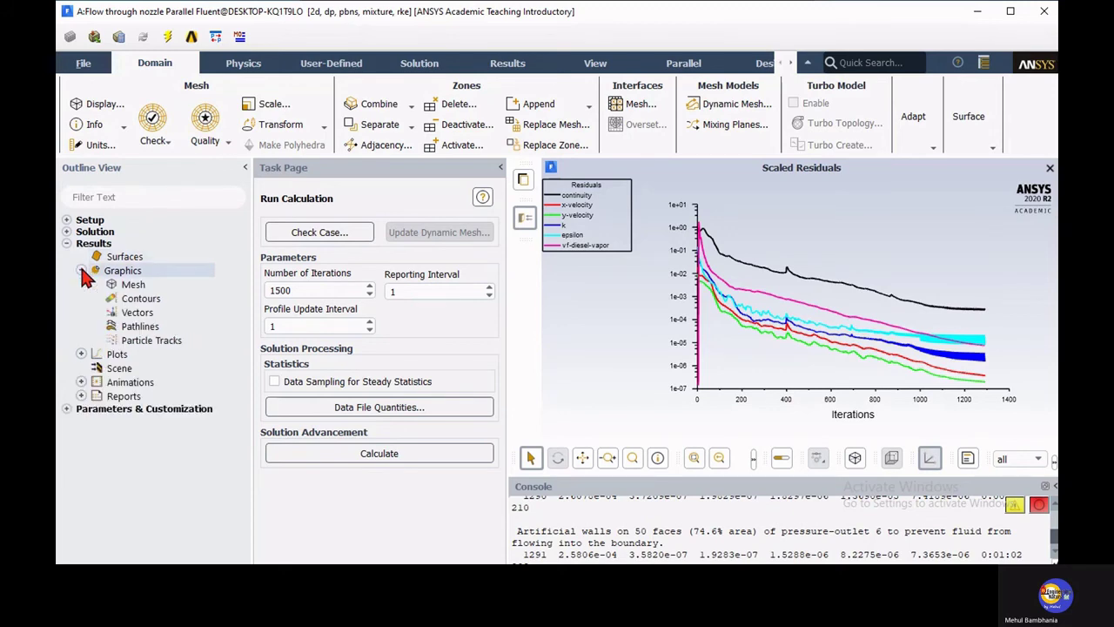
pyautogui.click(146, 302)
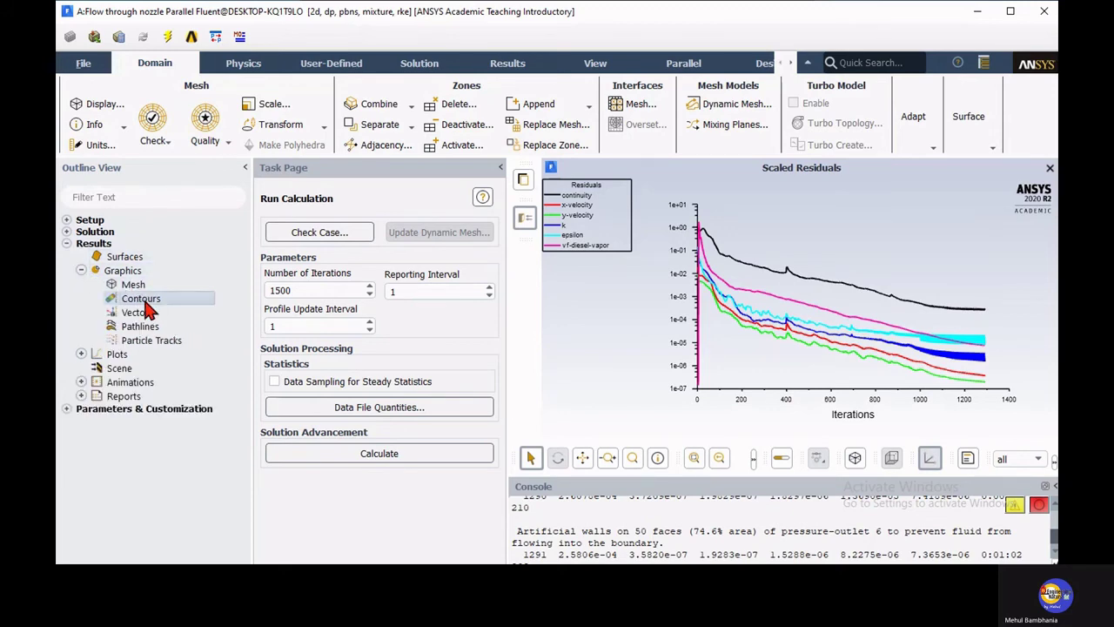
pyautogui.doubleClick(146, 303)
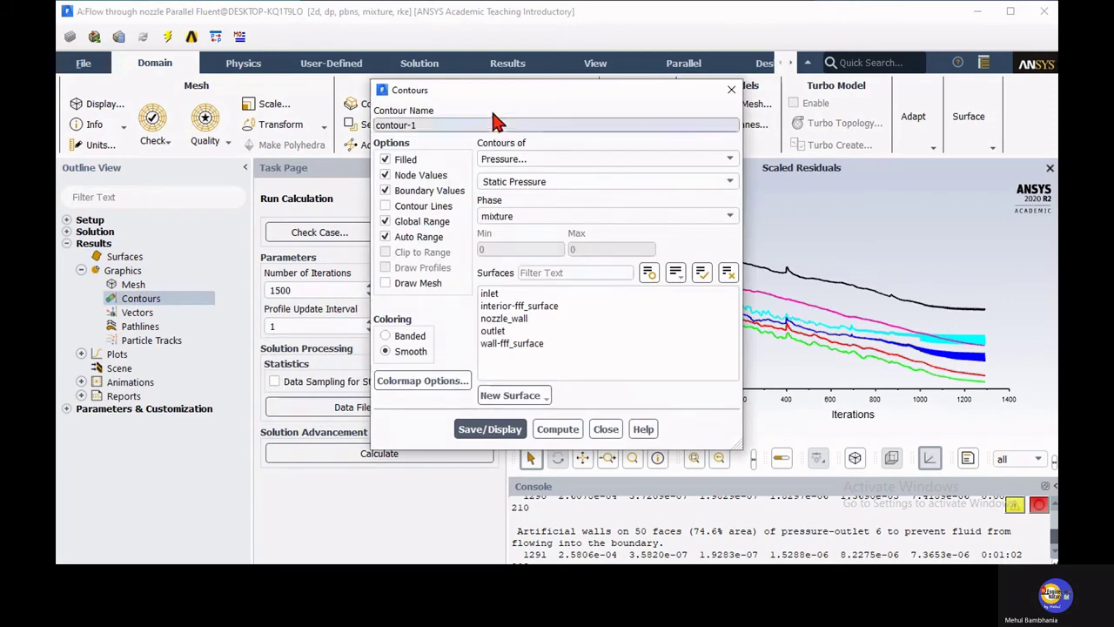
pyautogui.moveTo(497, 96); pyautogui.dragTo(254, 91)
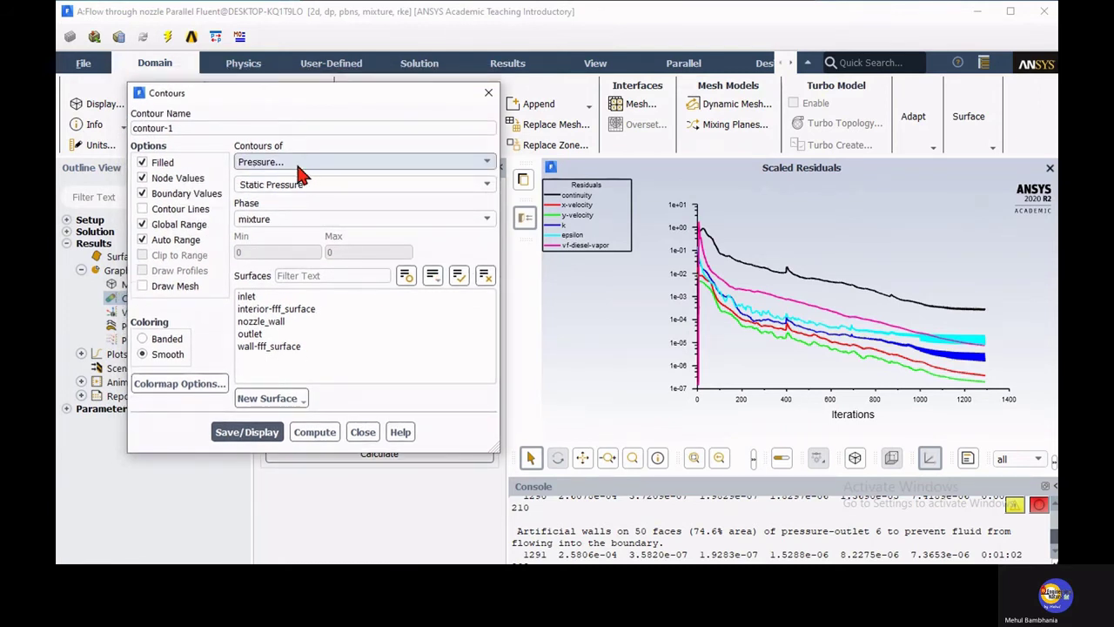
pyautogui.click(249, 440)
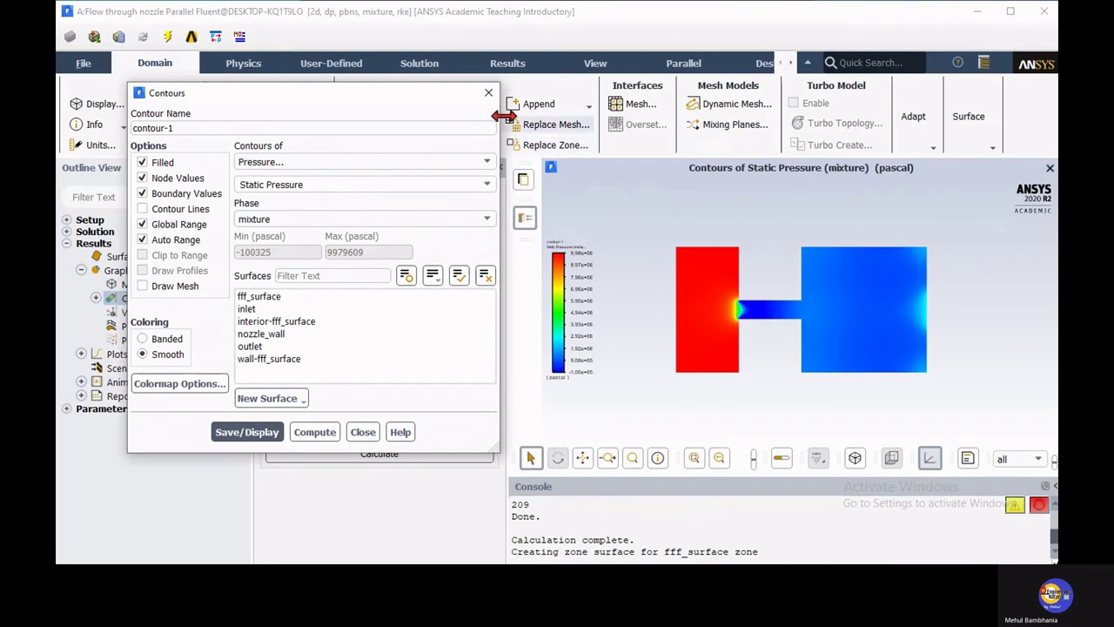
# Step: Collapse the task page, close the contour settings and examine the static pressure contour around the nozzle throat
pyautogui.moveTo(466, 92); pyautogui.dragTo(352, 231)
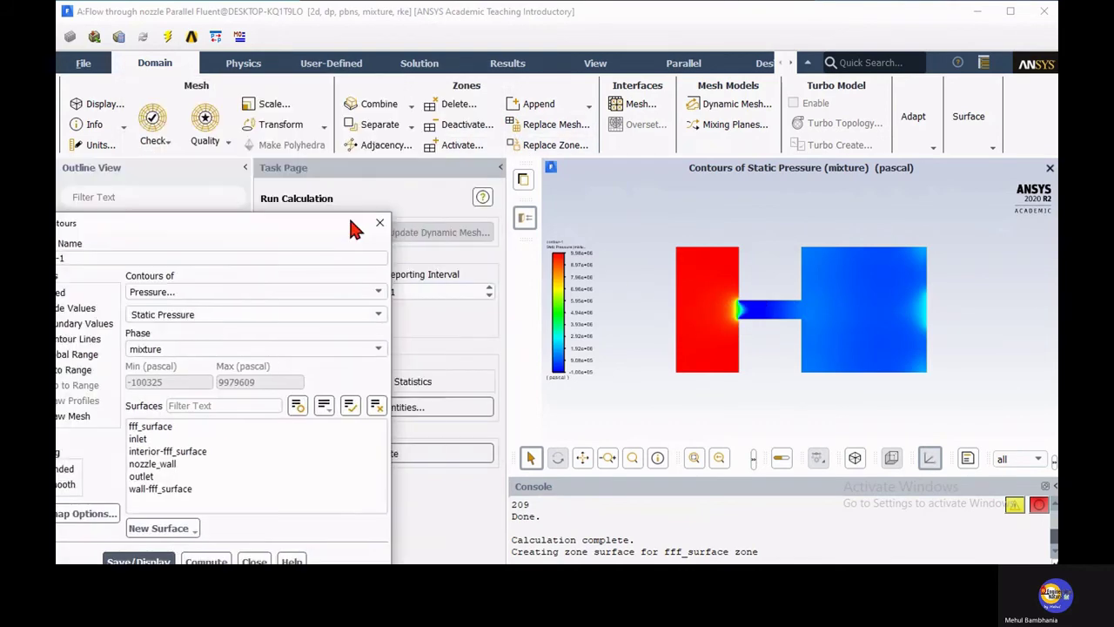
pyautogui.click(497, 168)
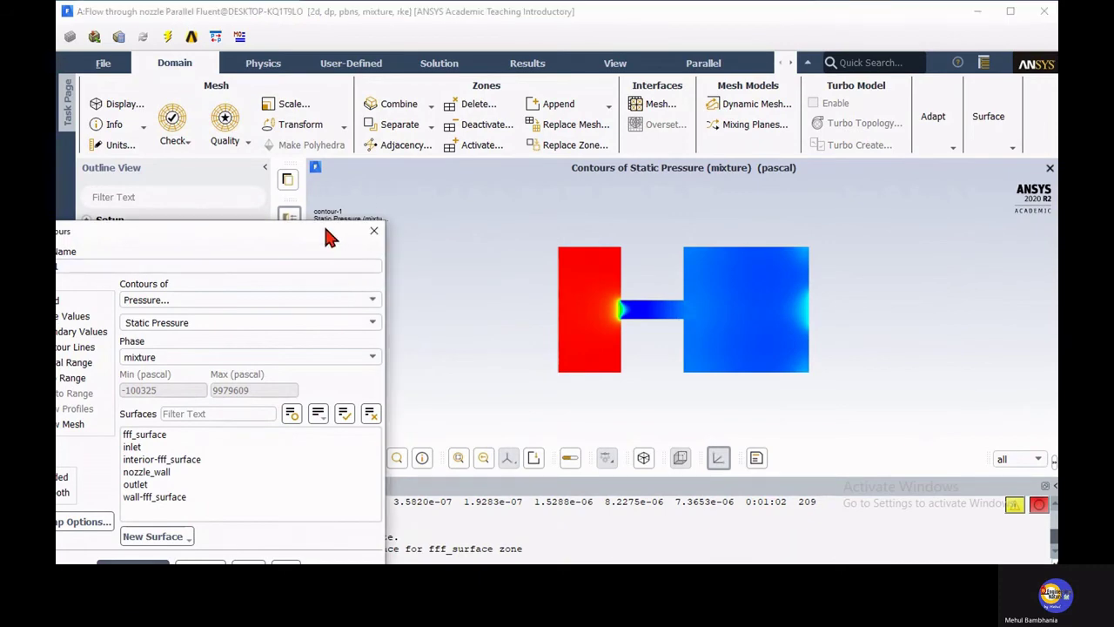
pyautogui.moveTo(327, 228); pyautogui.dragTo(1063, 158)
pyautogui.scroll(4, 657, 307)
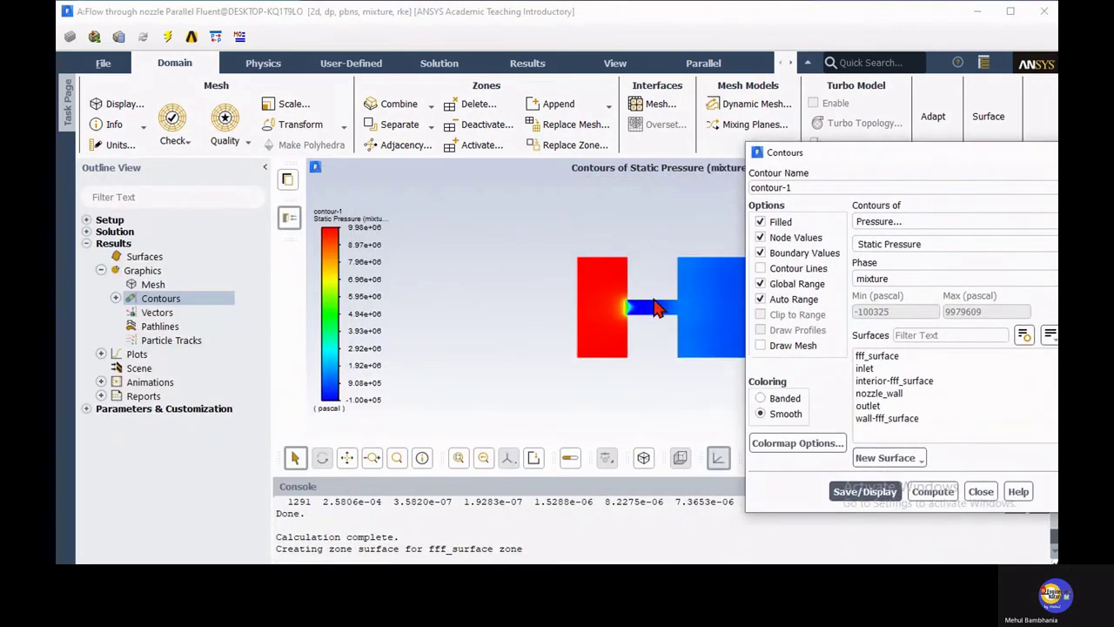
pyautogui.scroll(2, 657, 306)
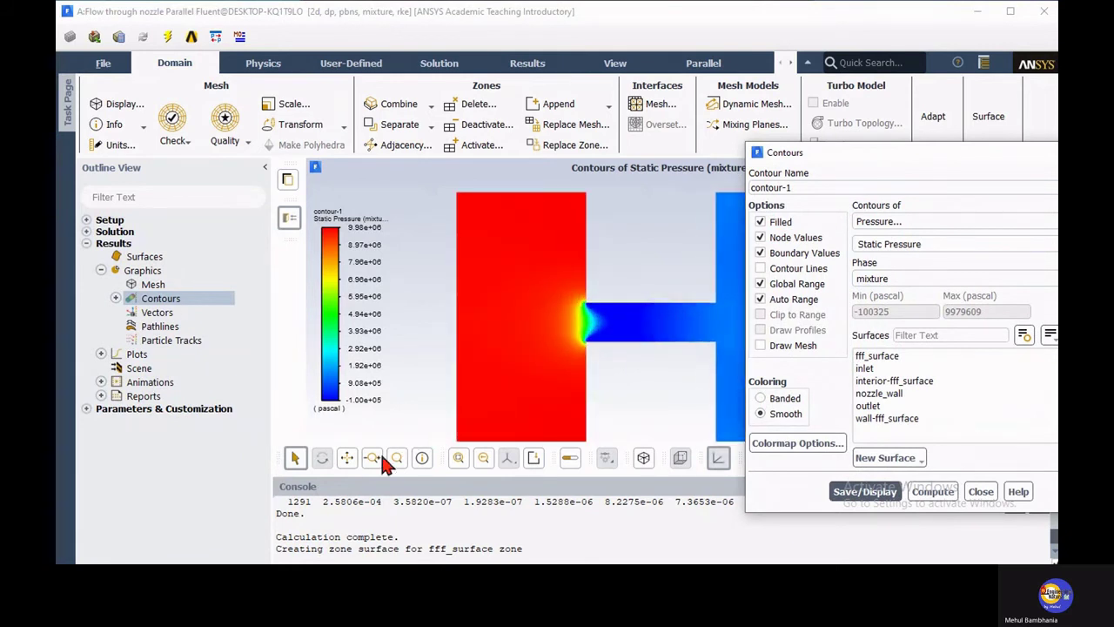
pyautogui.click(346, 458)
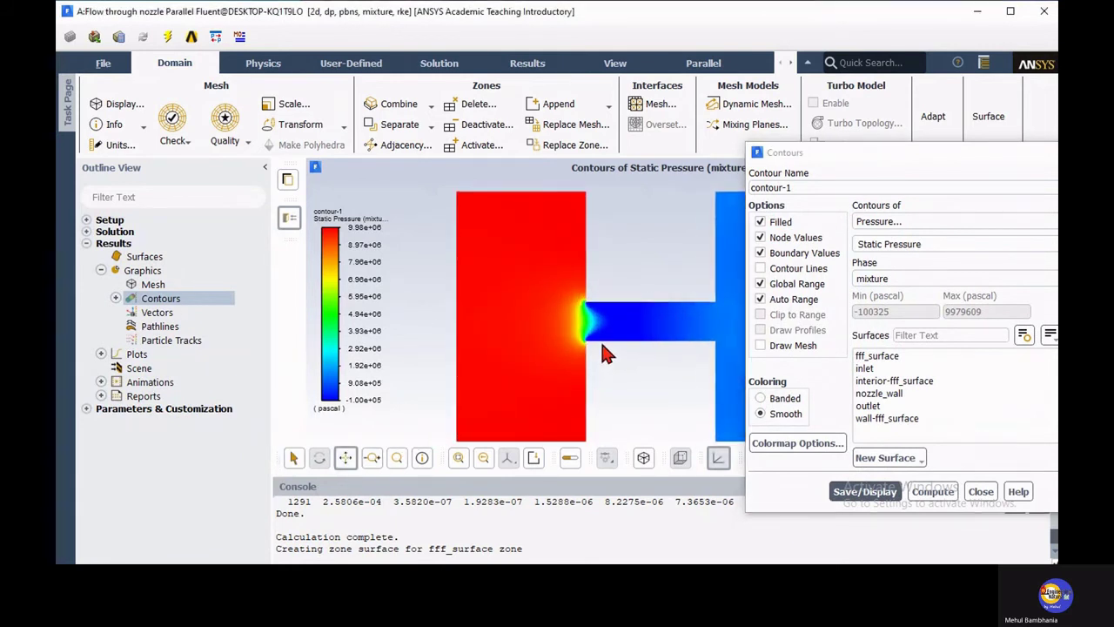
pyautogui.moveTo(601, 352); pyautogui.dragTo(594, 341)
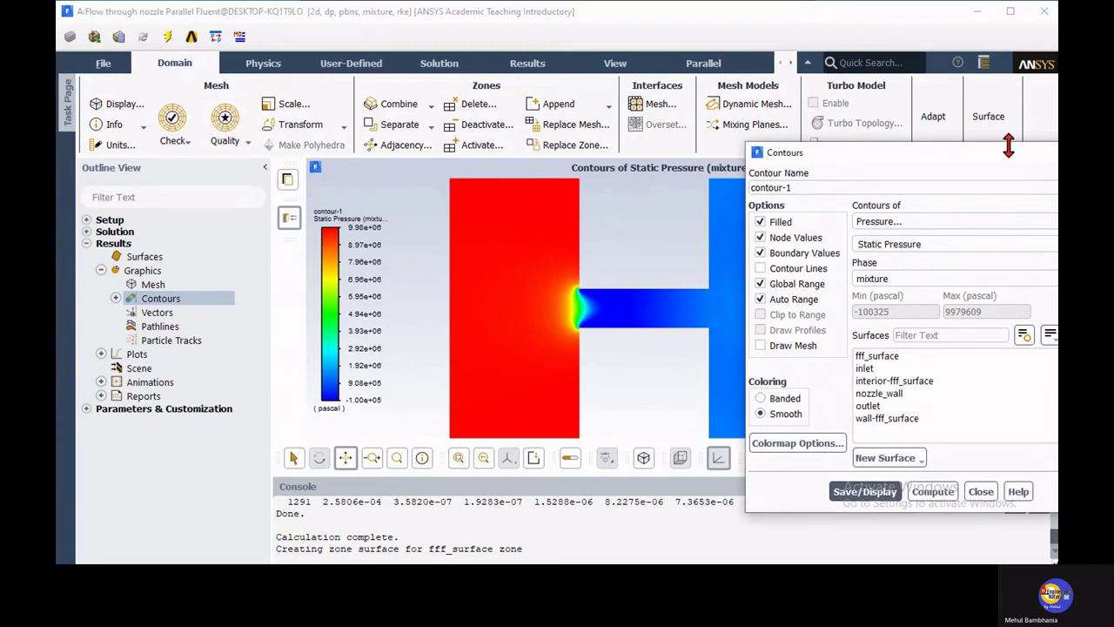
pyautogui.moveTo(1007, 145); pyautogui.dragTo(964, 135)
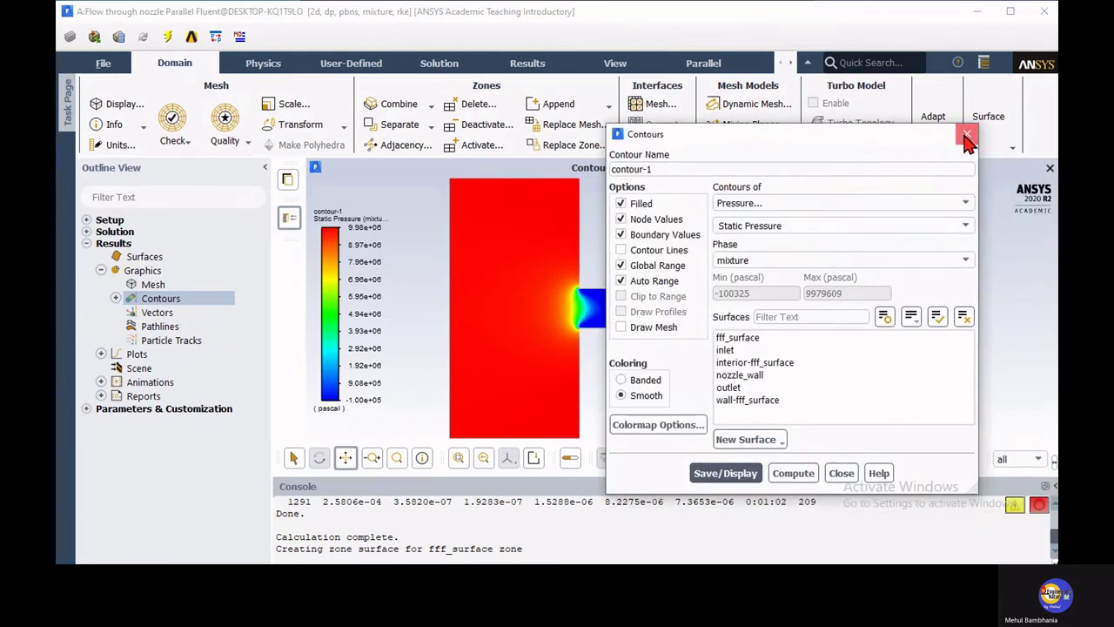
pyautogui.click(968, 134)
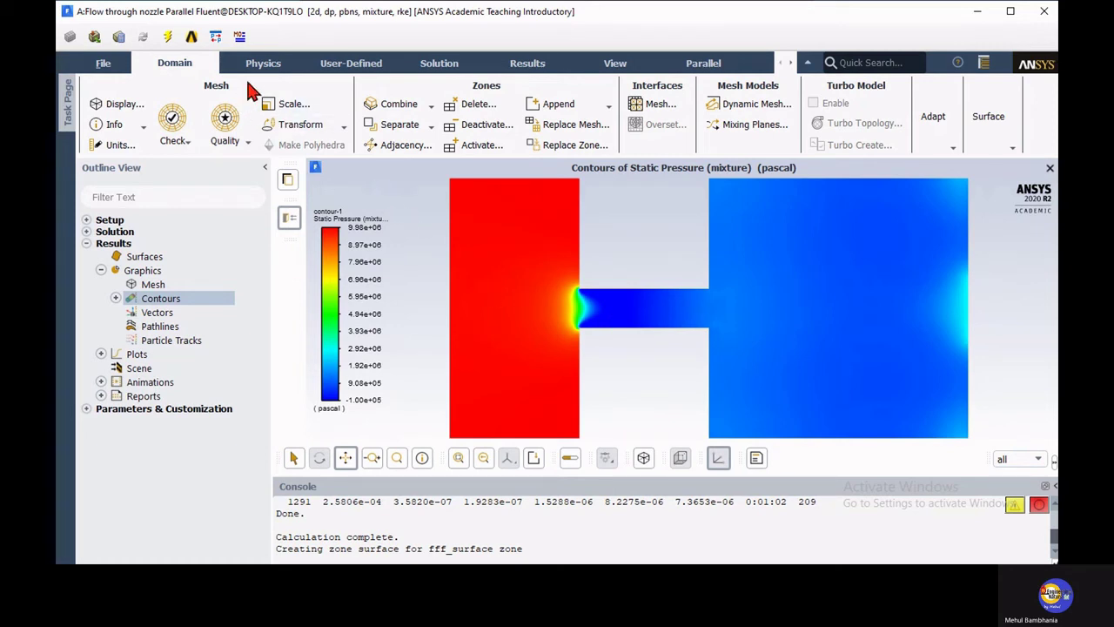
# Step: Display a contour plot of the mixture phase's velocity magnitude
pyautogui.click(531, 68)
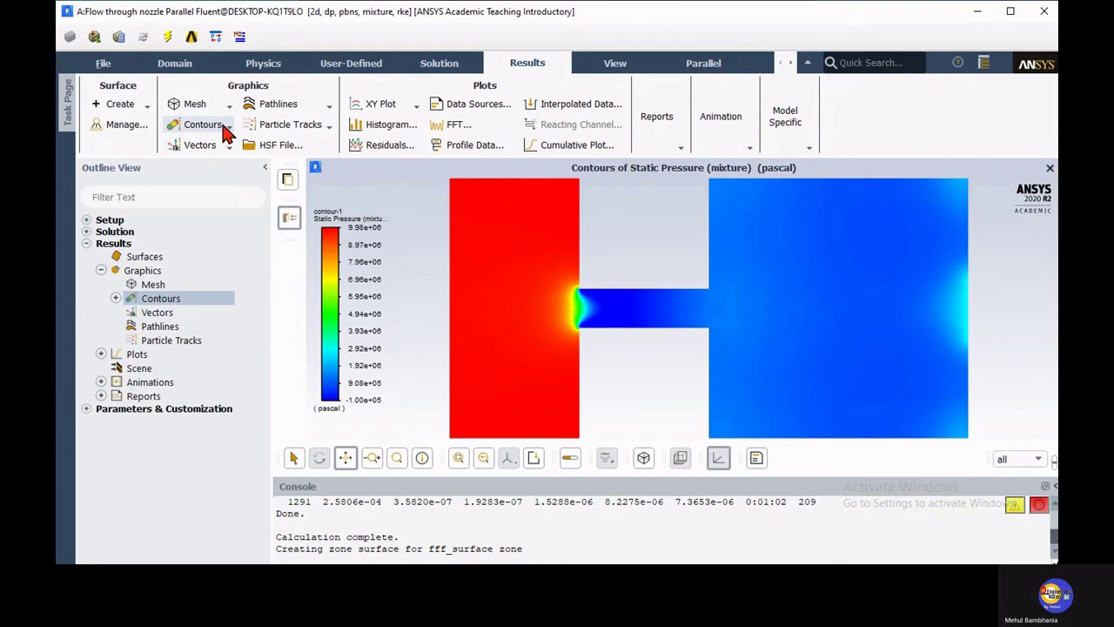
pyautogui.click(228, 124)
pyautogui.click(209, 142)
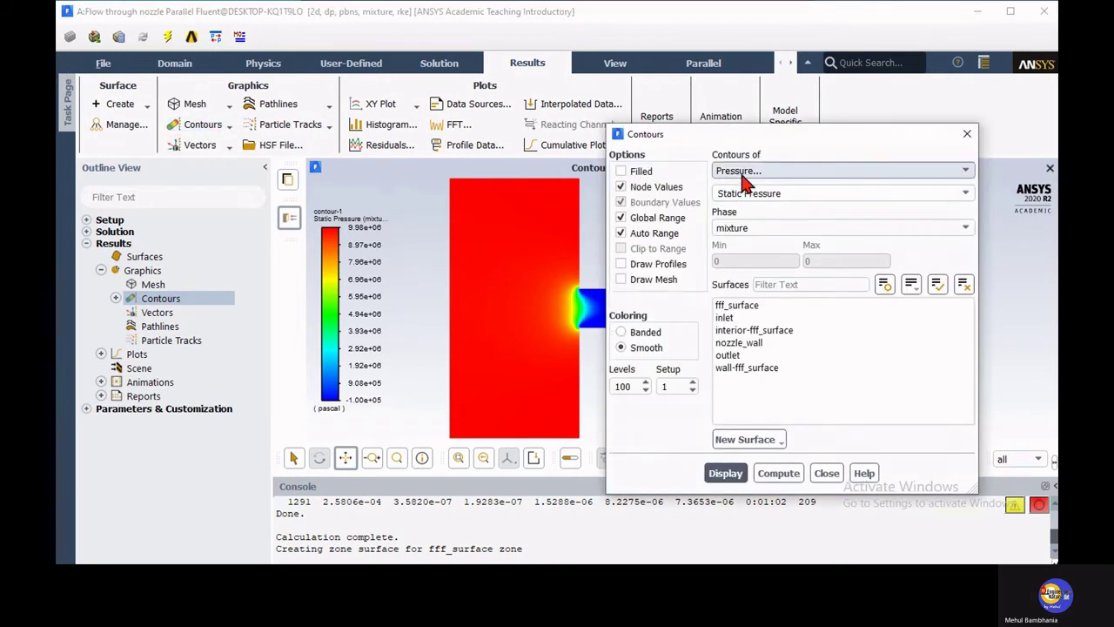
pyautogui.click(739, 170)
pyautogui.click(746, 212)
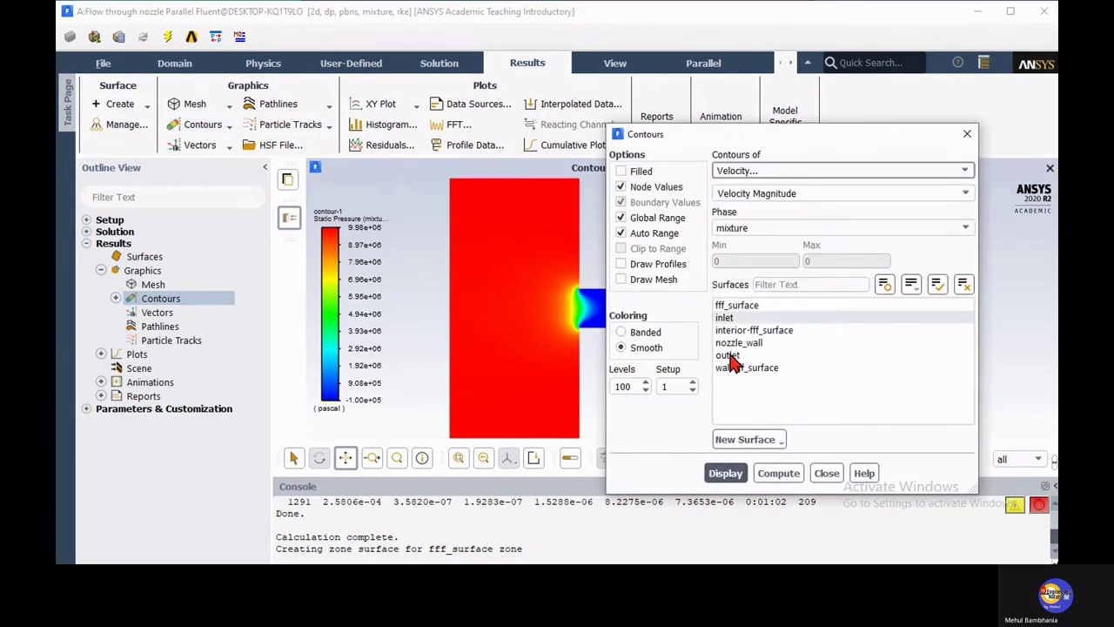
pyautogui.click(725, 473)
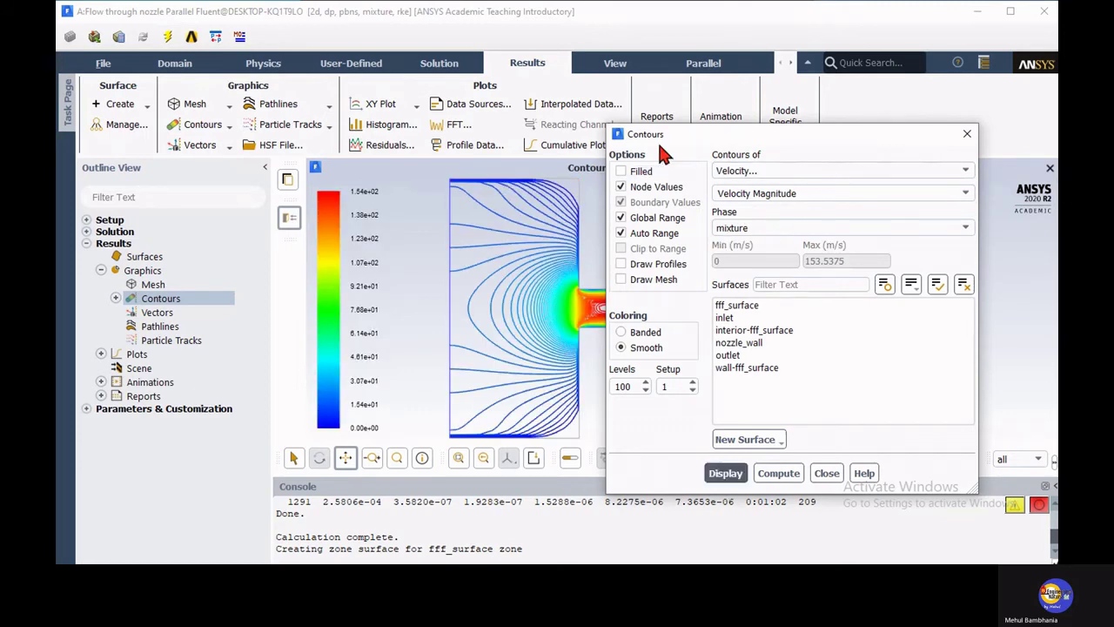
# Step: Redisplay the velocity magnitude plot with filled contours and close the contour settings
pyautogui.moveTo(668, 134); pyautogui.dragTo(106, 111)
pyautogui.click(74, 148)
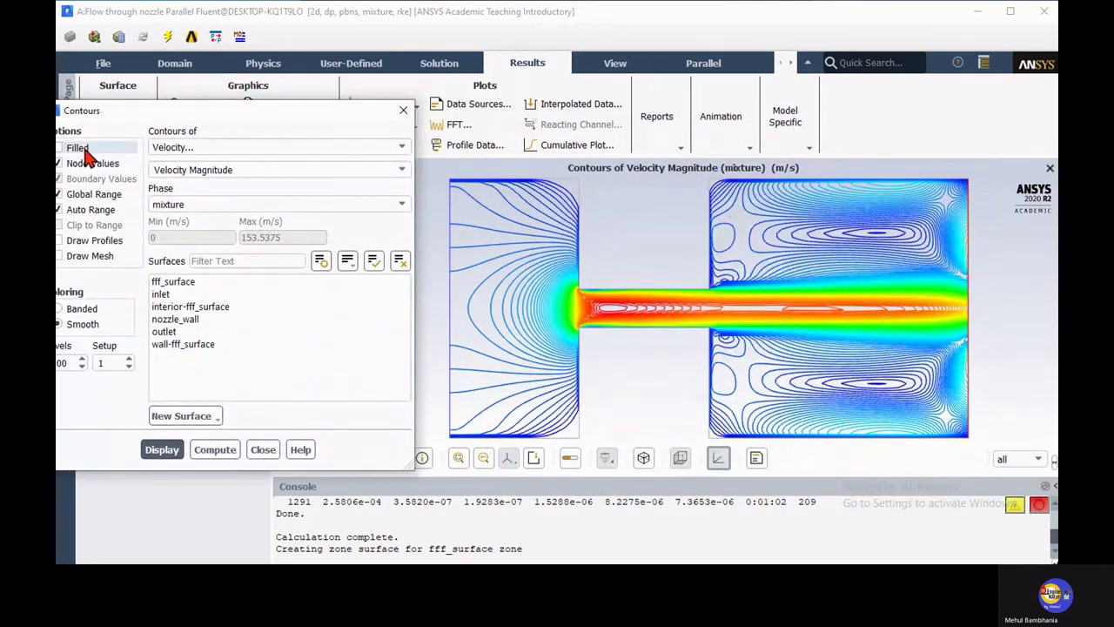
pyautogui.click(157, 457)
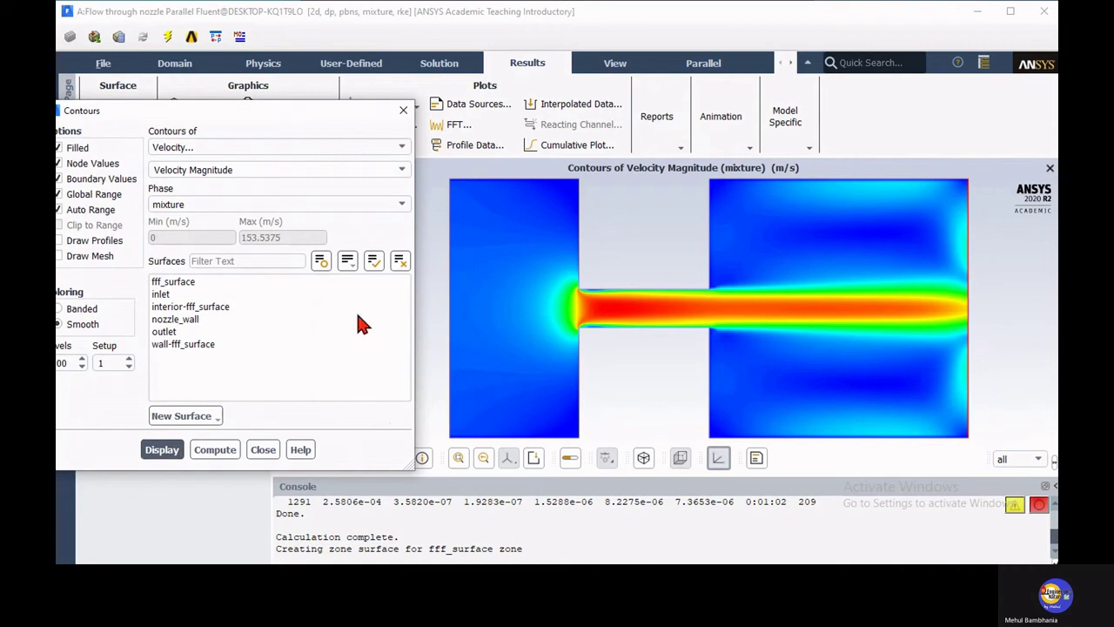
pyautogui.click(403, 110)
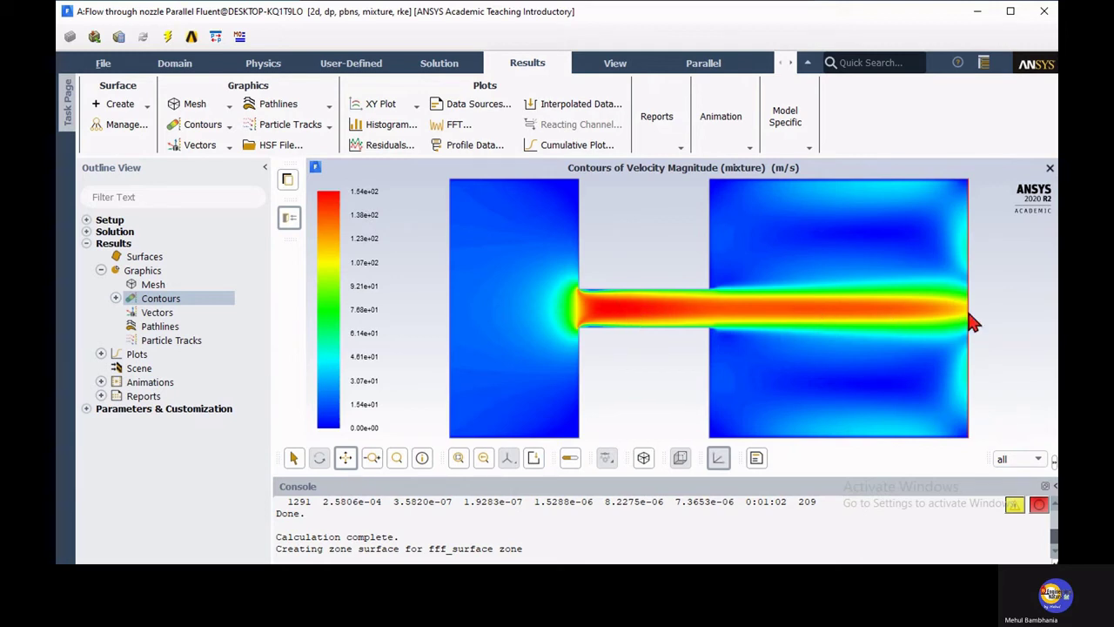
# Step: Display a filled contour of the diesel-vapor phase's volume fraction and close the contour settings
pyautogui.click(230, 127)
pyautogui.click(184, 150)
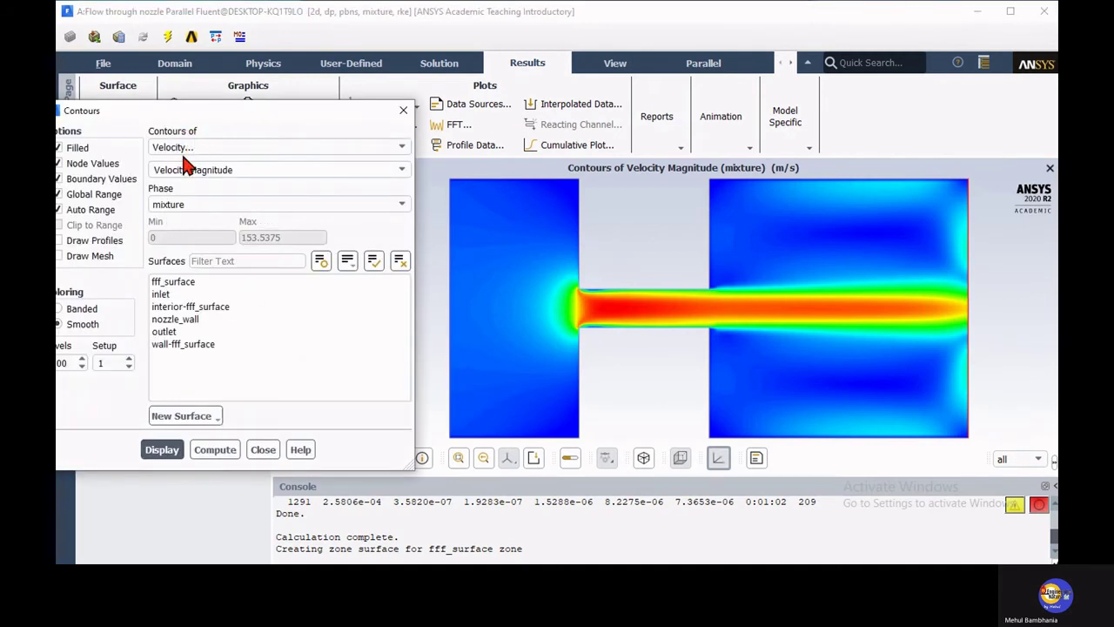
pyautogui.click(185, 148)
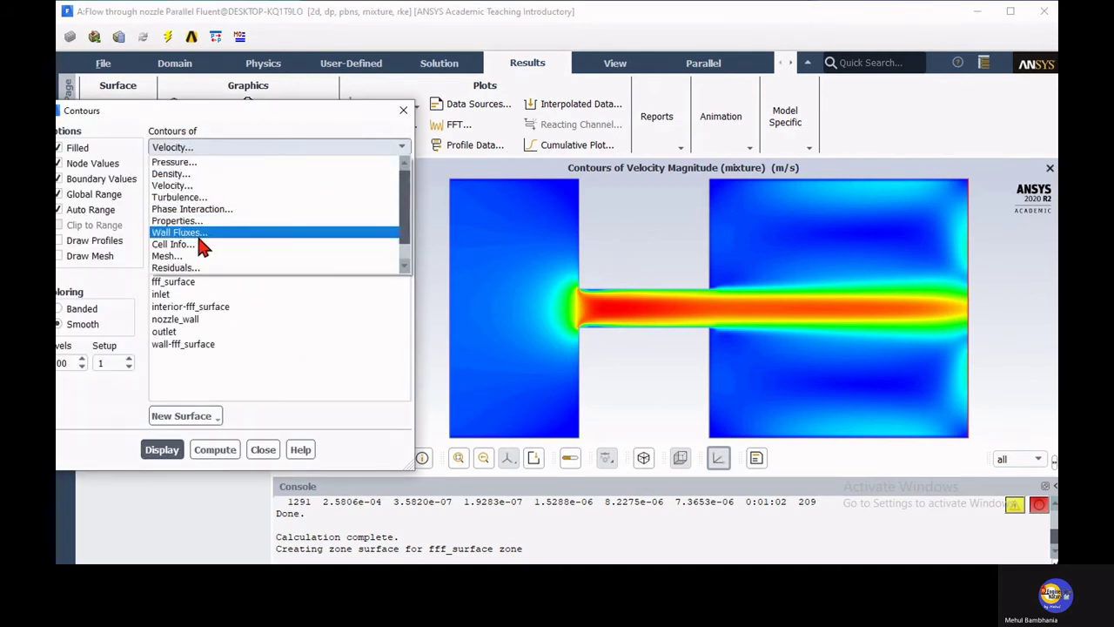
pyautogui.scroll(-1, 200, 252)
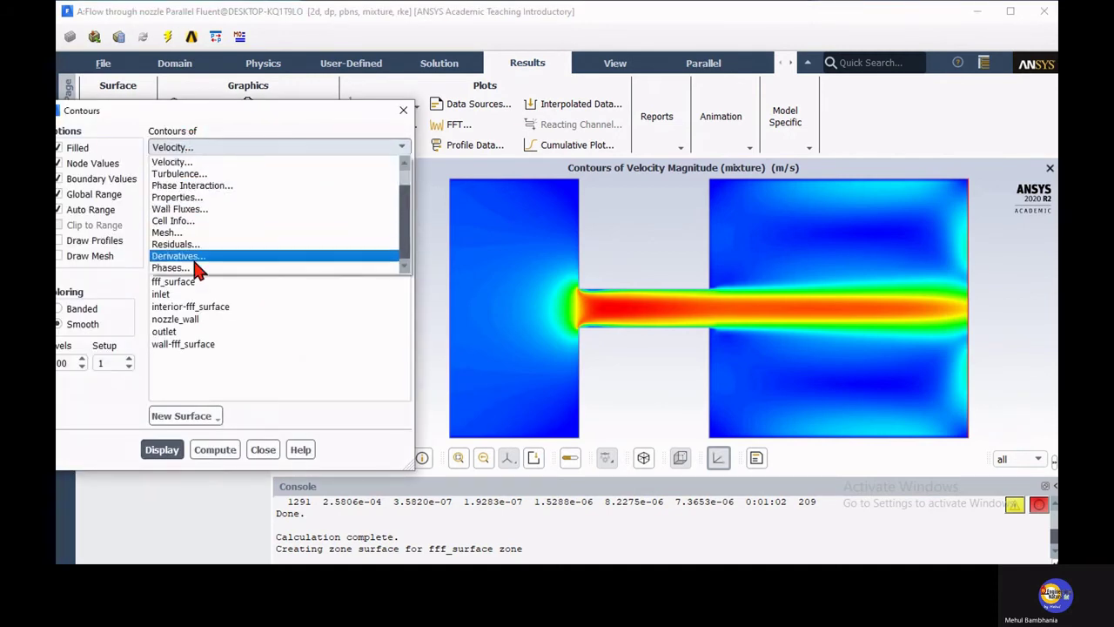
pyautogui.click(181, 269)
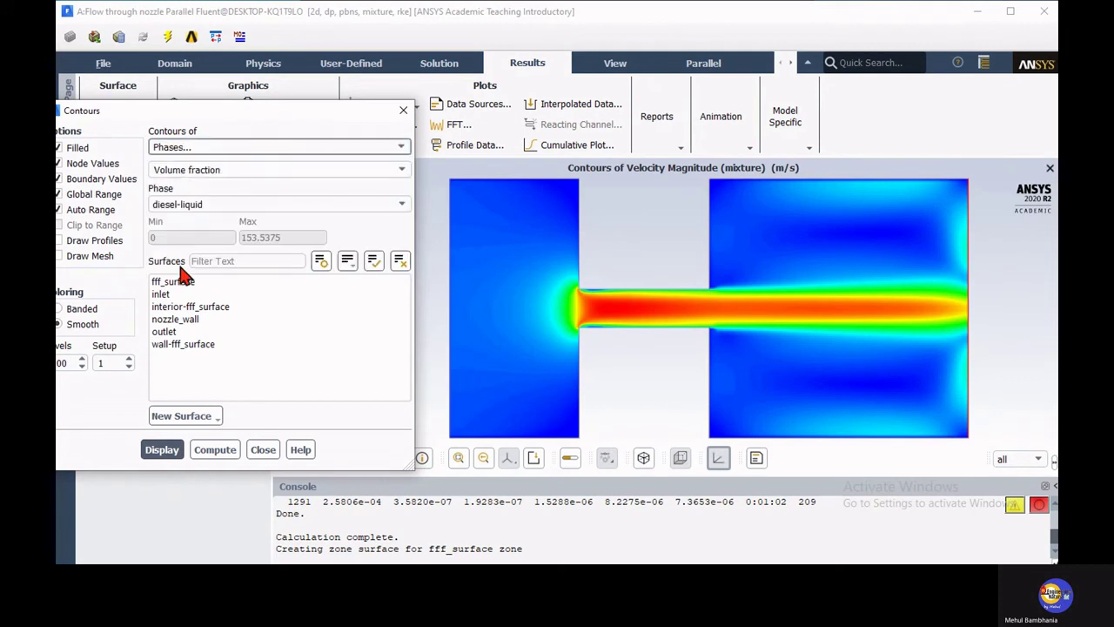
pyautogui.click(194, 209)
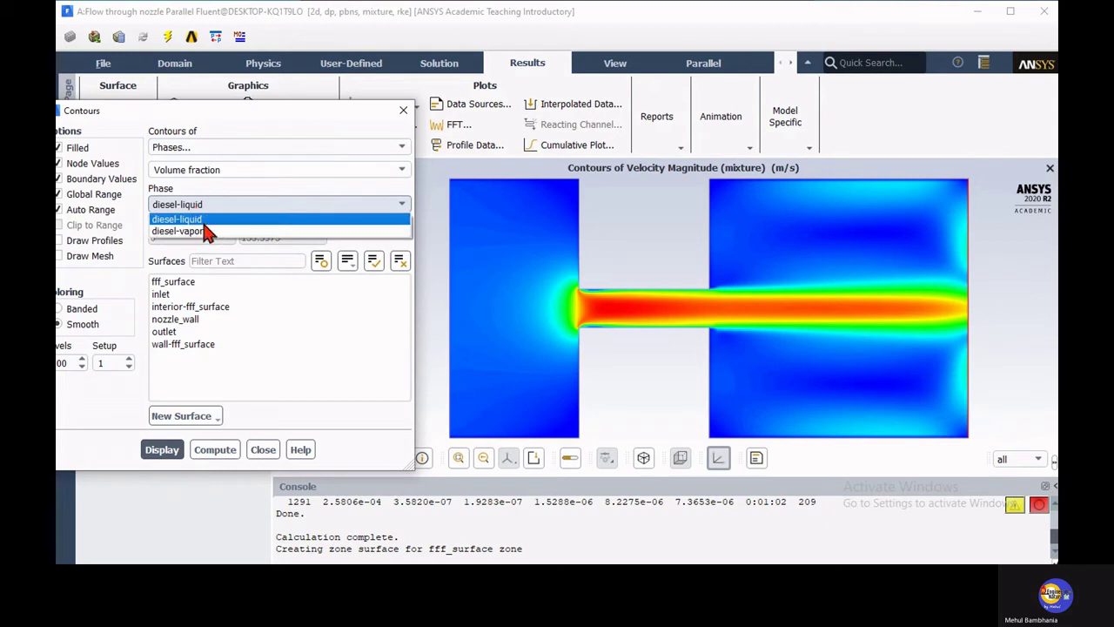
pyautogui.click(205, 231)
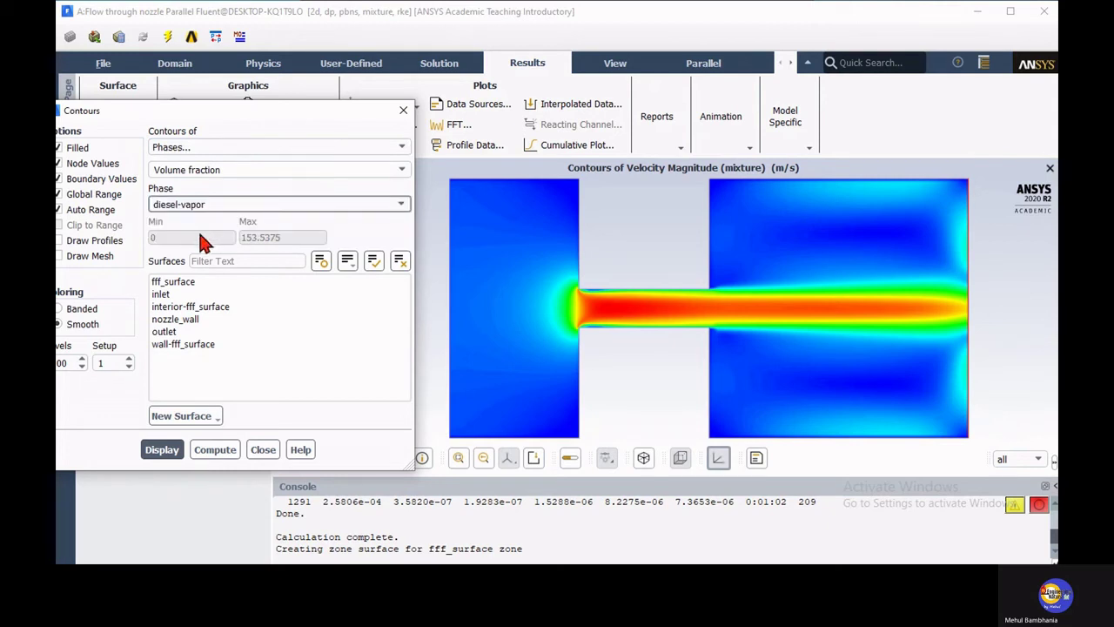
pyautogui.click(150, 449)
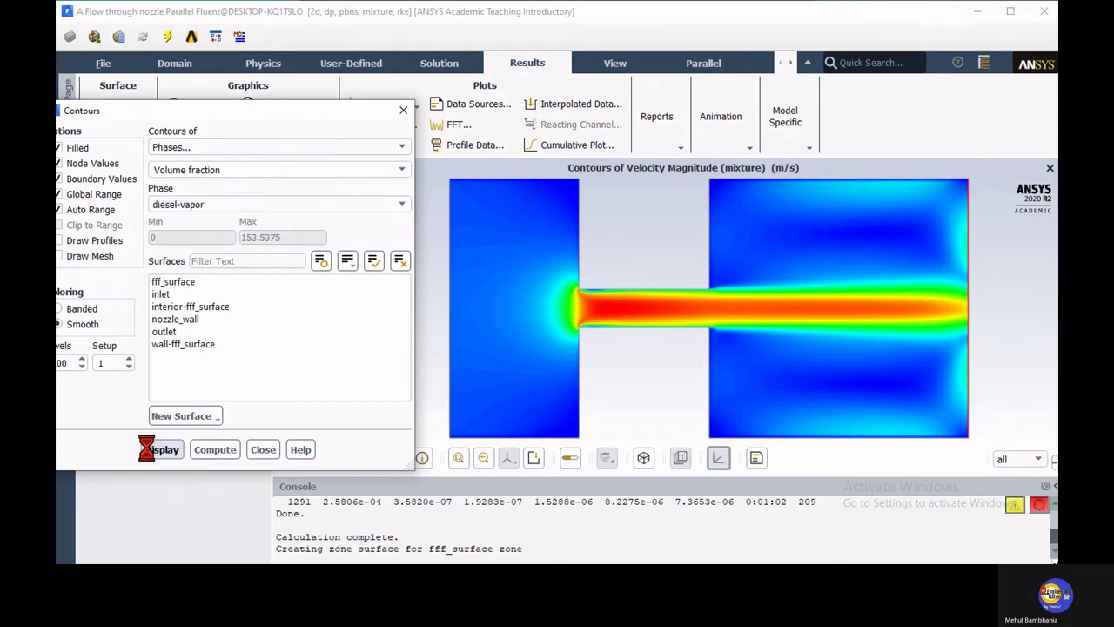
pyautogui.click(402, 110)
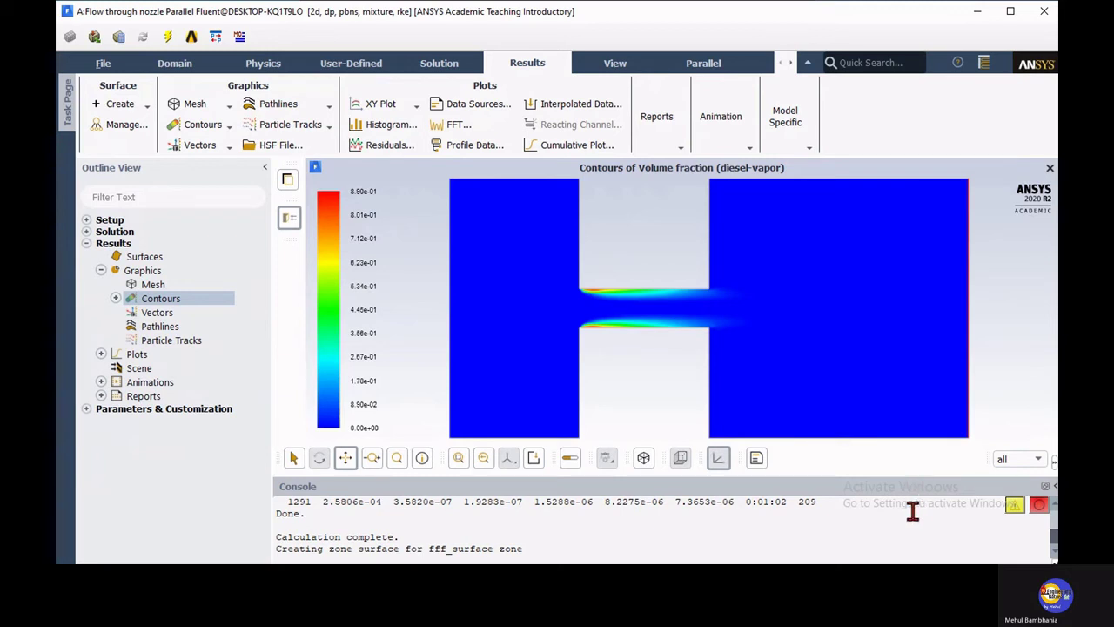
# Step: Examine the diesel-vapor volume fraction along the nozzle throat walls and across the whole domain
pyautogui.scroll(3, 615, 319)
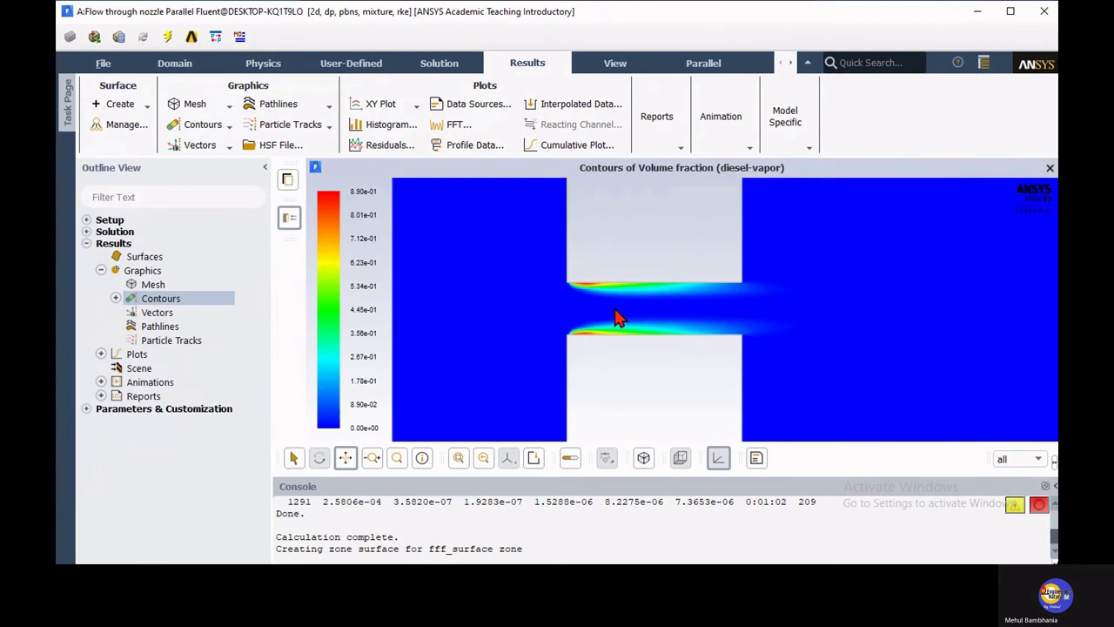
pyautogui.scroll(2, 614, 319)
pyautogui.scroll(2, 614, 319)
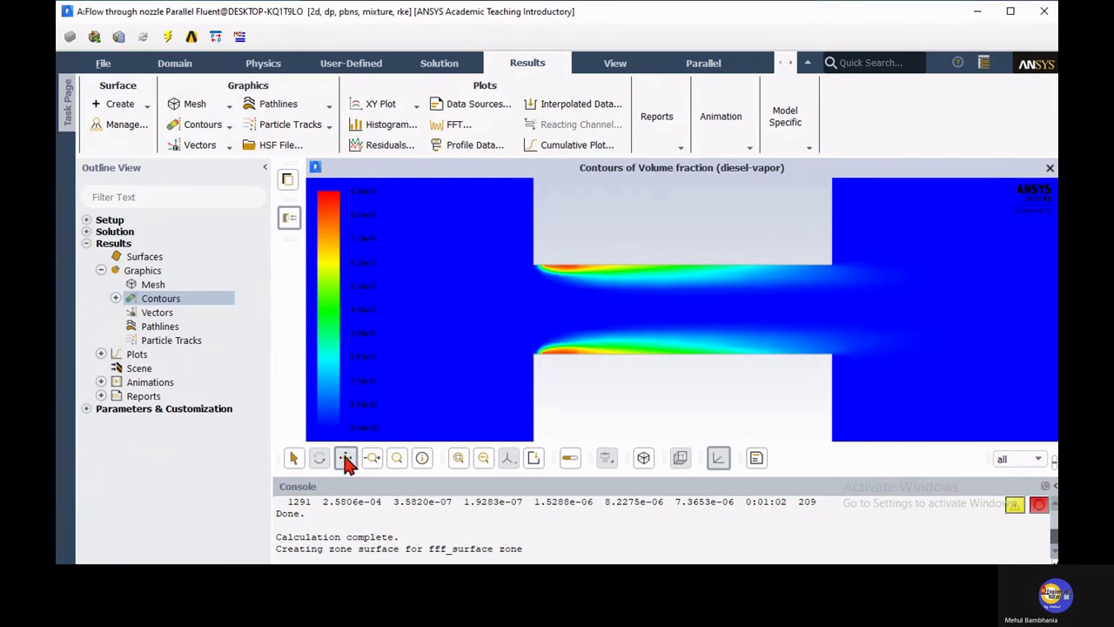
pyautogui.moveTo(496, 330); pyautogui.dragTo(612, 326)
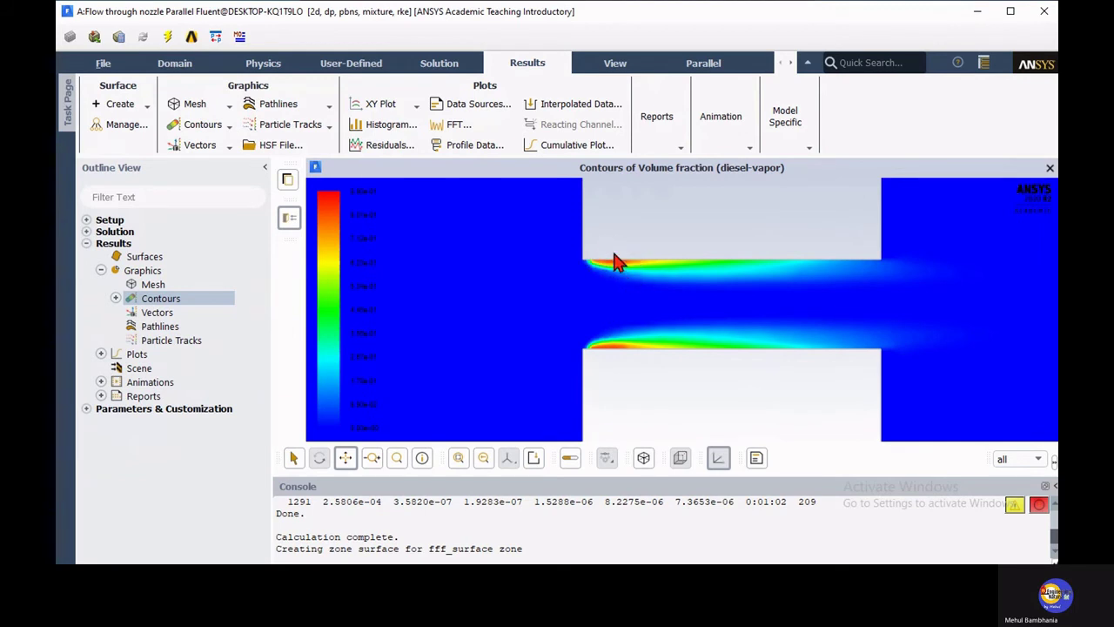
pyautogui.click(397, 458)
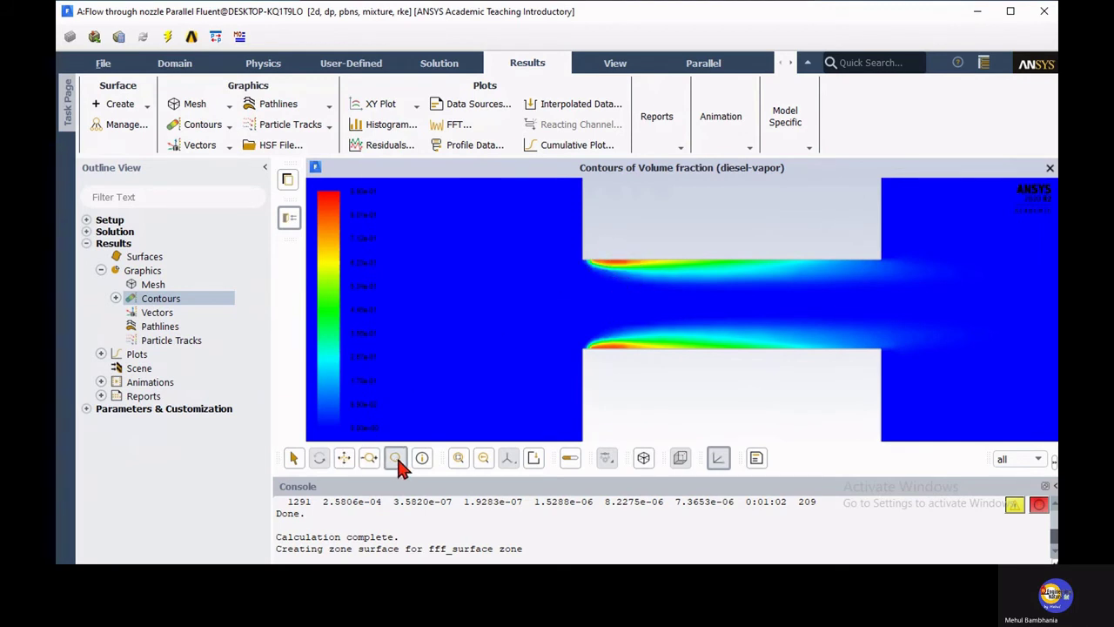
pyautogui.scroll(-2, 606, 329)
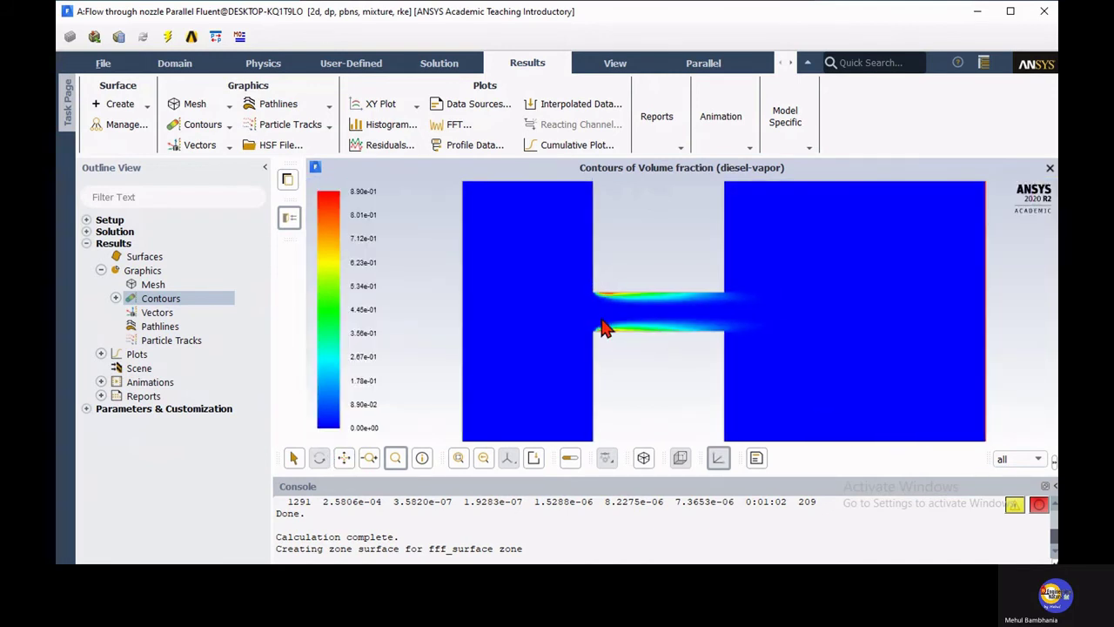
pyautogui.scroll(-2, 605, 328)
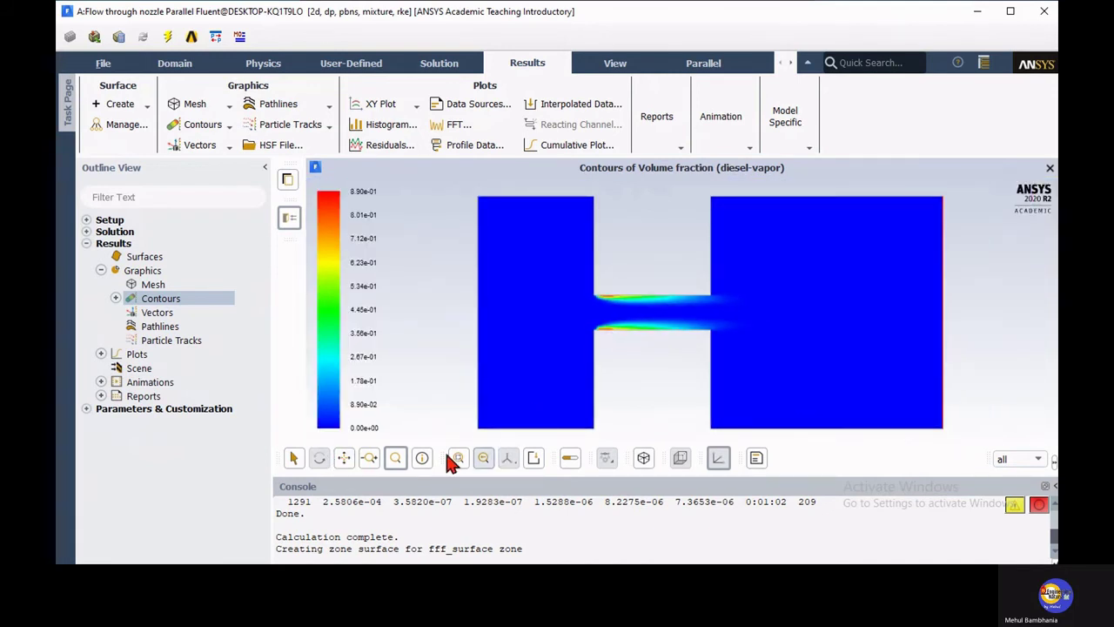
pyautogui.scroll(1, 557, 356)
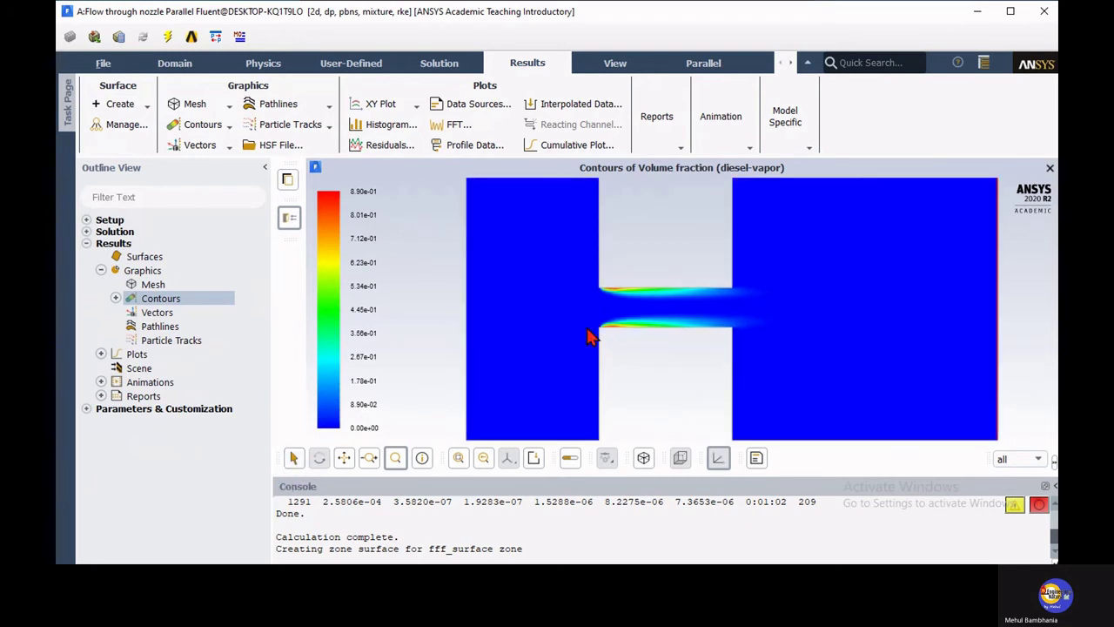
pyautogui.scroll(-1, 587, 336)
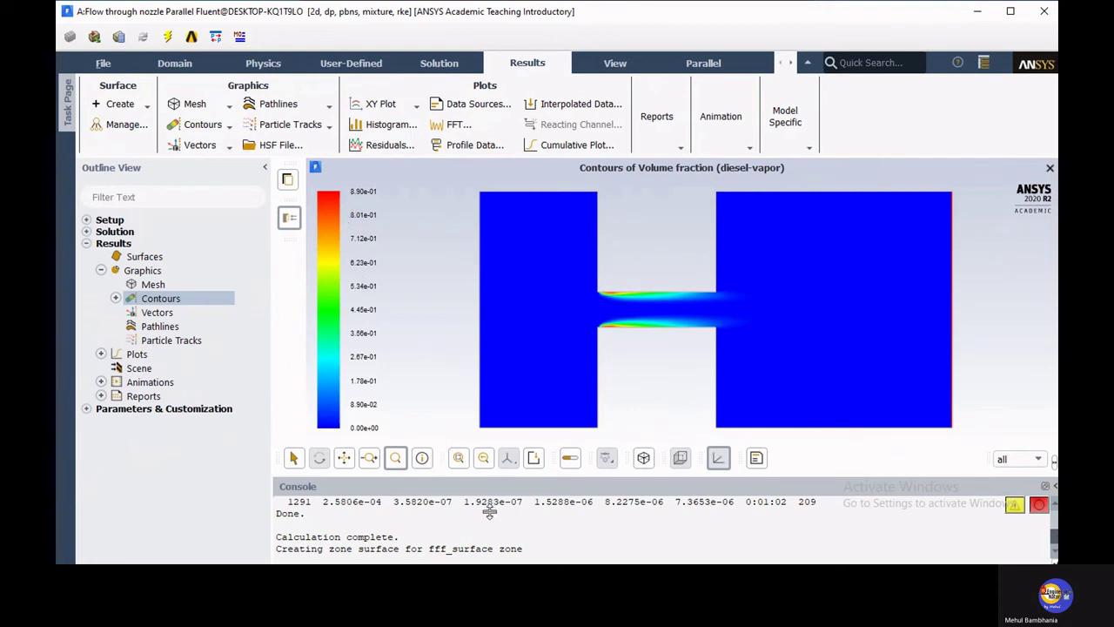
# Step: Preview the picture export of the diesel-vapor volume fraction contour and close it without saving
pyautogui.rightClick(432, 317)
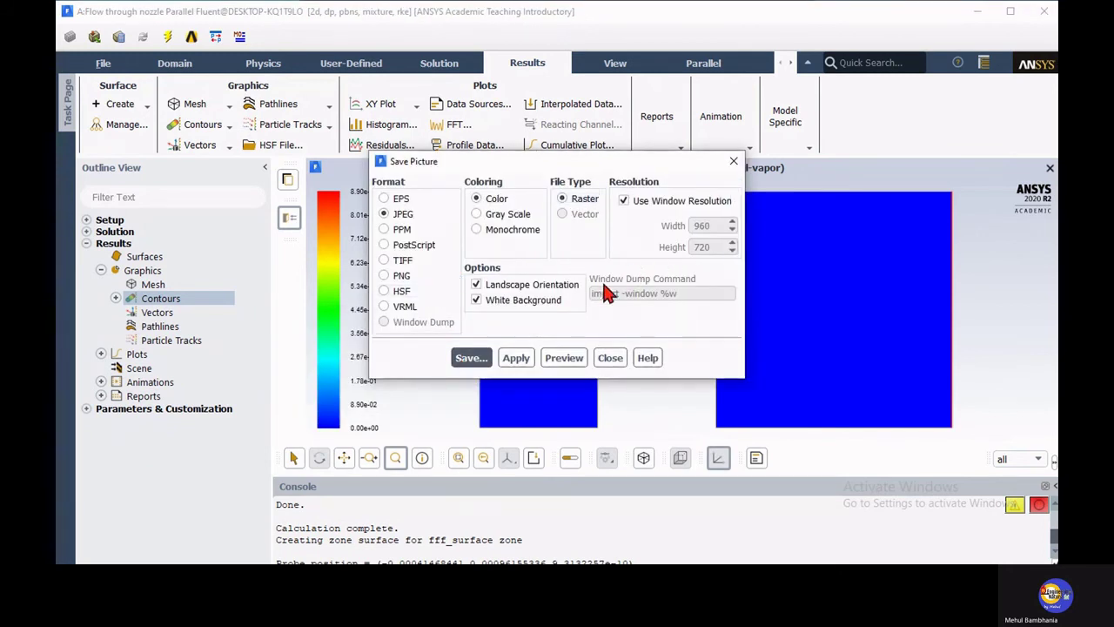
pyautogui.click(561, 361)
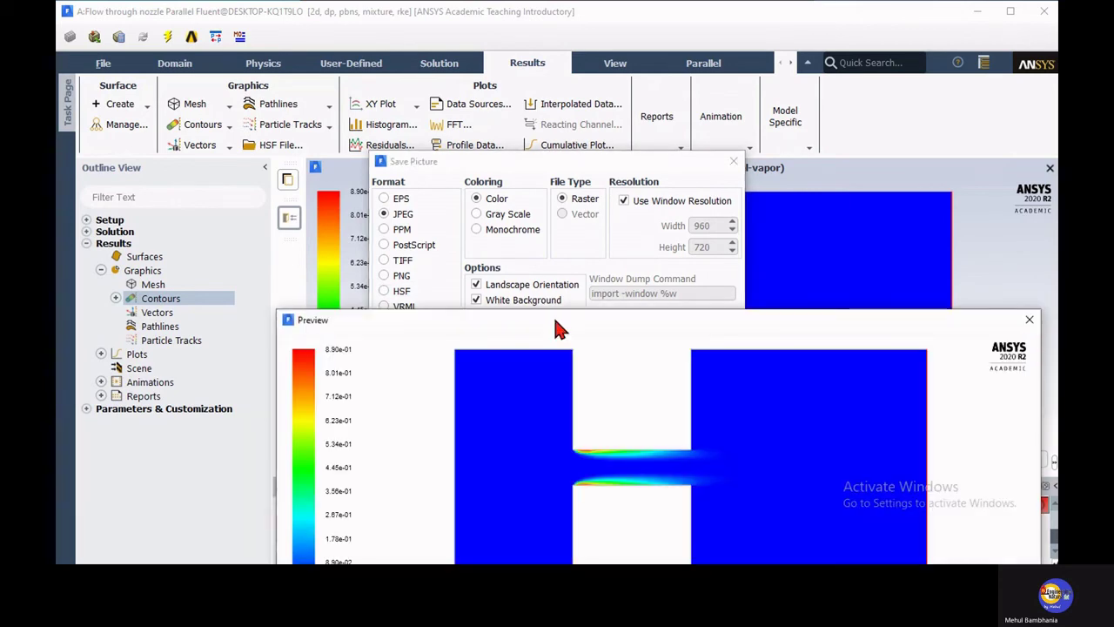
pyautogui.moveTo(553, 314); pyautogui.dragTo(487, 121)
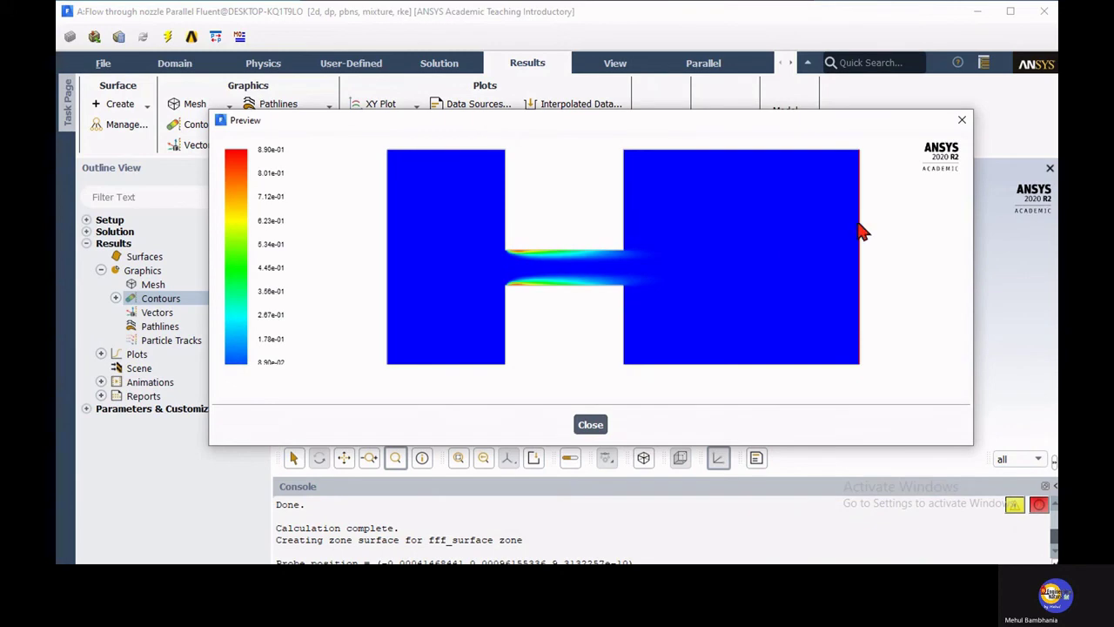
pyautogui.click(962, 119)
pyautogui.click(731, 161)
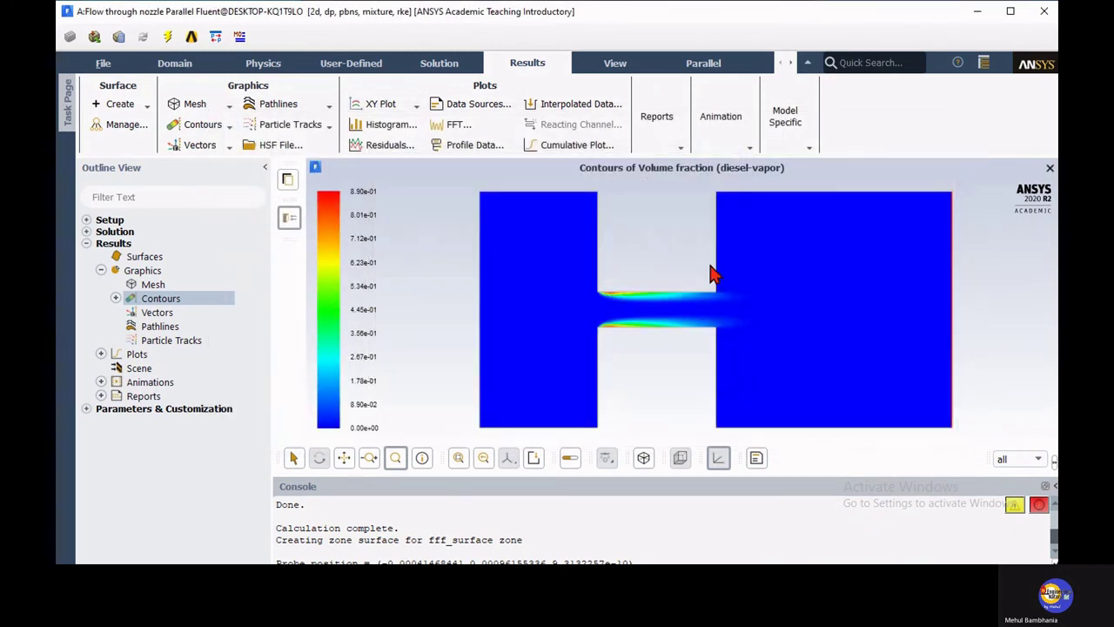
# Step: Shrink and shift the diesel-vapor volume fraction contour closer to the color legend, and preview its JPEG picture export
pyautogui.scroll(-1, 710, 275)
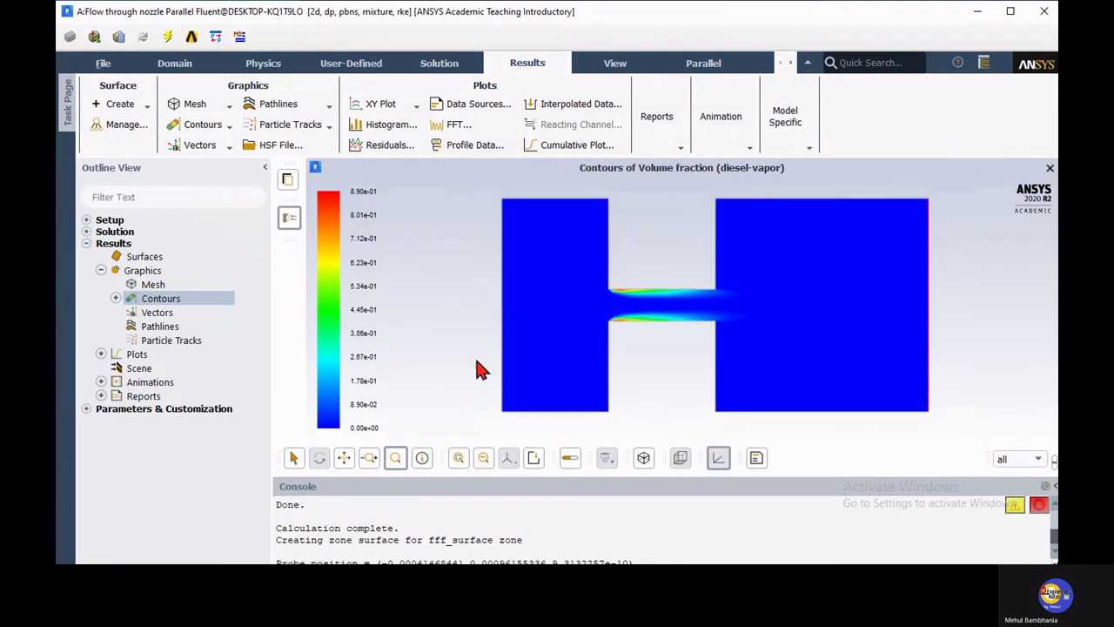
pyautogui.click(345, 457)
pyautogui.moveTo(634, 315); pyautogui.dragTo(452, 315)
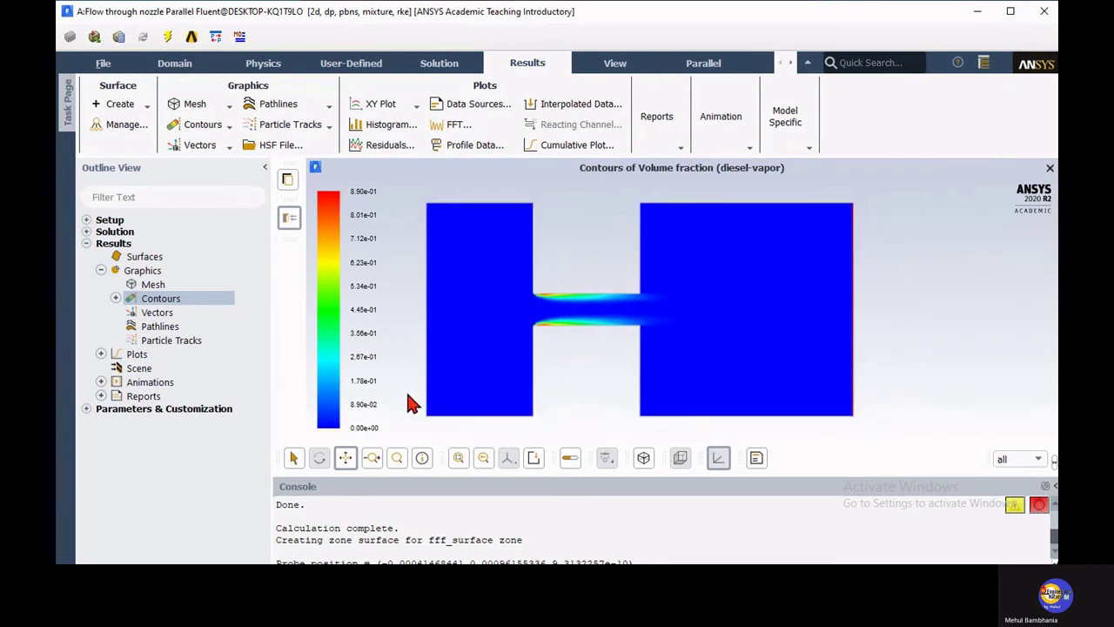
pyautogui.rightClick(409, 402)
pyautogui.click(438, 435)
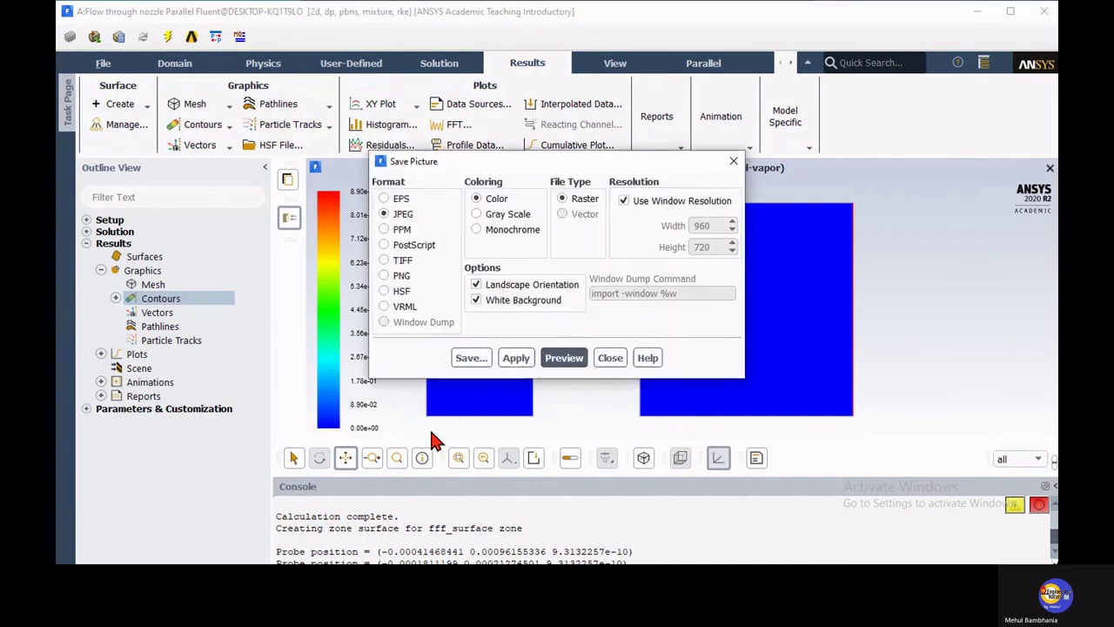
pyautogui.click(545, 358)
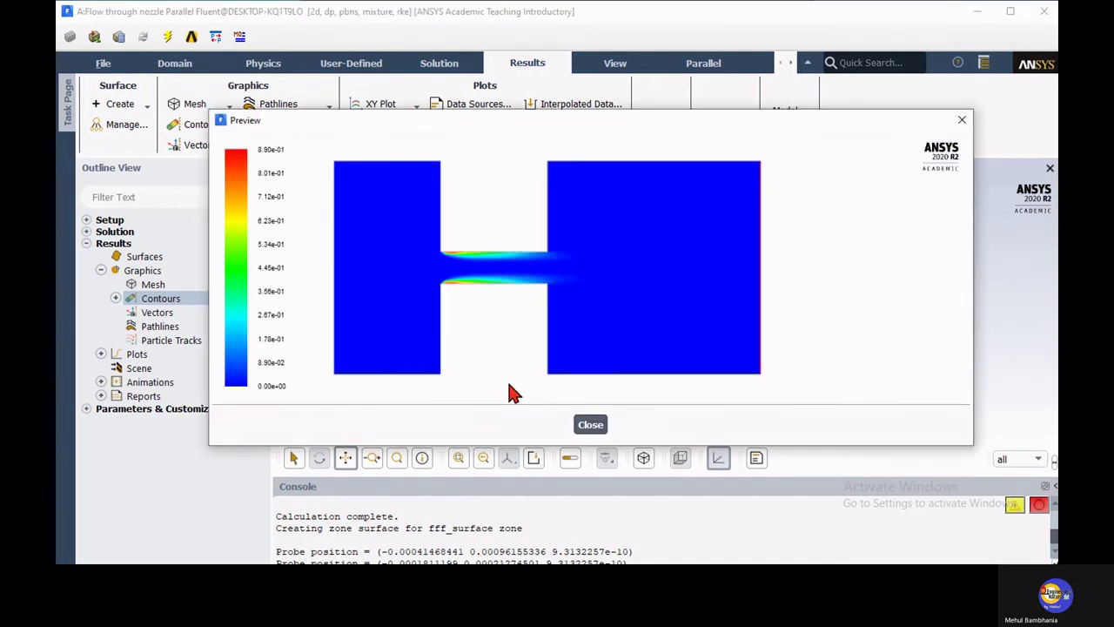
pyautogui.click(962, 122)
# Step: Save the contour picture as "Vapor fraction" in the "Nozzle with cavitation 2" folder and close the picture export settings
pyautogui.press('Return')
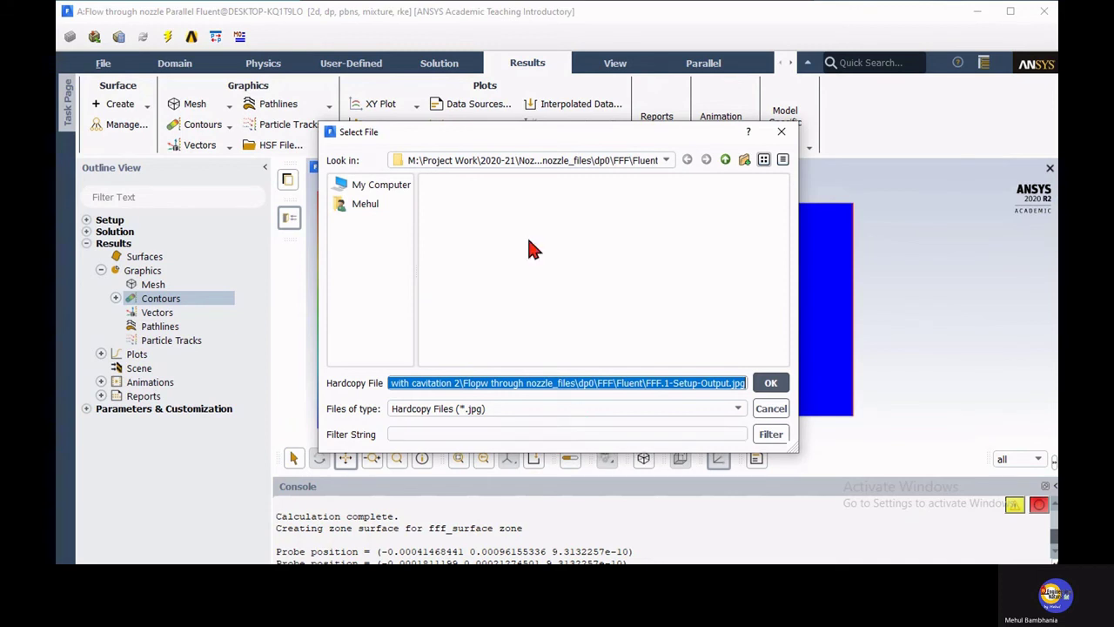
pyautogui.click(517, 162)
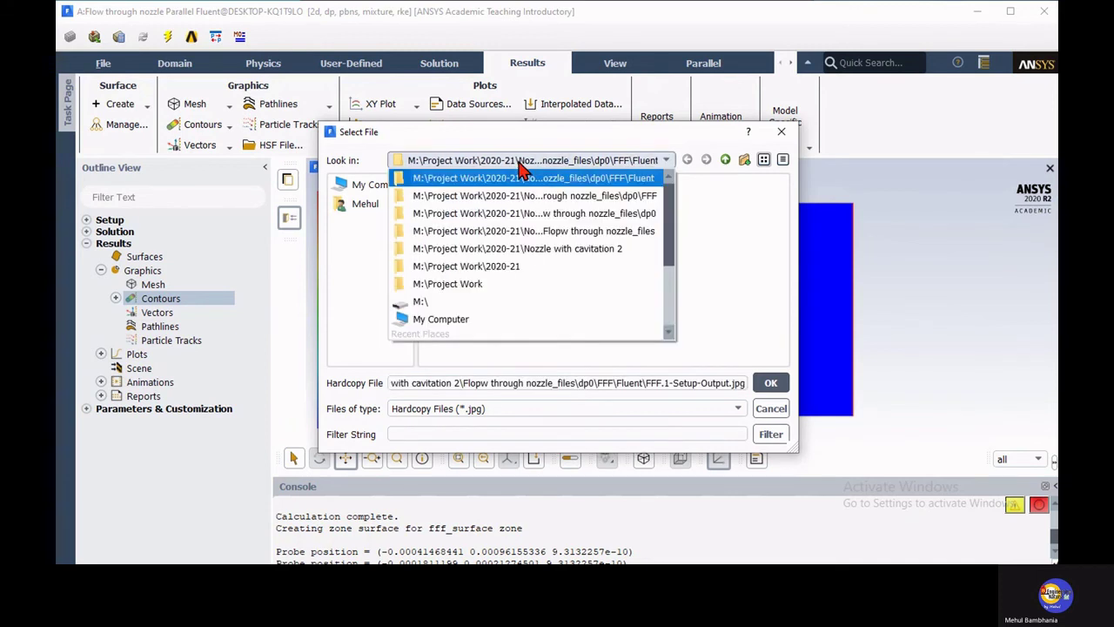
pyautogui.click(505, 250)
pyautogui.click(392, 383)
pyautogui.moveTo(392, 383); pyautogui.dragTo(751, 392)
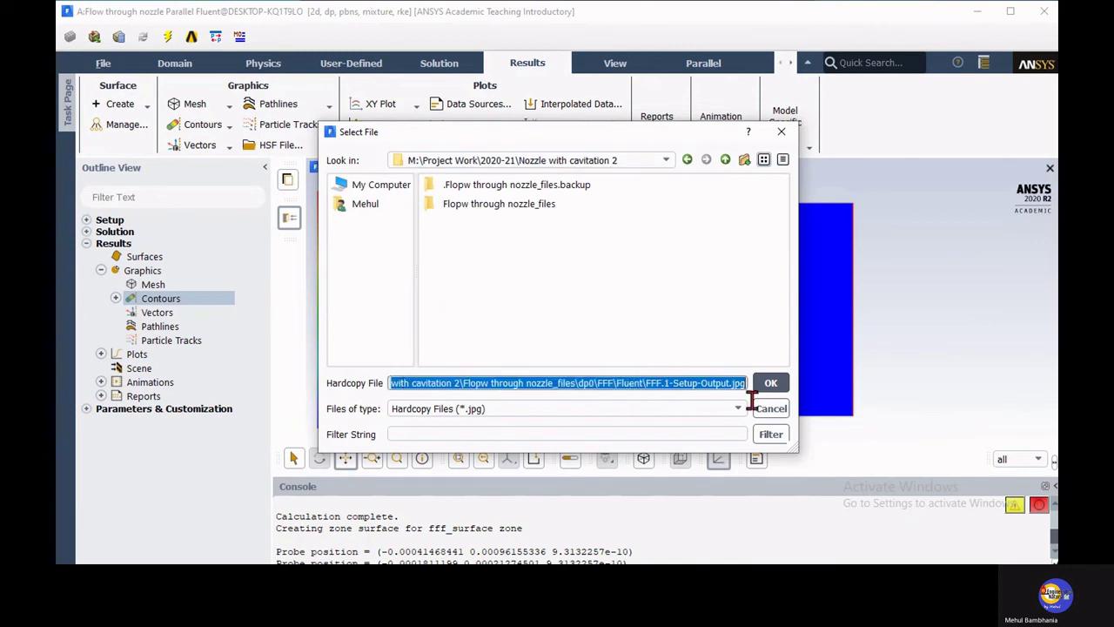
pyautogui.write('M:\\Project Work\\2020-21\\Nozzle')
pyautogui.press('BackSpace')
pyautogui.press('BackSpace')
pyautogui.press('BackSpace')
pyautogui.press('BackSpace')
pyautogui.press('BackSpace')
pyautogui.press('BackSpace')
pyautogui.press('BackSpace')
pyautogui.press('BackSpace')
pyautogui.press('BackSpace')
pyautogui.press('BackSpace')
pyautogui.press('BackSpace')
pyautogui.press('BackSpace')
pyautogui.press('BackSpace')
pyautogui.press('BackSpace')
pyautogui.press('BackSpace')
pyautogui.press('BackSpace')
pyautogui.press('BackSpace')
pyautogui.press('BackSpace')
pyautogui.press('BackSpace')
pyautogui.press('BackSpace')
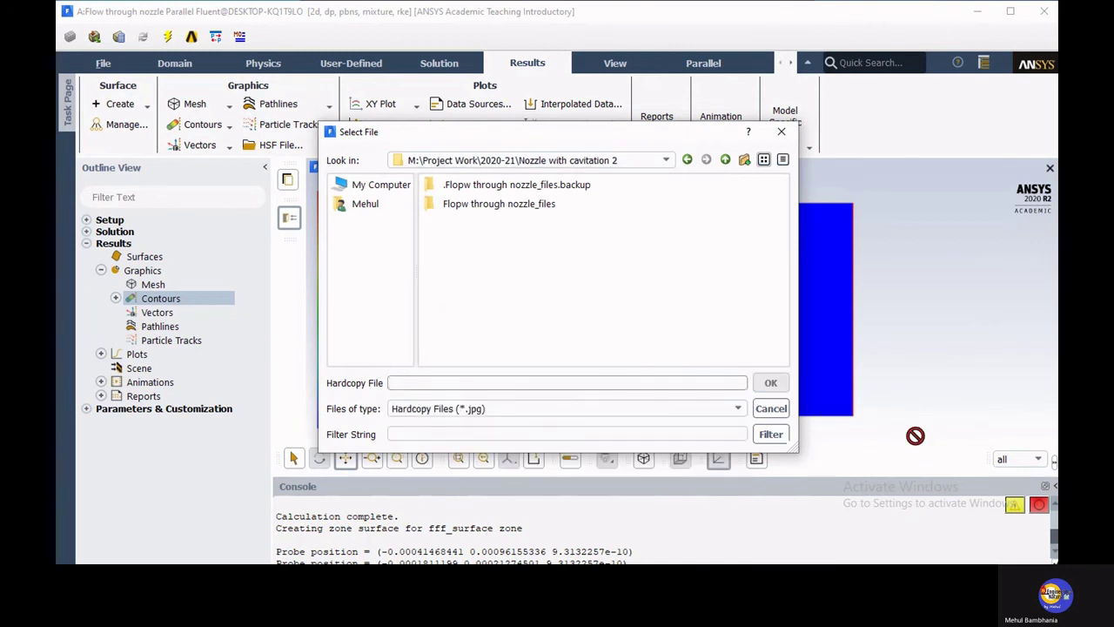
pyautogui.write('Vapo')
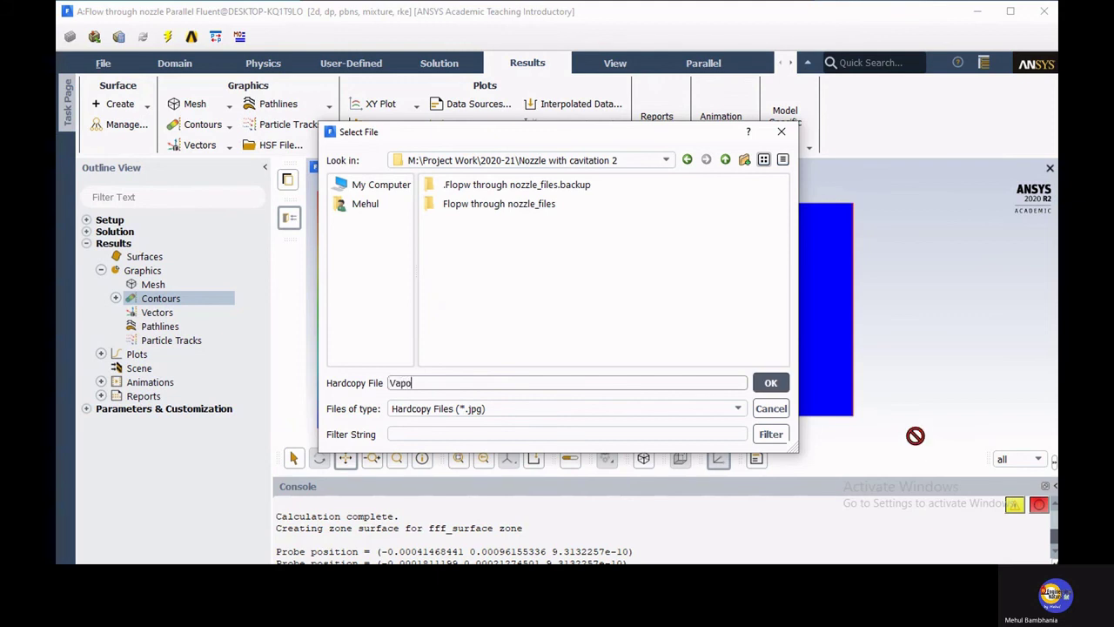
pyautogui.write('r fraction')
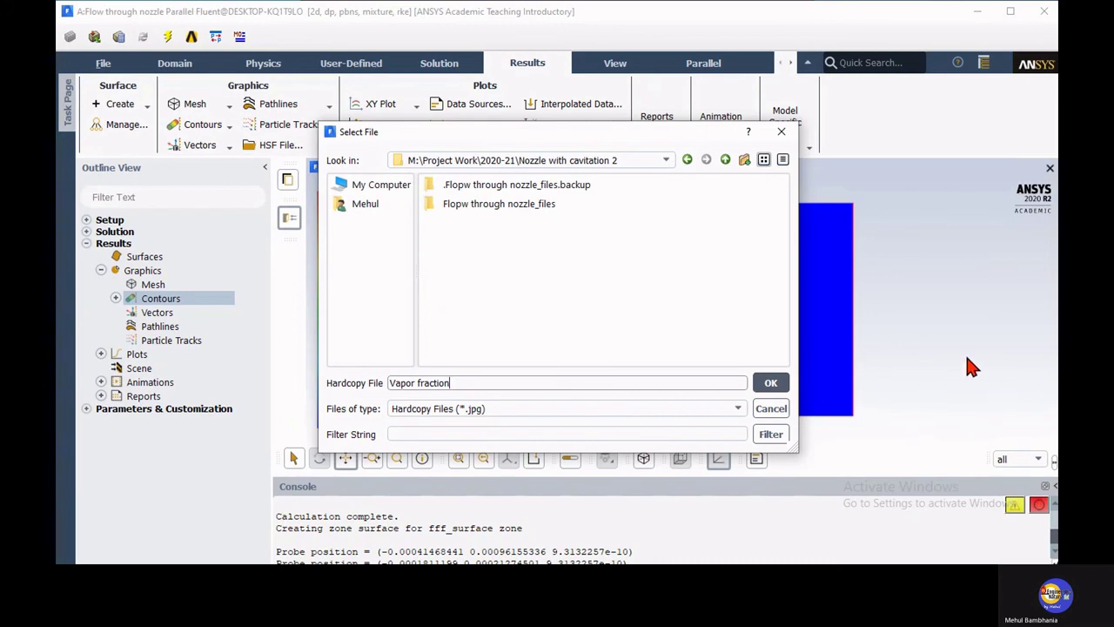
pyautogui.click(772, 387)
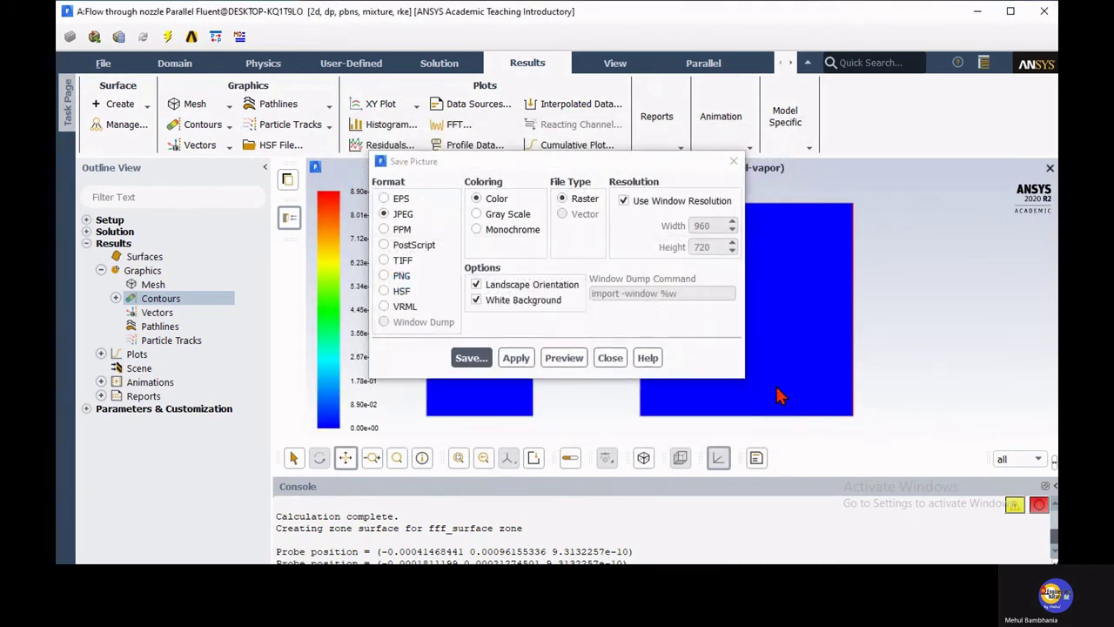
pyautogui.click(612, 361)
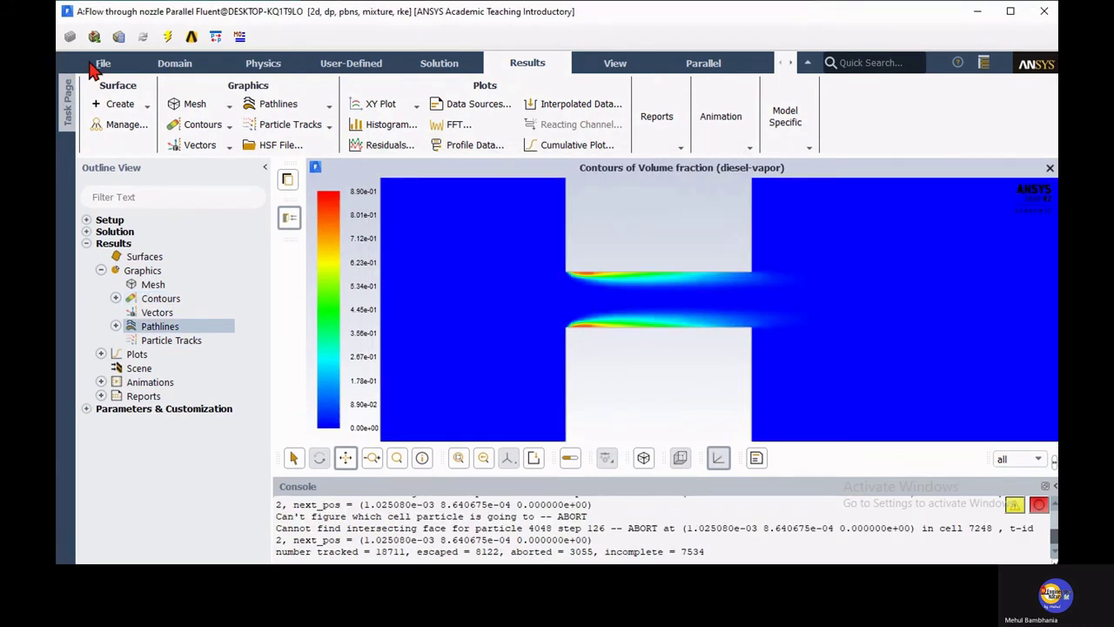
# Step: Export the case and data files as "Nozzle cavitation" to the "Nozzle with cavitation 2" folder
pyautogui.click(92, 66)
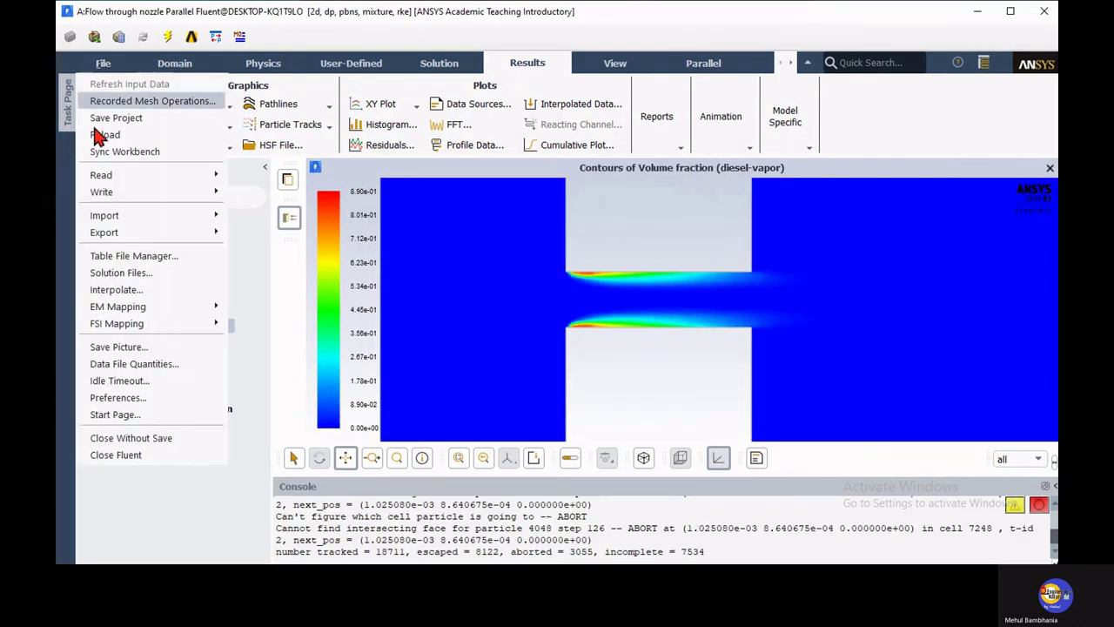
pyautogui.moveTo(126, 235)
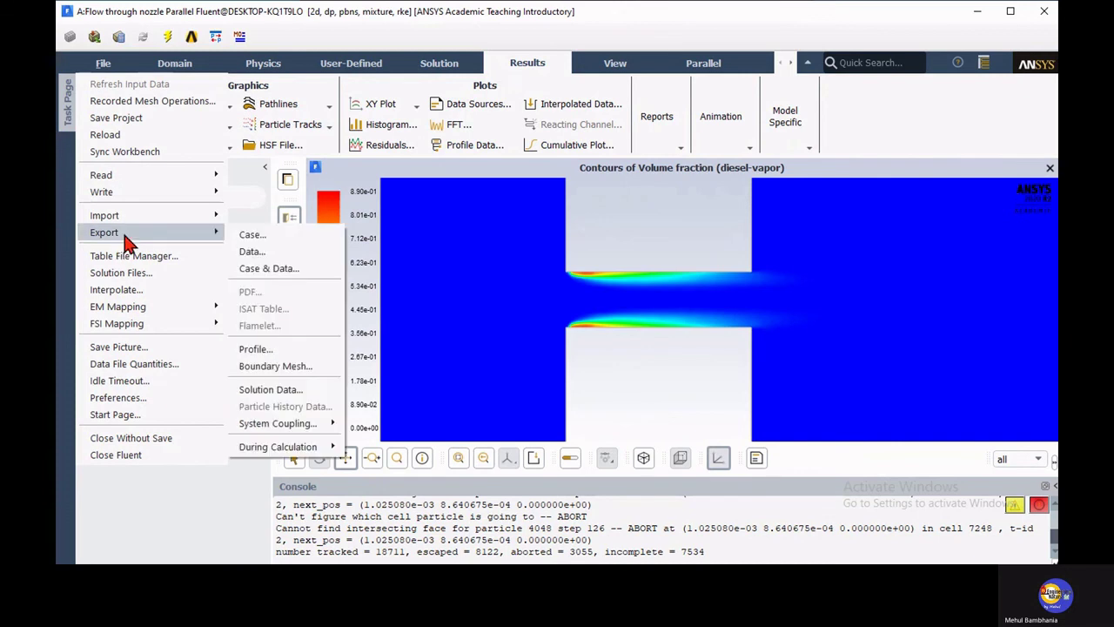
pyautogui.click(267, 265)
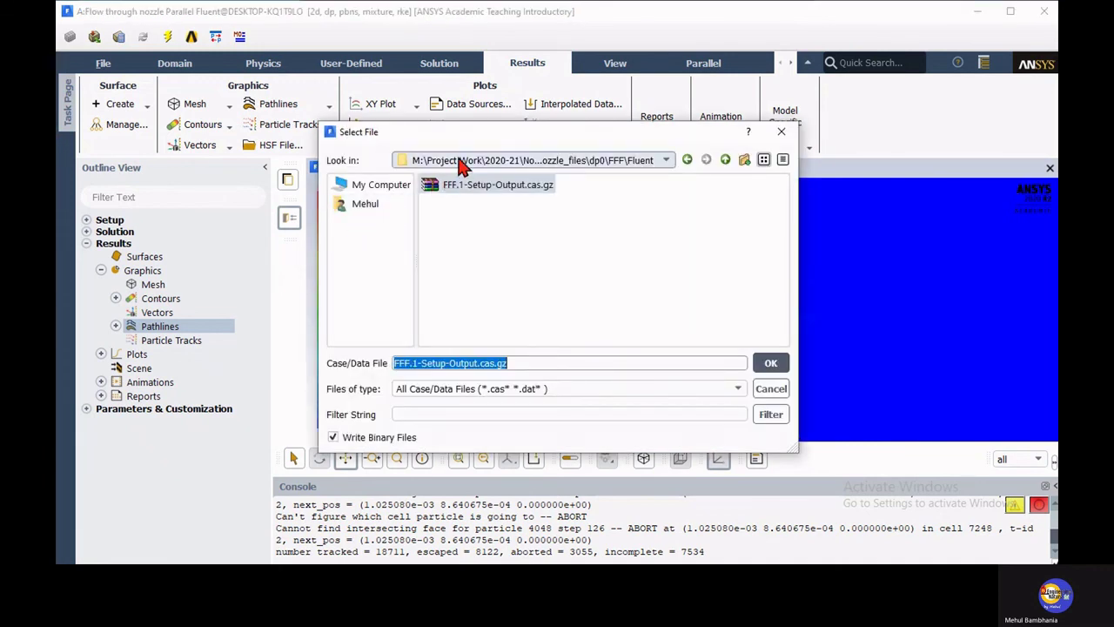
pyautogui.click(459, 164)
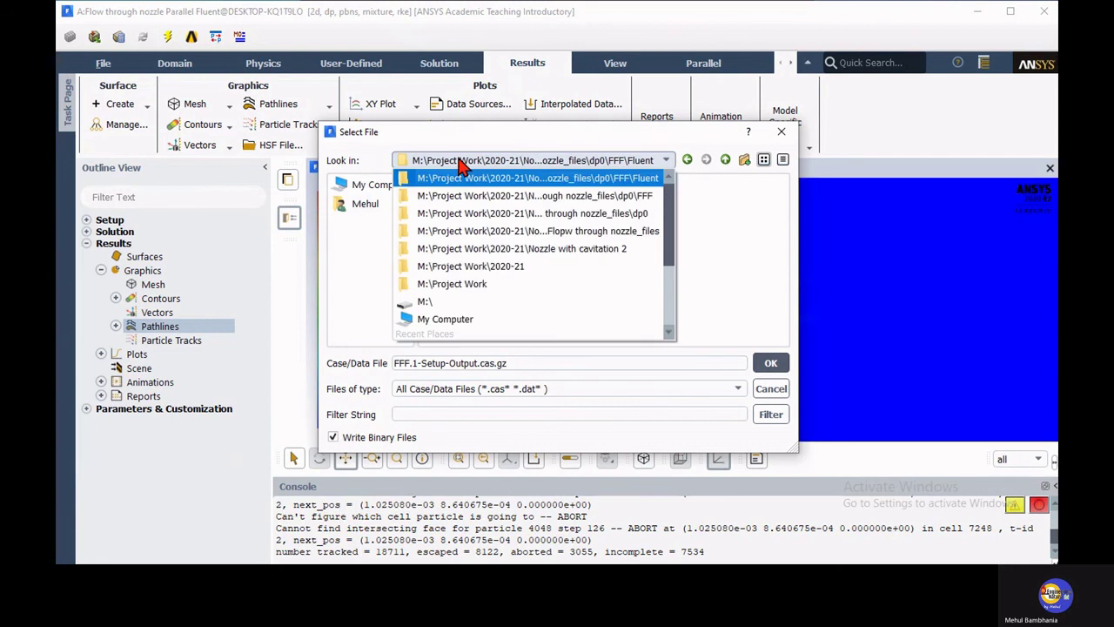
pyautogui.click(459, 250)
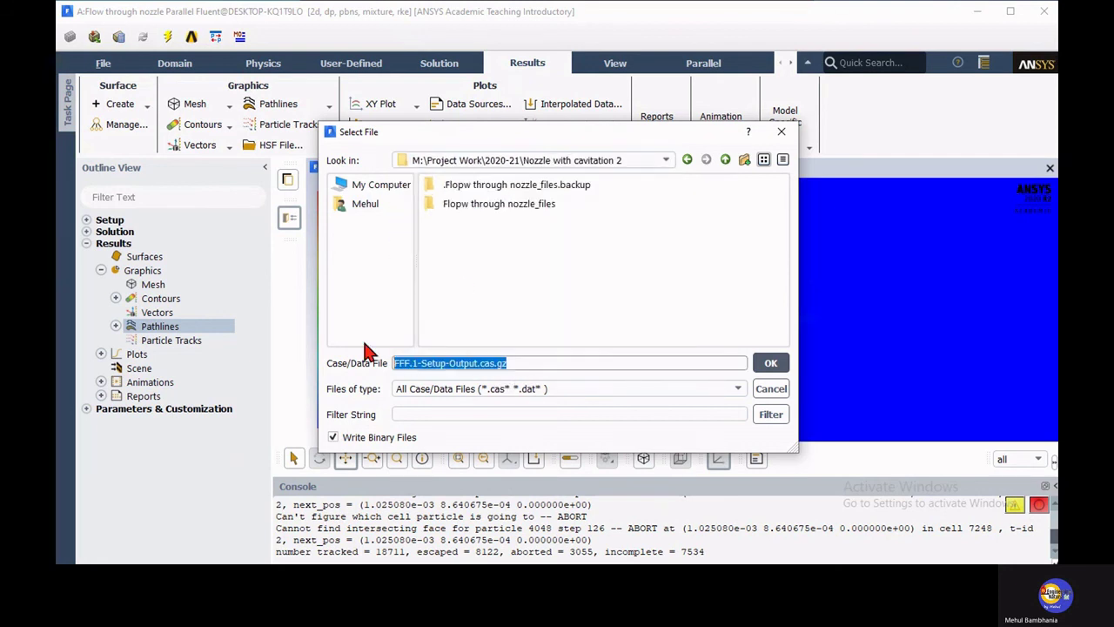
pyautogui.write('N')
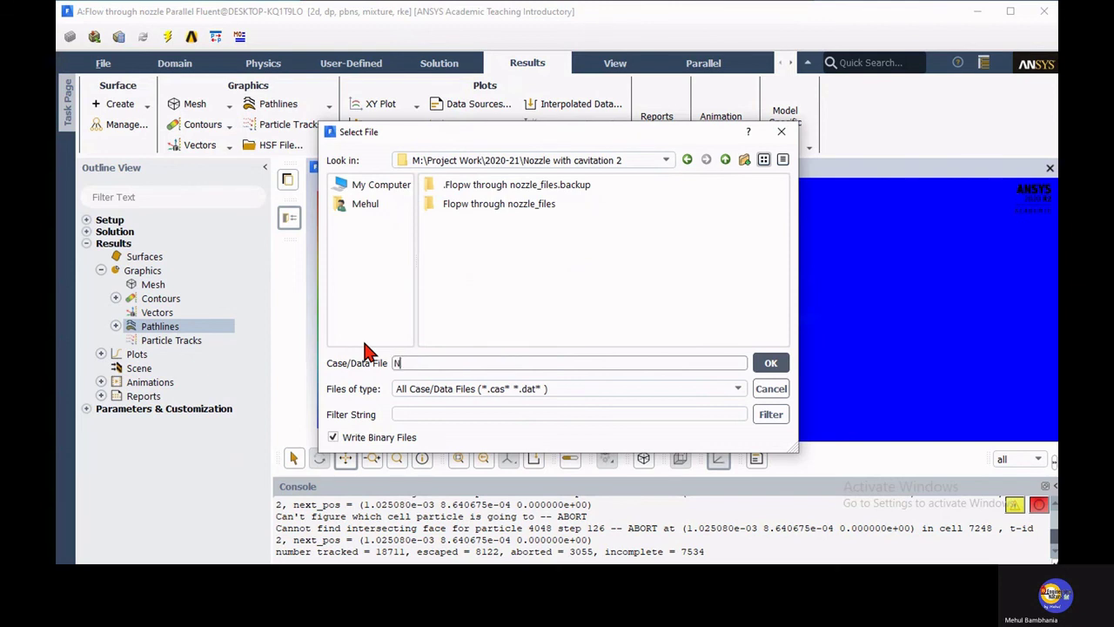
pyautogui.write('ozzle cavitation')
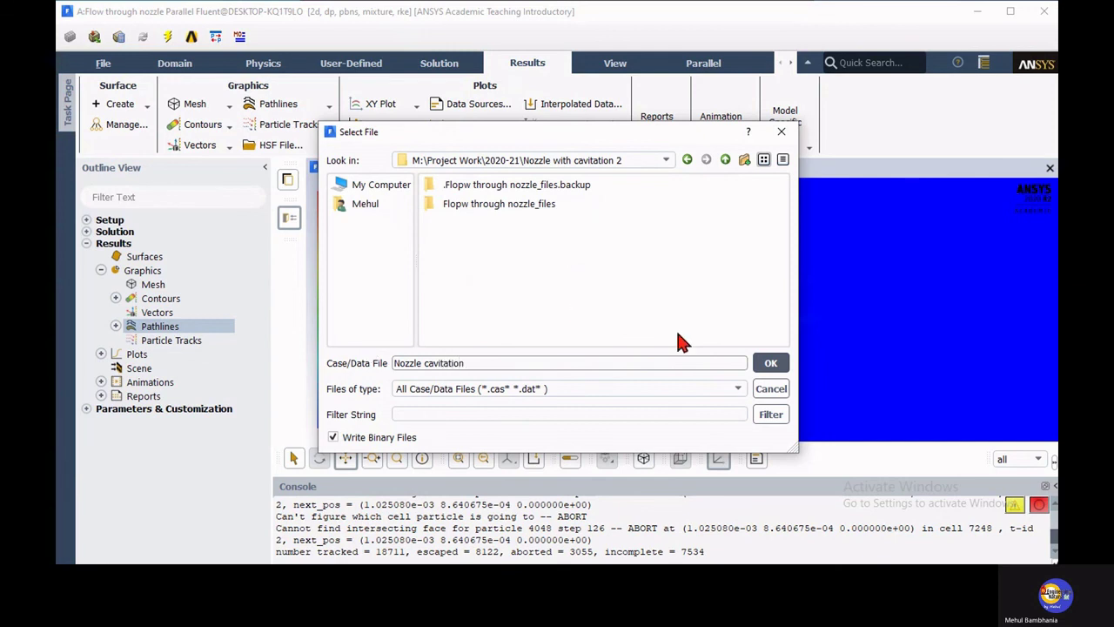
pyautogui.click(769, 363)
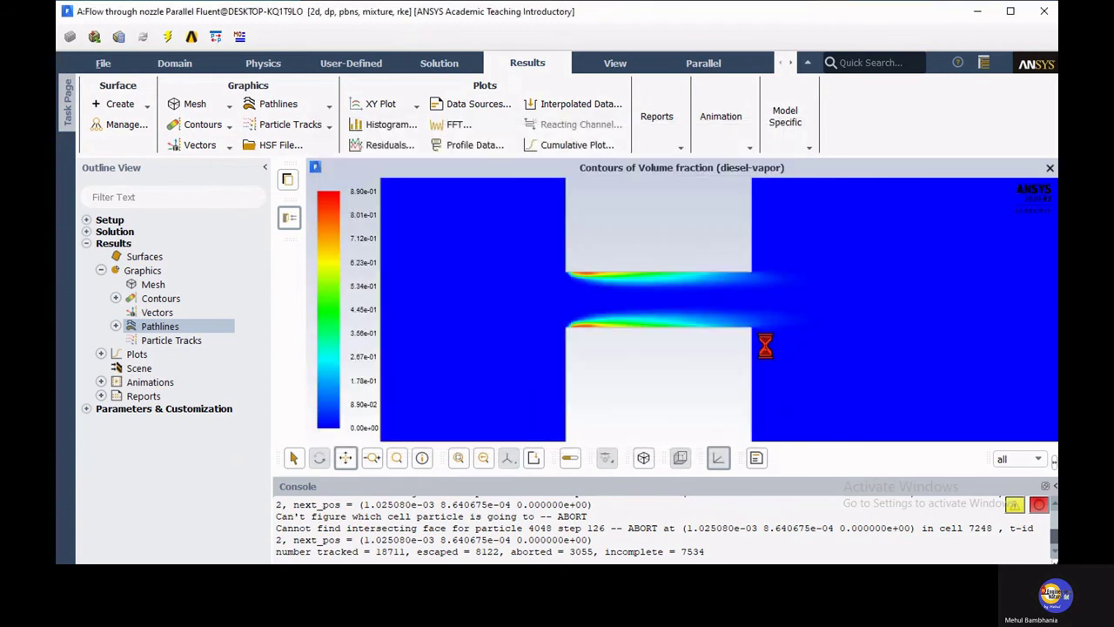
# Step: Switch to File Explorer, widen the Type column and check the exported "Nozzle cavitation" files in the "Nozzle with cavitation 2" folder
pyautogui.click(987, 15)
pyautogui.moveTo(512, 556)
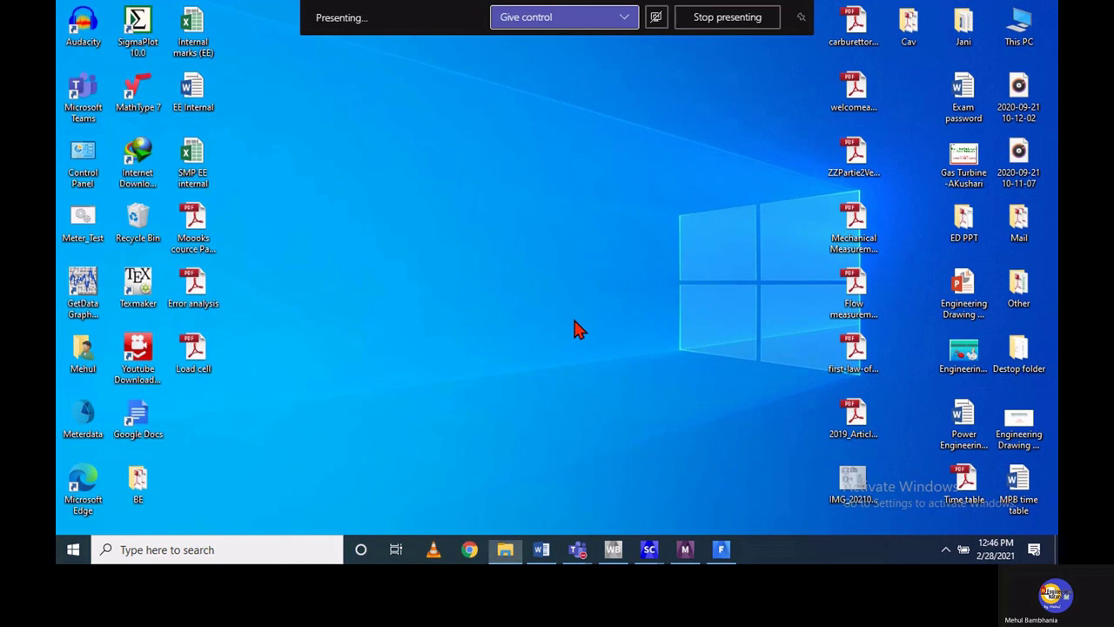
pyautogui.hotkey('alt', 'Tab')
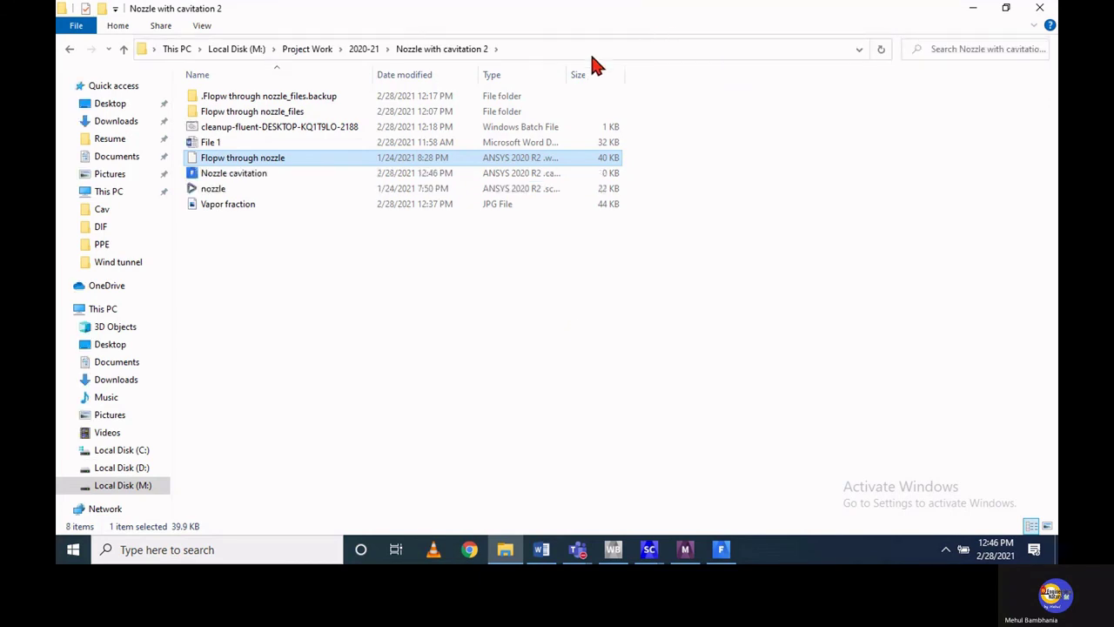
pyautogui.moveTo(567, 74); pyautogui.dragTo(623, 75)
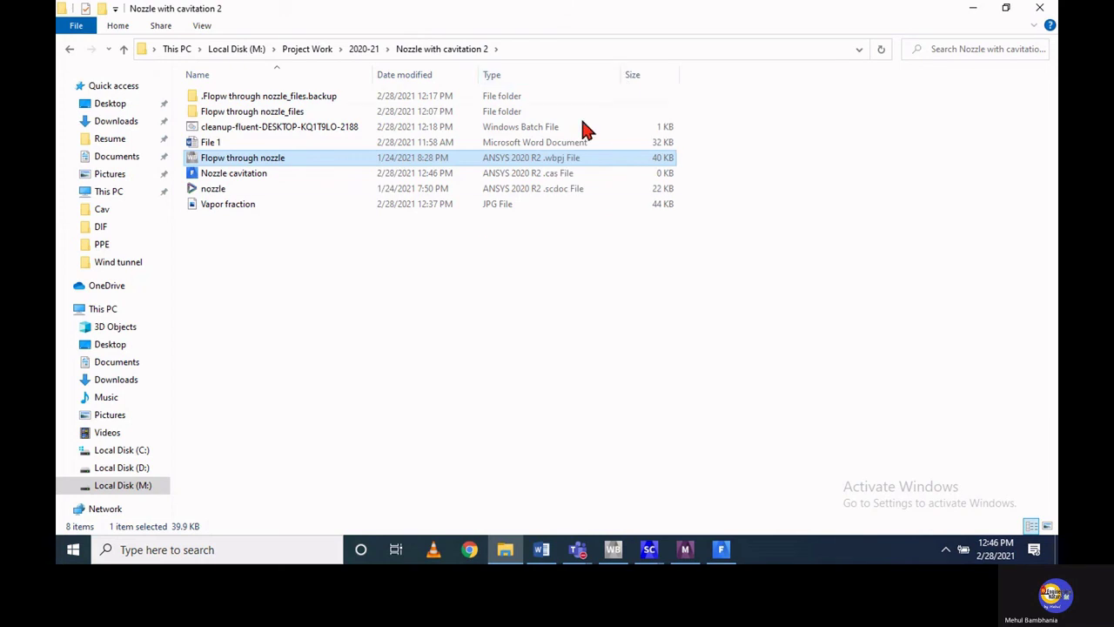
pyautogui.doubleClick(270, 172)
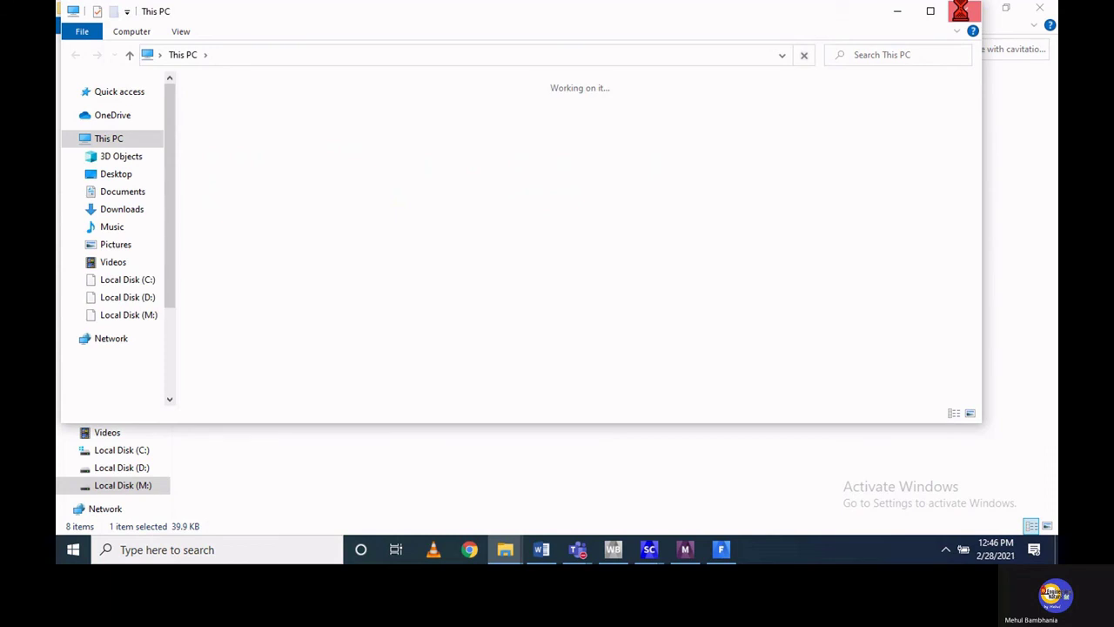
pyautogui.click(960, 10)
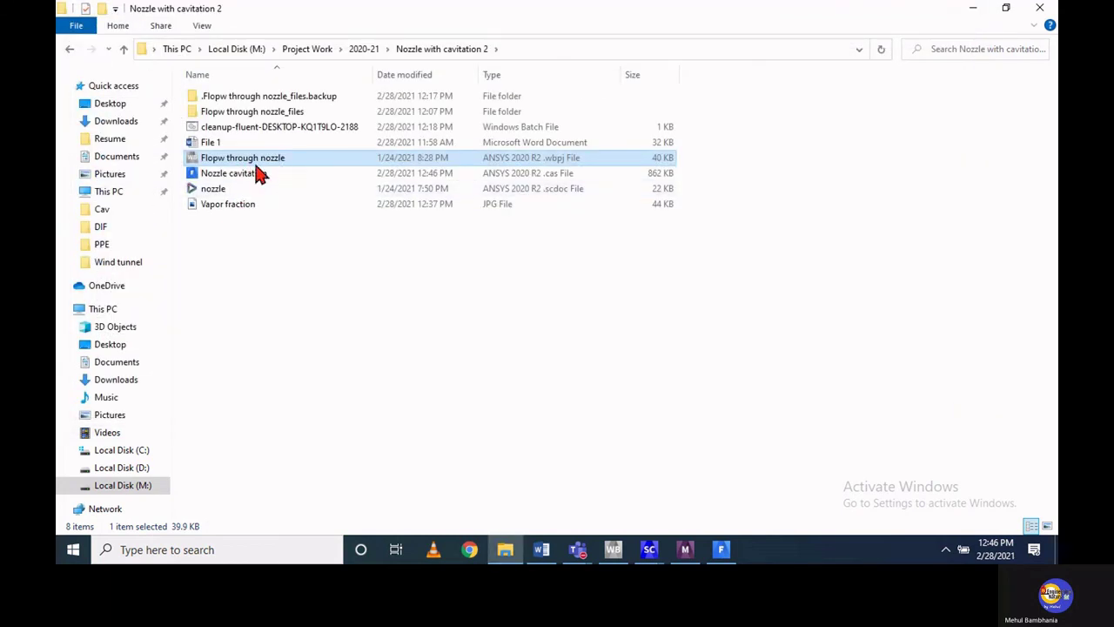
pyautogui.click(244, 173)
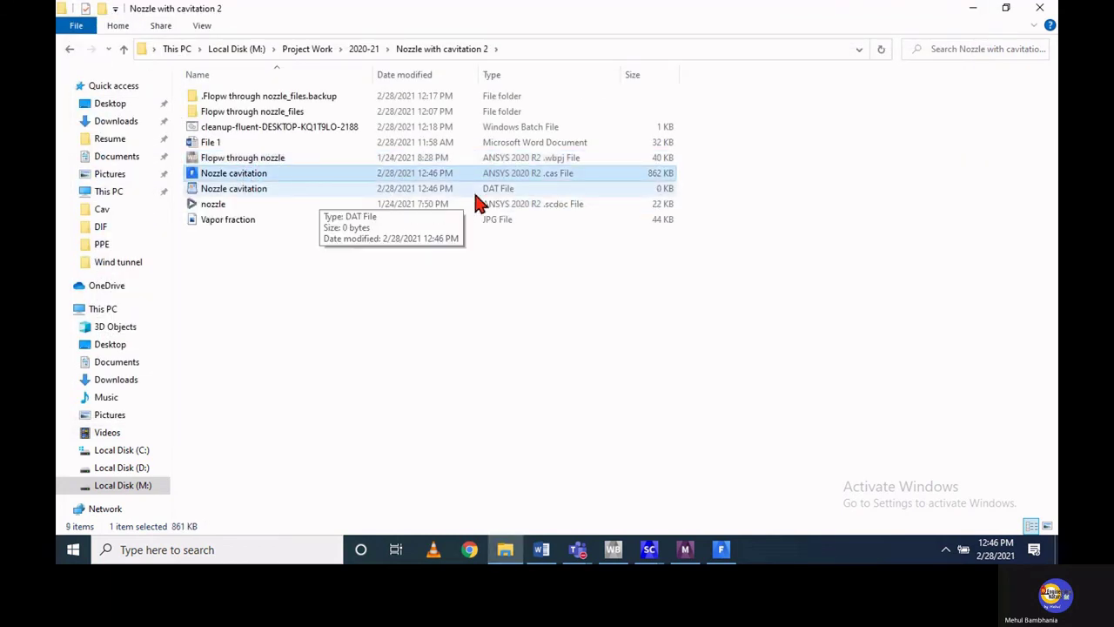